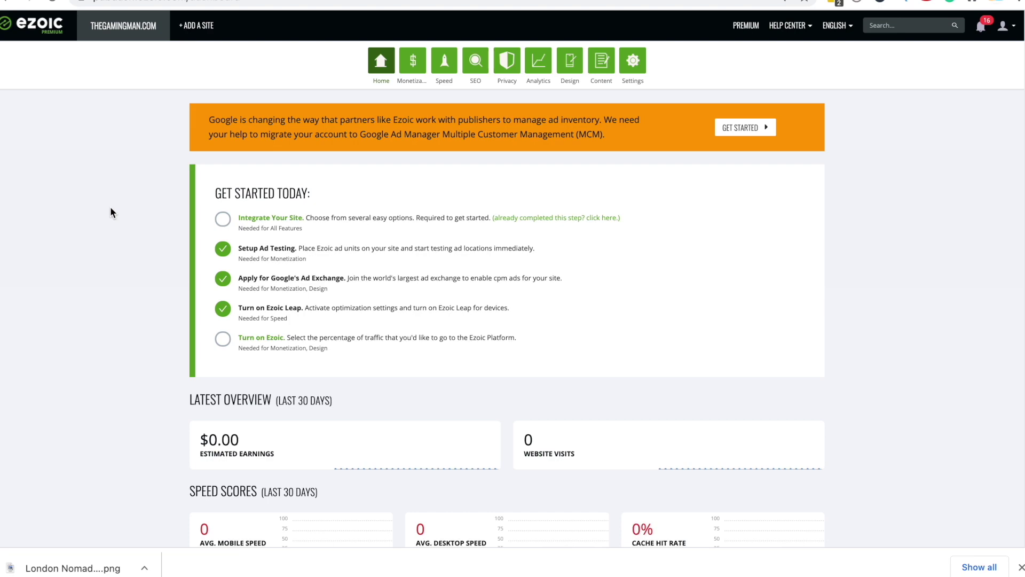
# Start adding a new site with the + ADD A SITE button in the top bar
pyautogui.click(197, 25)
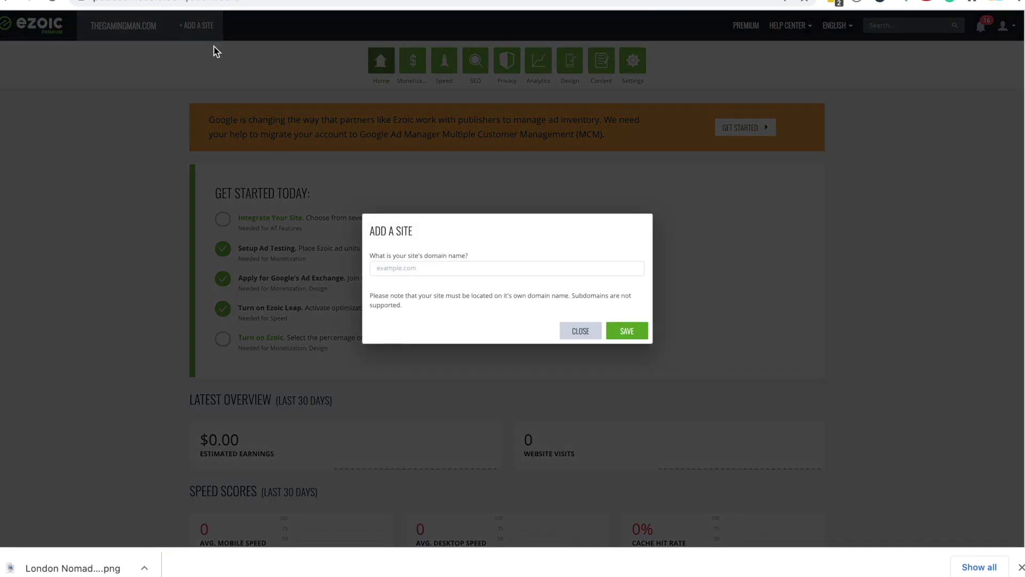
# Enter the domain 'sdsdsdsdsds', try saving, and dismiss the dialog after the domain error
pyautogui.click(398, 269)
pyautogui.write('sdsdsdsdsds')
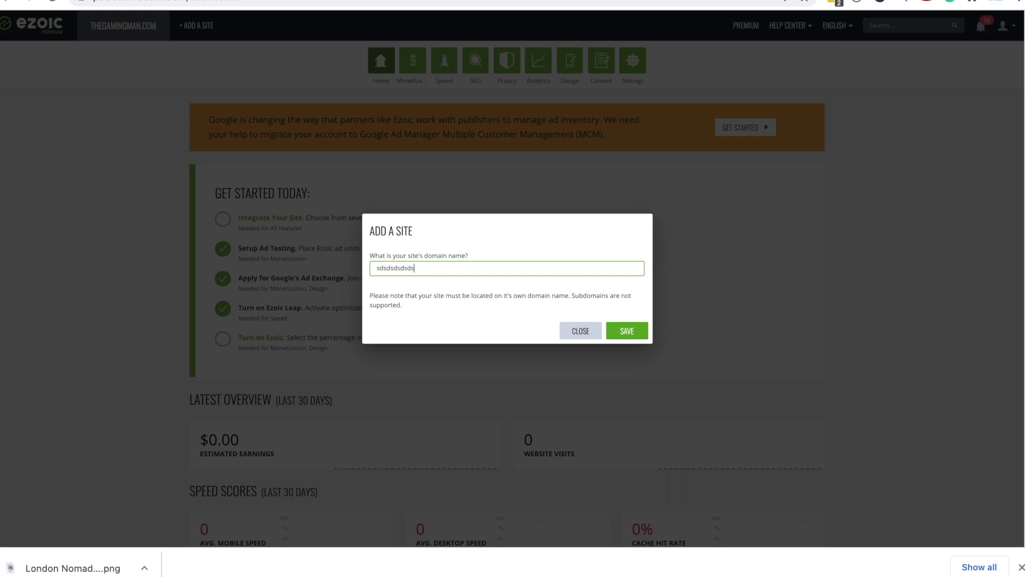
pyautogui.click(625, 331)
pyautogui.click(760, 322)
pyautogui.scroll(-2, 760, 322)
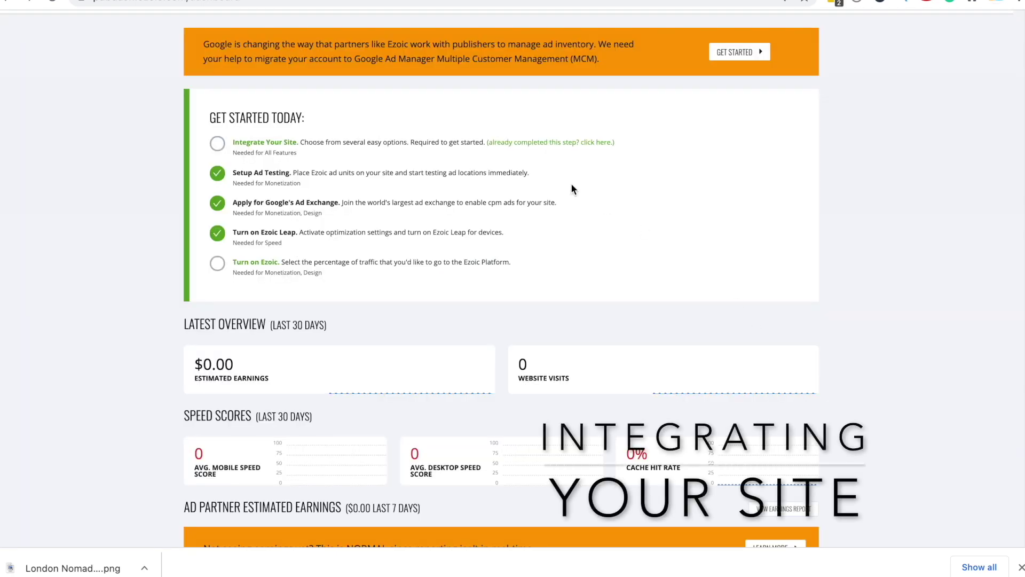
# Begin the Cloudflare integration and select its empty Username and Password fields
pyautogui.click(252, 142)
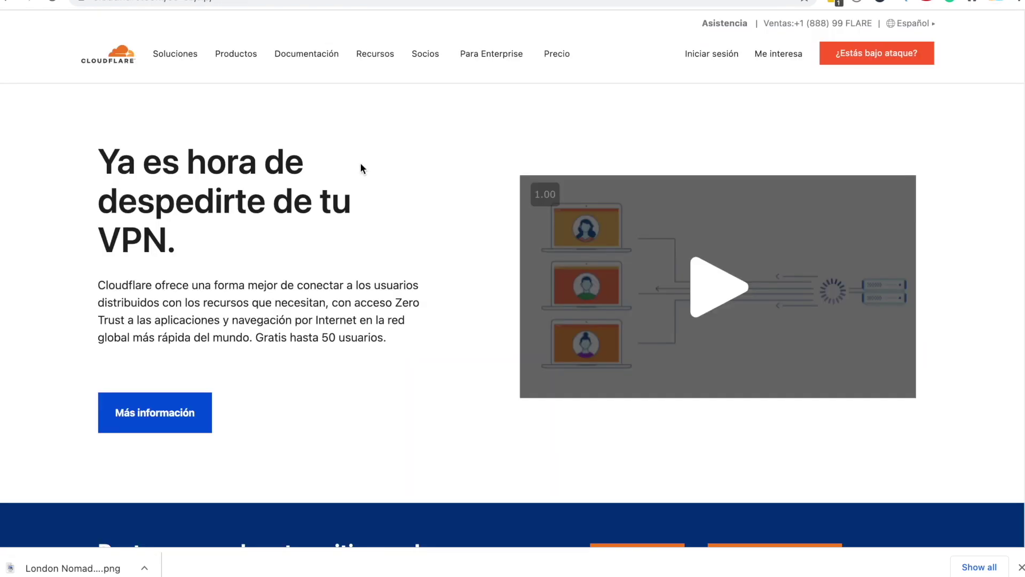
pyautogui.scroll(-1, 361, 164)
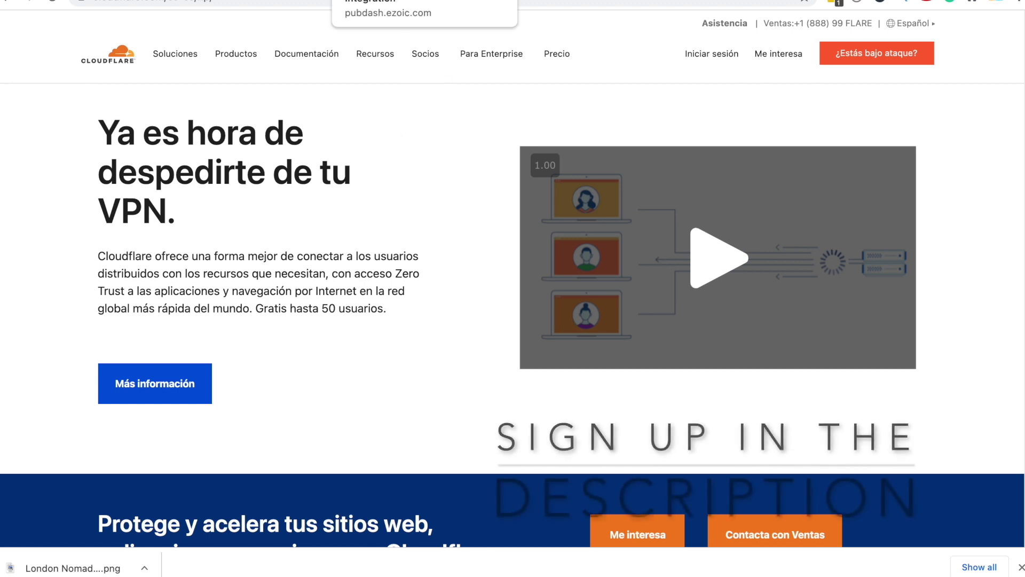
pyautogui.click(369, 1)
pyautogui.click(238, 250)
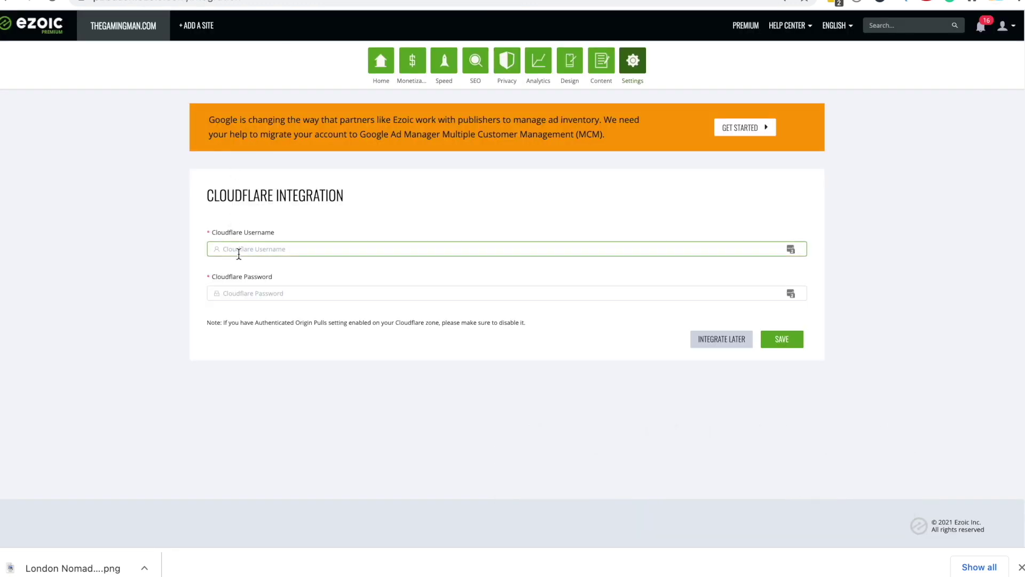
pyautogui.click(241, 292)
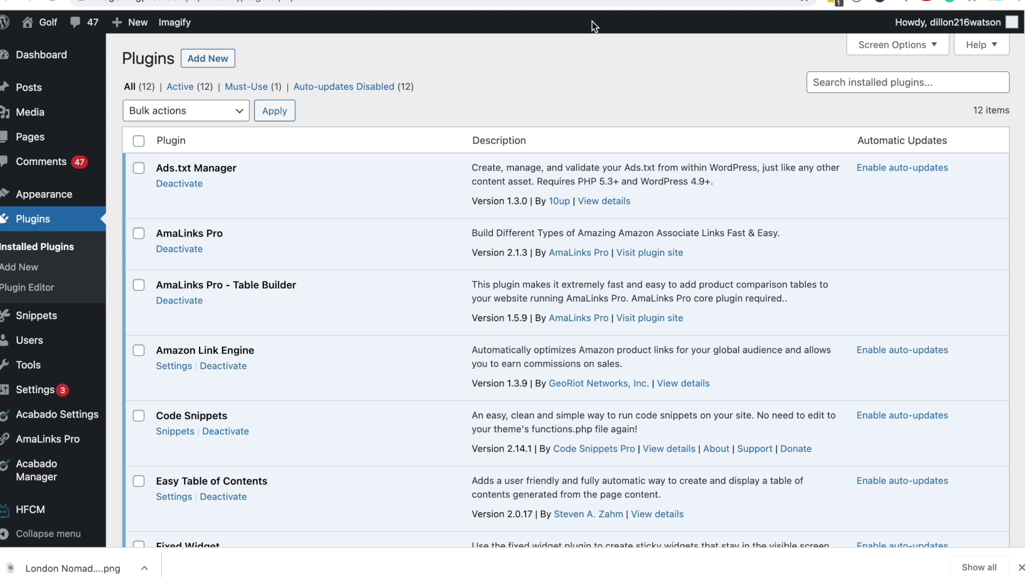
# Search the WordPress plugin directory for the Q2W3 Fixed Widget plugin
pyautogui.click(216, 63)
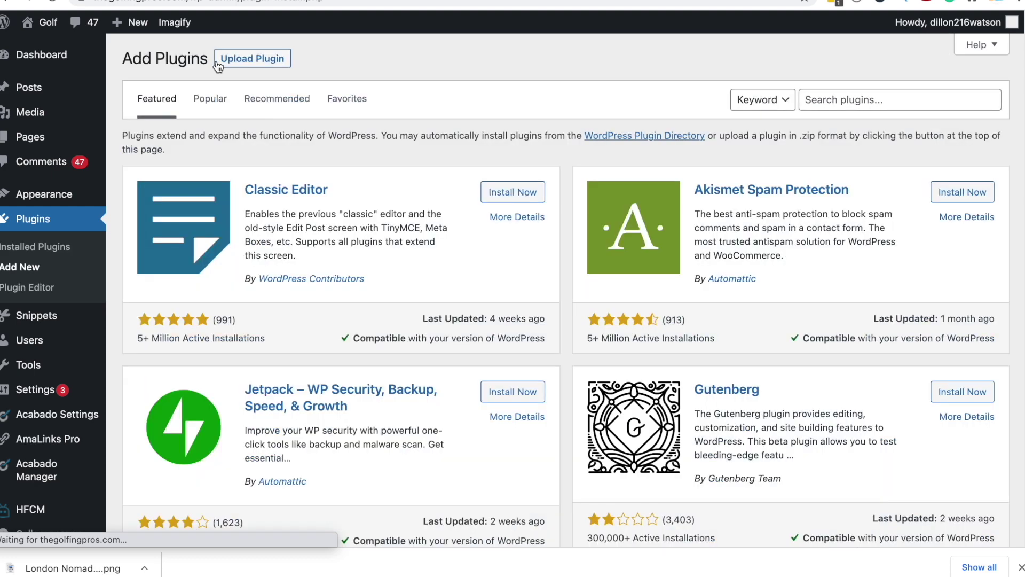
pyautogui.click(827, 100)
pyautogui.write('Ads.txt Manager')
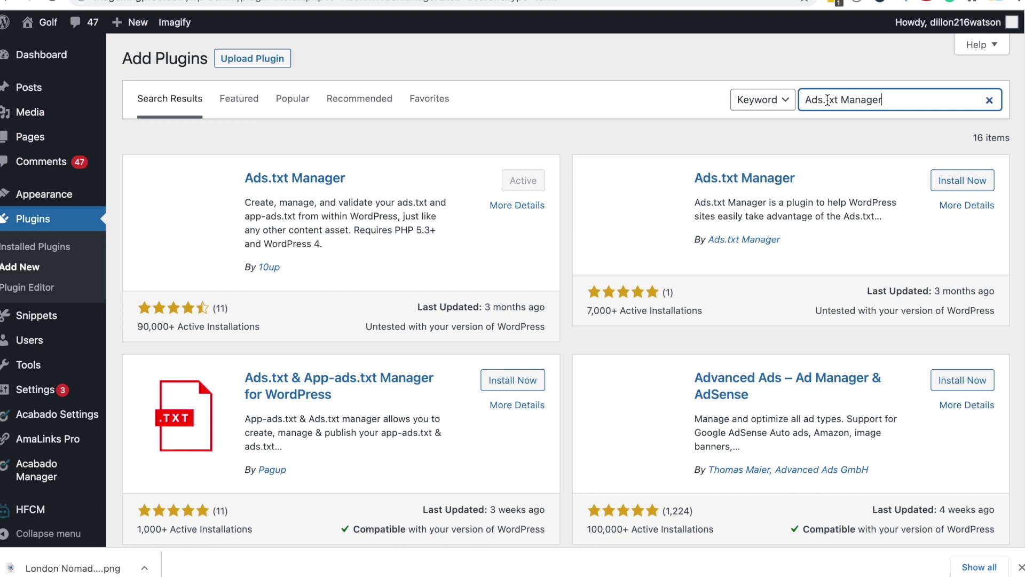
pyautogui.scroll(-2, 392, 187)
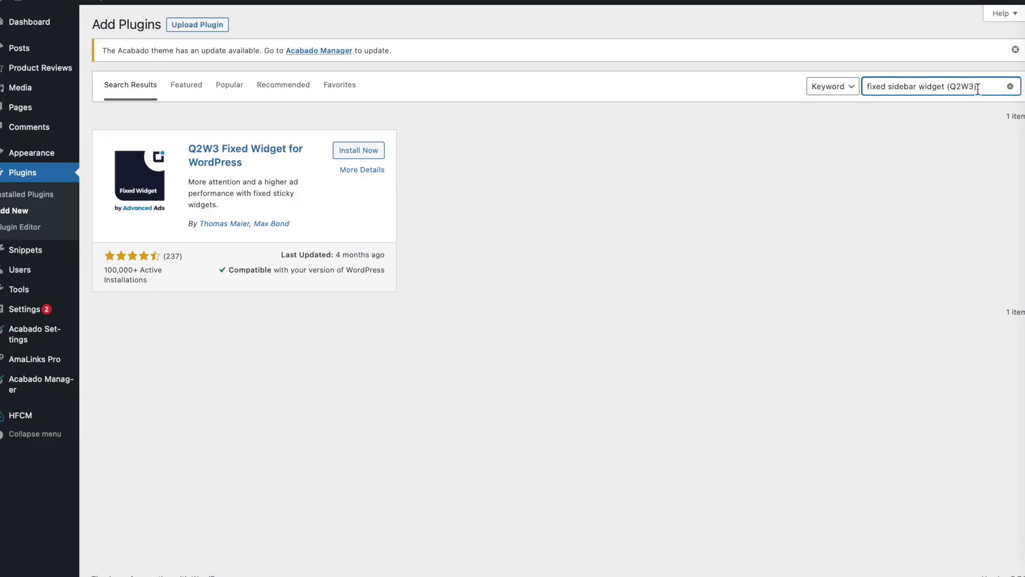
pyautogui.click(332, 139)
# Install and activate Q2W3 Fixed Widget, then open its Fixed Widget Options settings
pyautogui.click(363, 151)
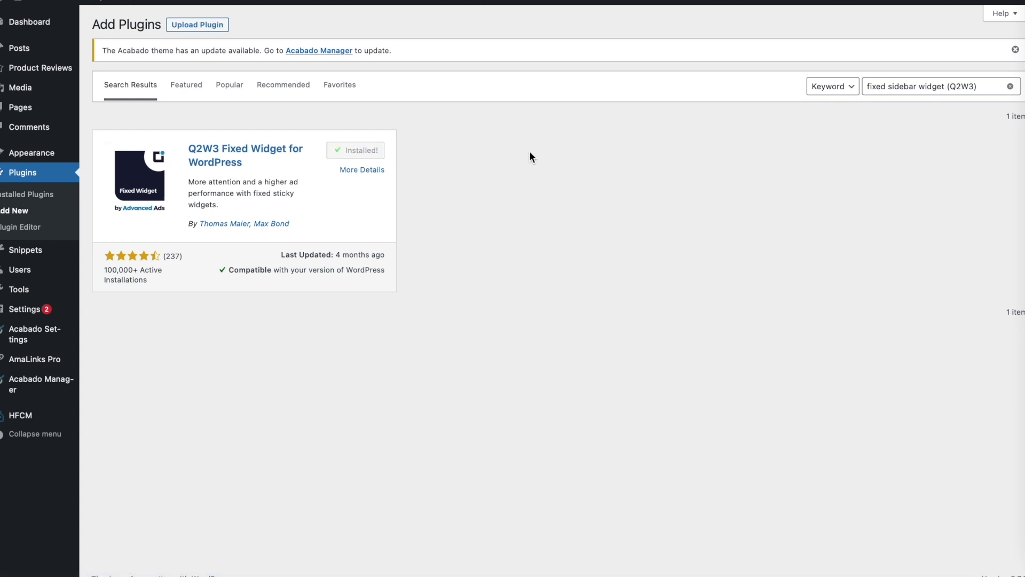
pyautogui.click(360, 151)
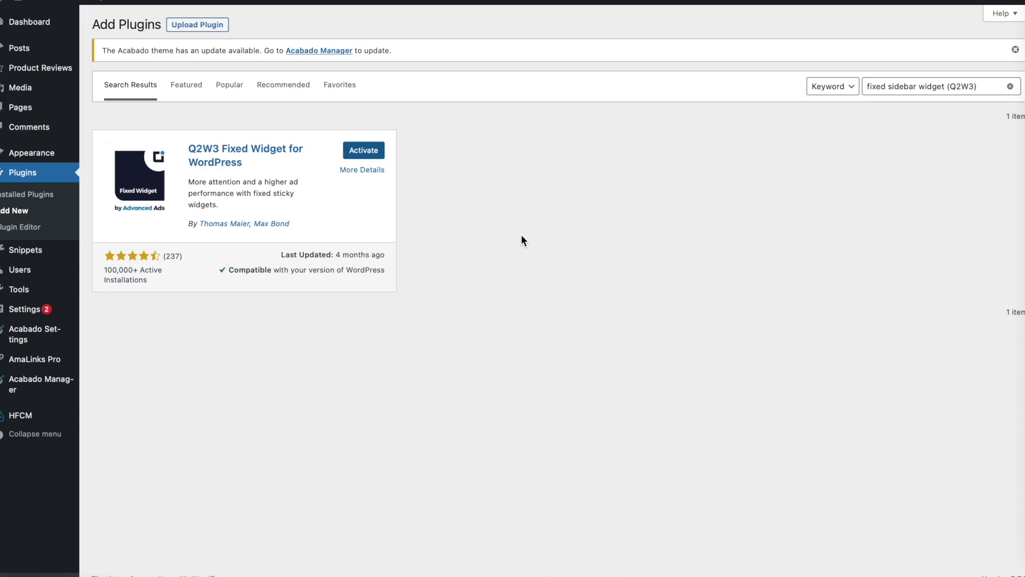
pyautogui.scroll(-3, 321, 320)
pyautogui.scroll(-1, 316, 337)
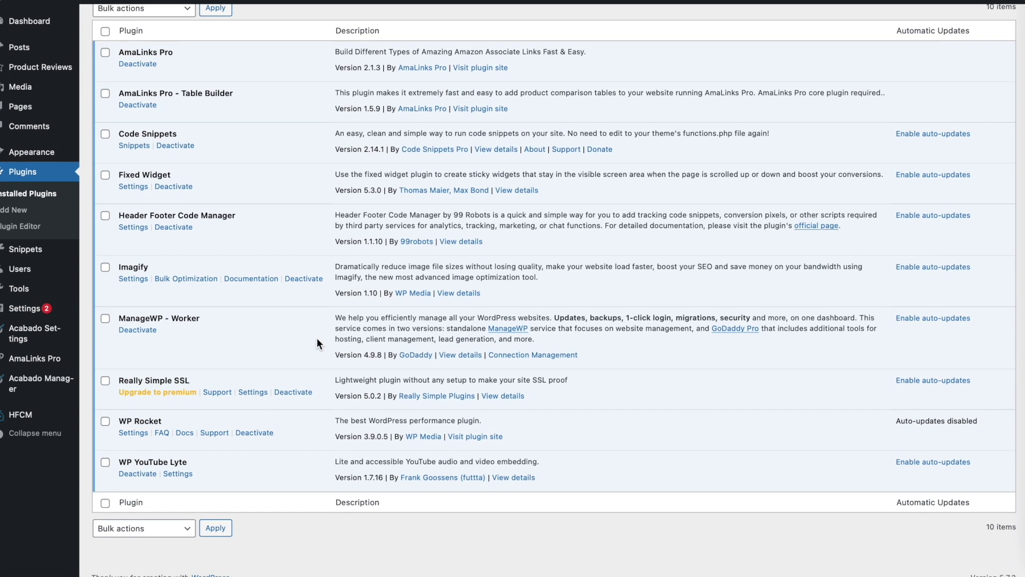
pyautogui.click(132, 187)
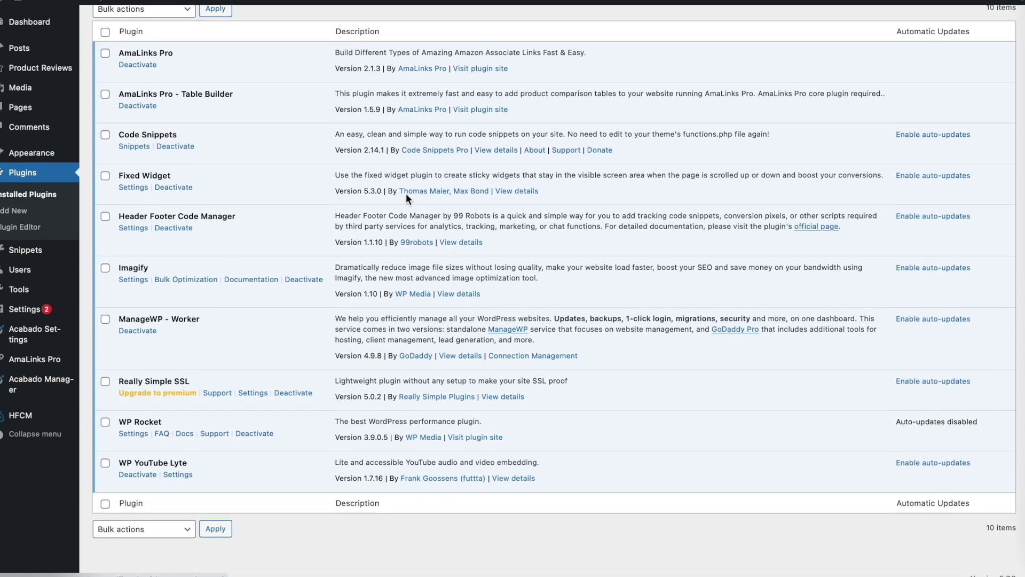
pyautogui.scroll(-2, 405, 199)
pyautogui.scroll(2, 406, 196)
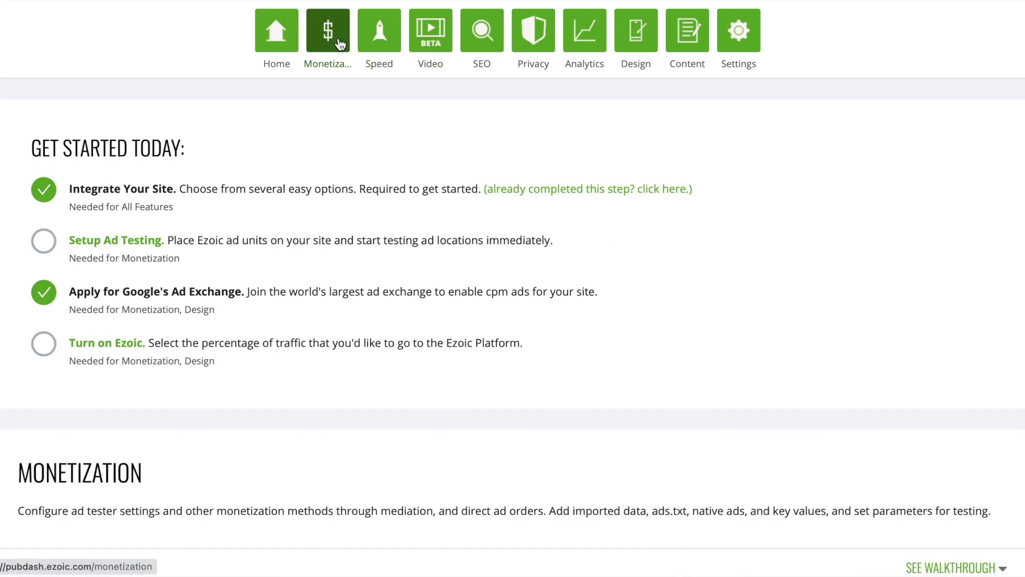
# Create placeholder sidebar_floating_1 (ID 101) at the Sidebar Floating location and copy its code
pyautogui.scroll(-10, 408, 194)
pyautogui.scroll(-8, 409, 195)
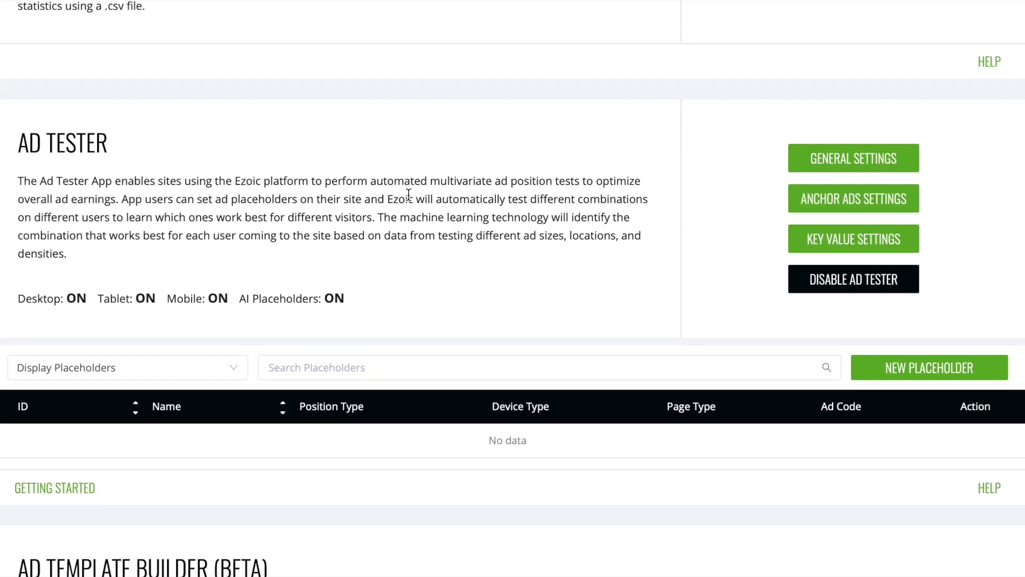
pyautogui.click(892, 153)
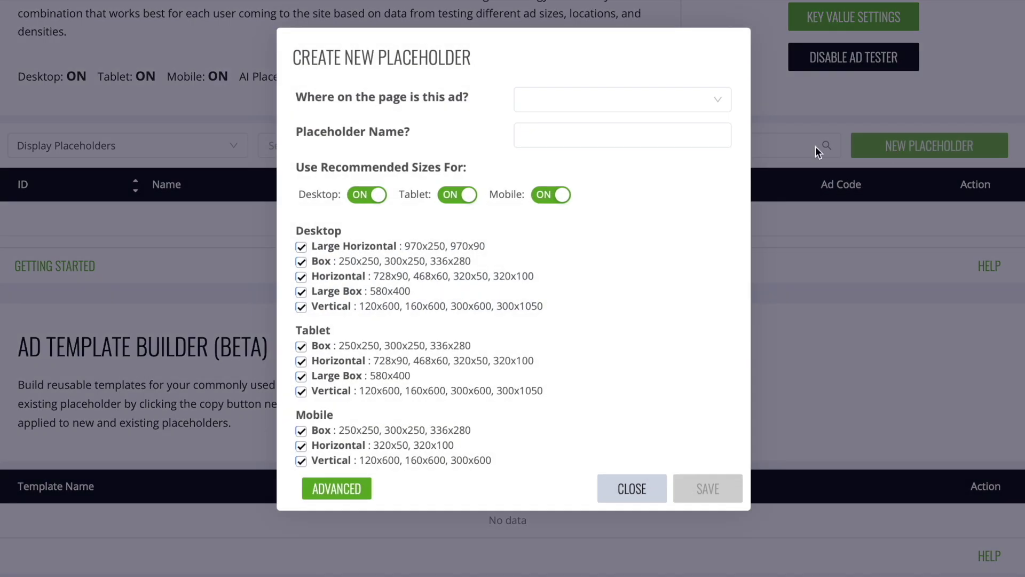
pyautogui.click(591, 99)
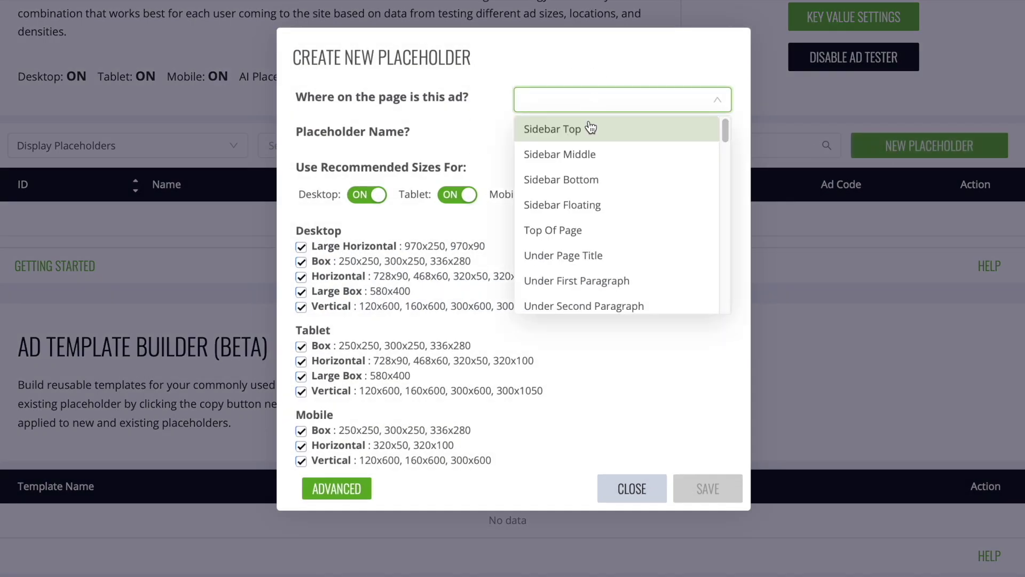
pyautogui.scroll(-1, 587, 176)
pyautogui.click(584, 173)
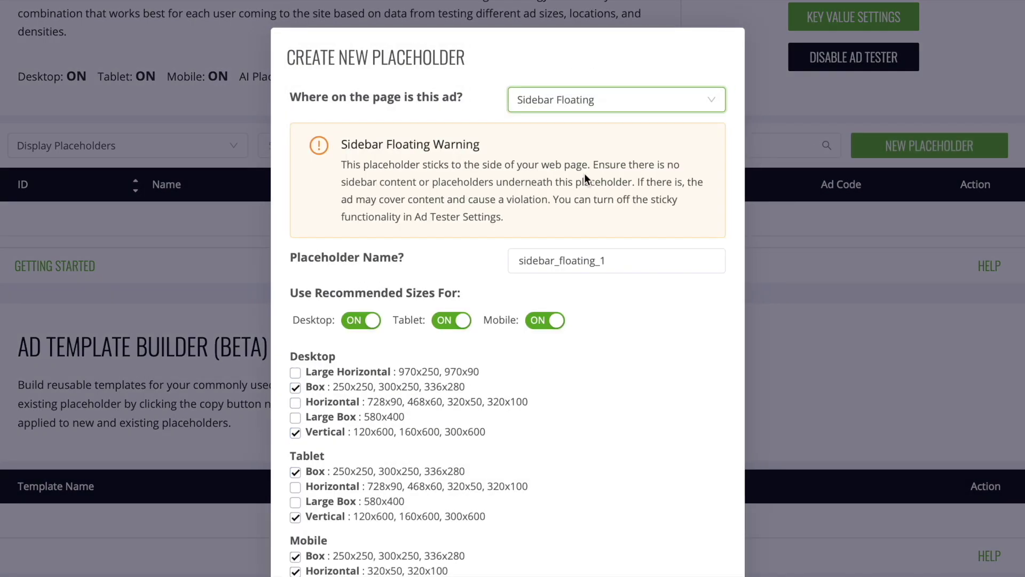
pyautogui.scroll(-2, 481, 244)
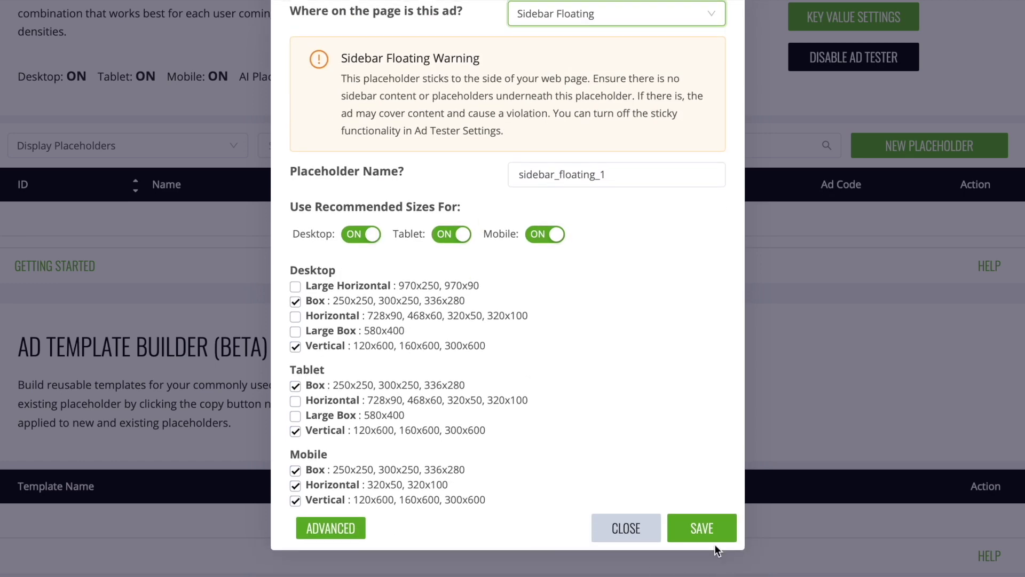
pyautogui.click(702, 534)
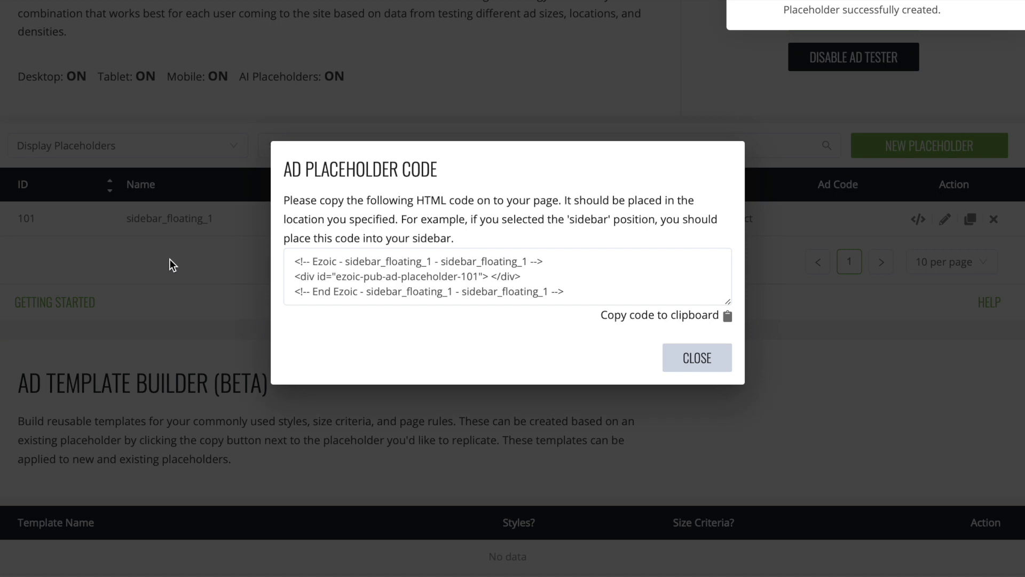
pyautogui.click(662, 316)
pyautogui.click(634, 320)
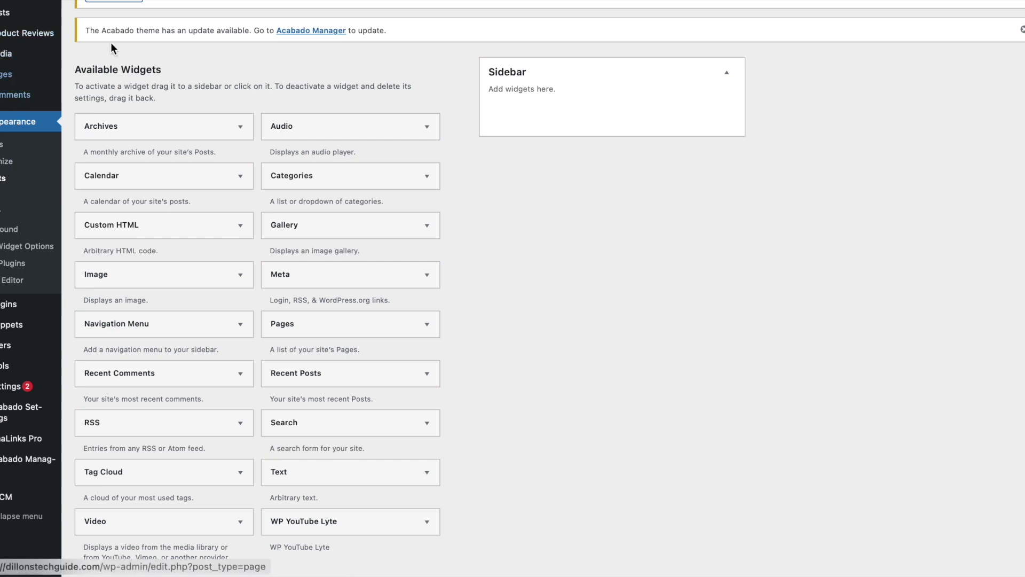
# Add a fixed Custom HTML widget 'fixed widget' with the pasted Ezoic code to the Sidebar
pyautogui.scroll(-2, 408, 156)
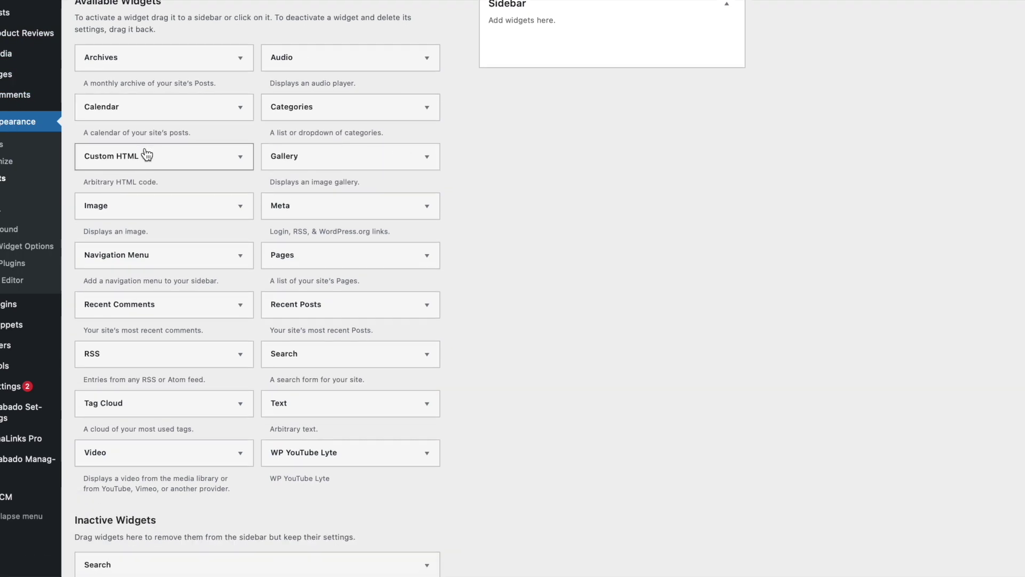
pyautogui.moveTo(209, 155); pyautogui.dragTo(559, 40)
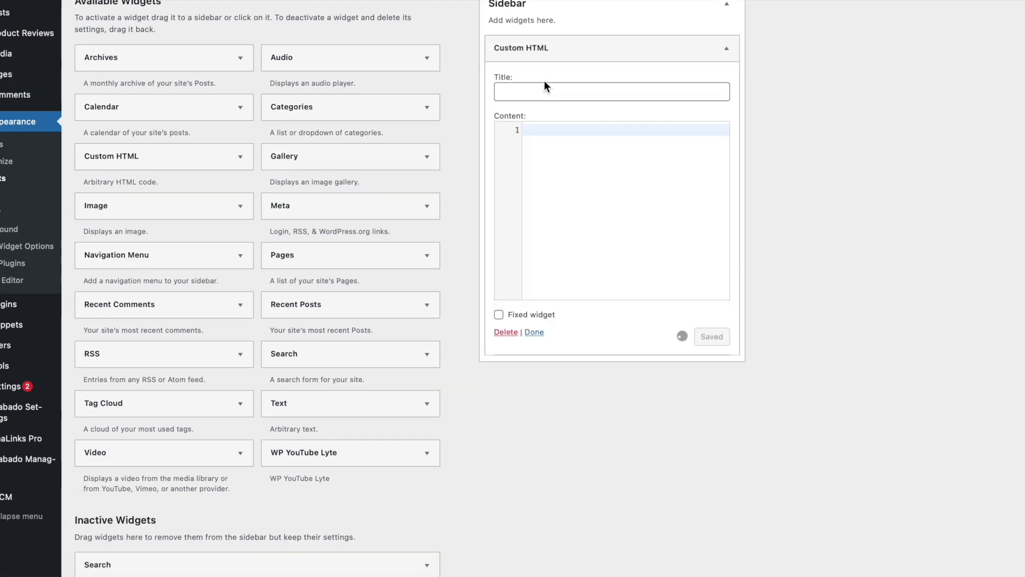
pyautogui.click(521, 91)
pyautogui.write('fix')
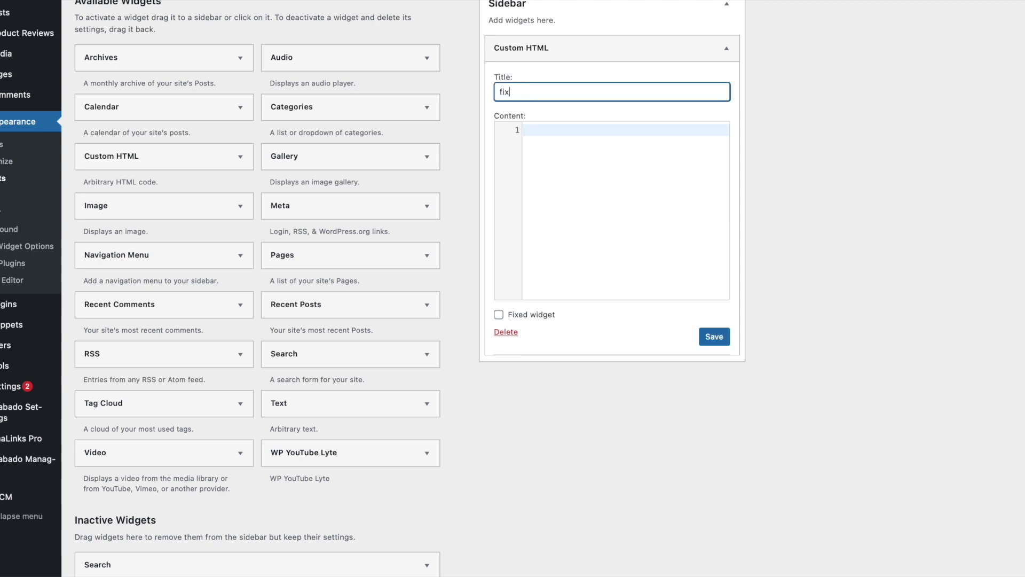
pyautogui.write('ed widget')
pyautogui.click(573, 165)
pyautogui.write('<!-- Ezoic - sidebar_floating_1 - sidebar_floating_1 --> <div id="ezoic-pub-ad-placeholder-101"></div> <!-- End Ezoic - sidebar_floating_1 - sidebar_floating_1 -->')
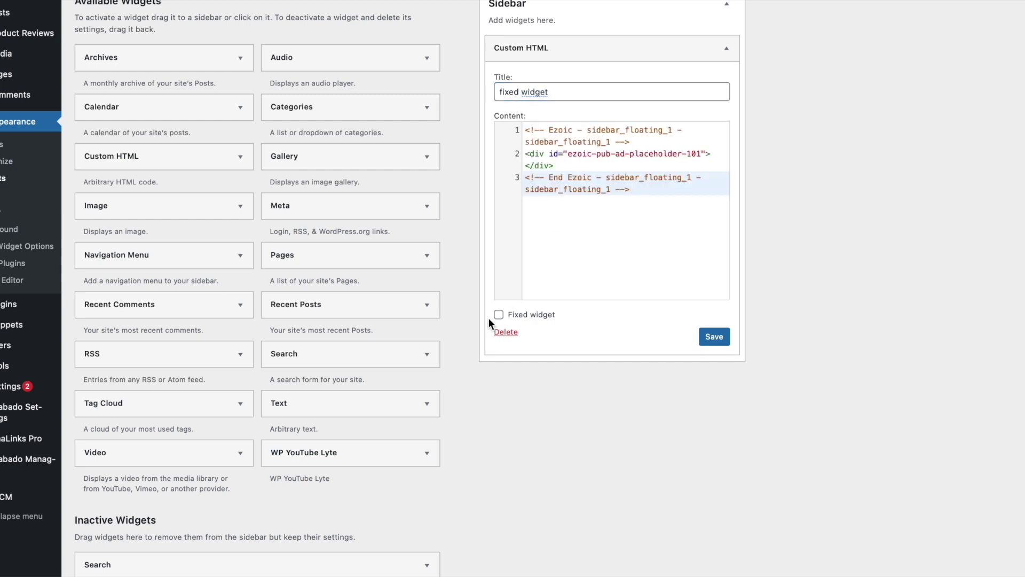
pyautogui.click(499, 315)
pyautogui.click(714, 336)
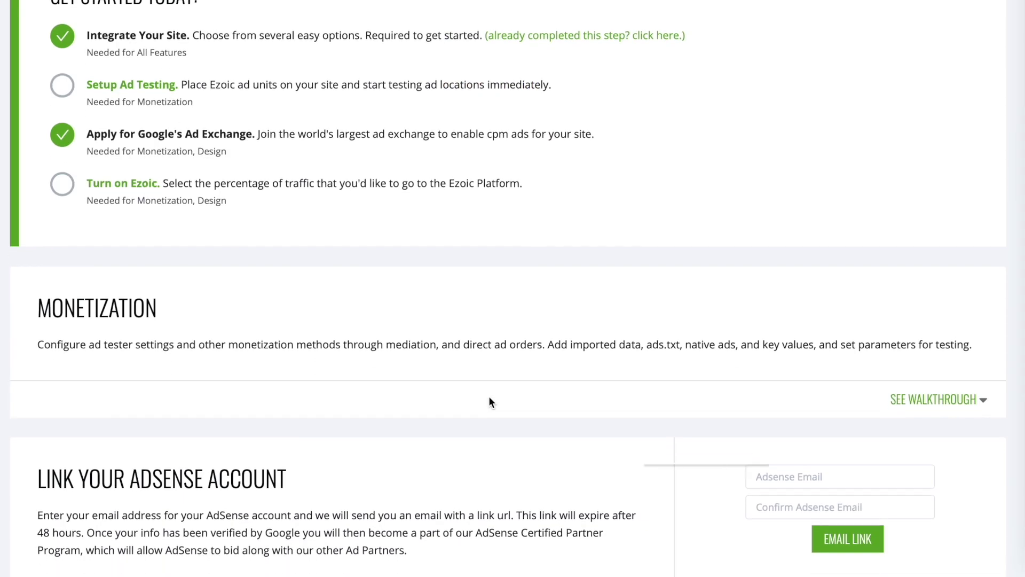
# Switch Vignette Ads to ON for desktop, mobile and tablet in Ad Tester General Settings
pyautogui.scroll(-9, 488, 396)
pyautogui.scroll(-15, 488, 395)
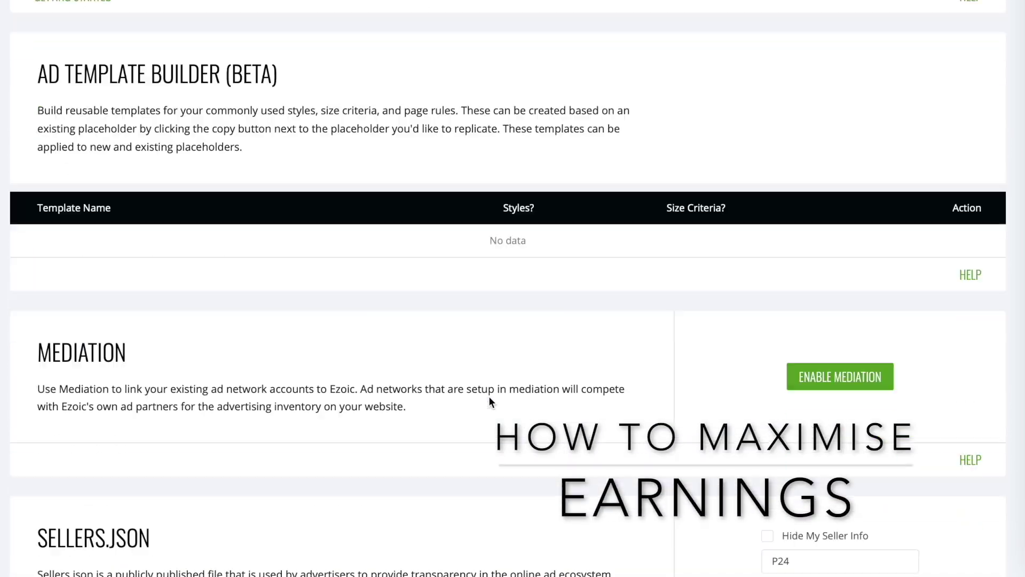
pyautogui.scroll(-6, 824, 401)
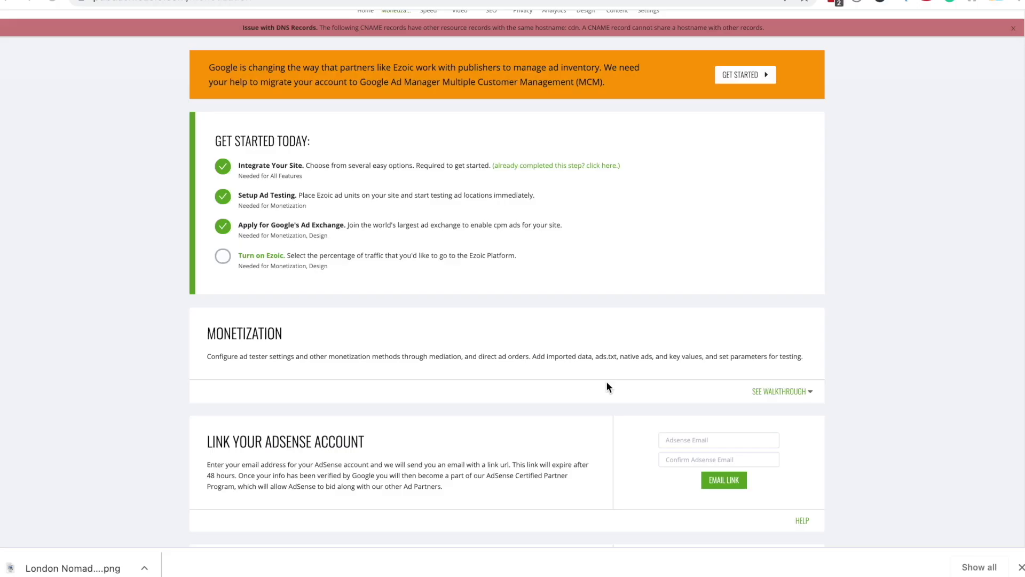
pyautogui.scroll(-1, 607, 380)
pyautogui.scroll(3, 607, 380)
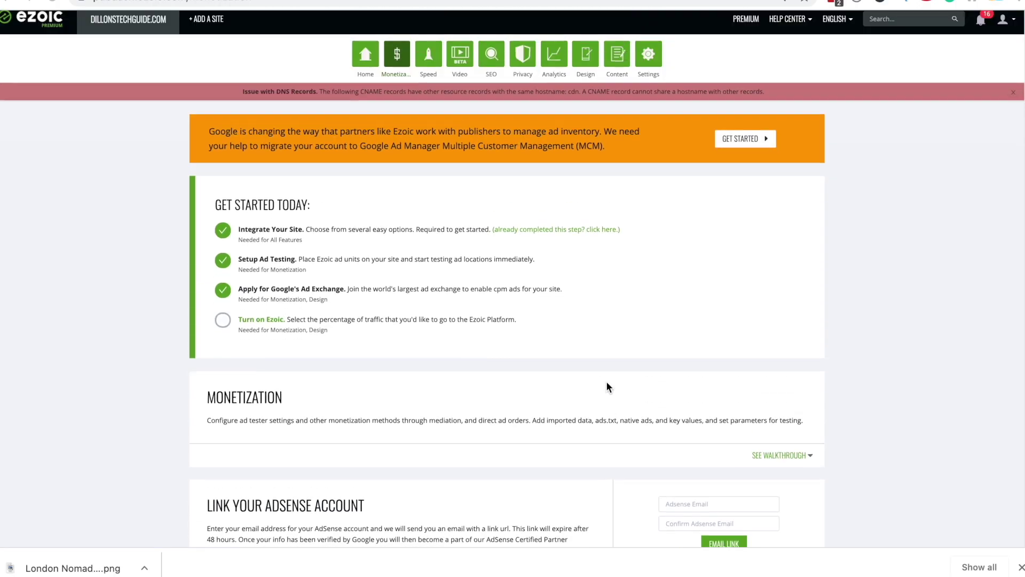
pyautogui.scroll(-10, 57, 295)
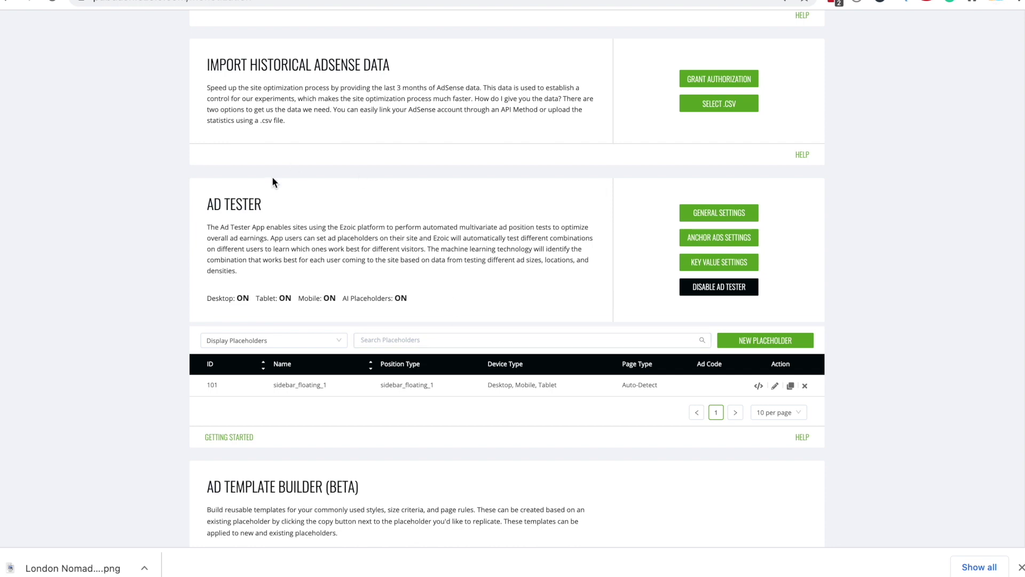
pyautogui.click(712, 212)
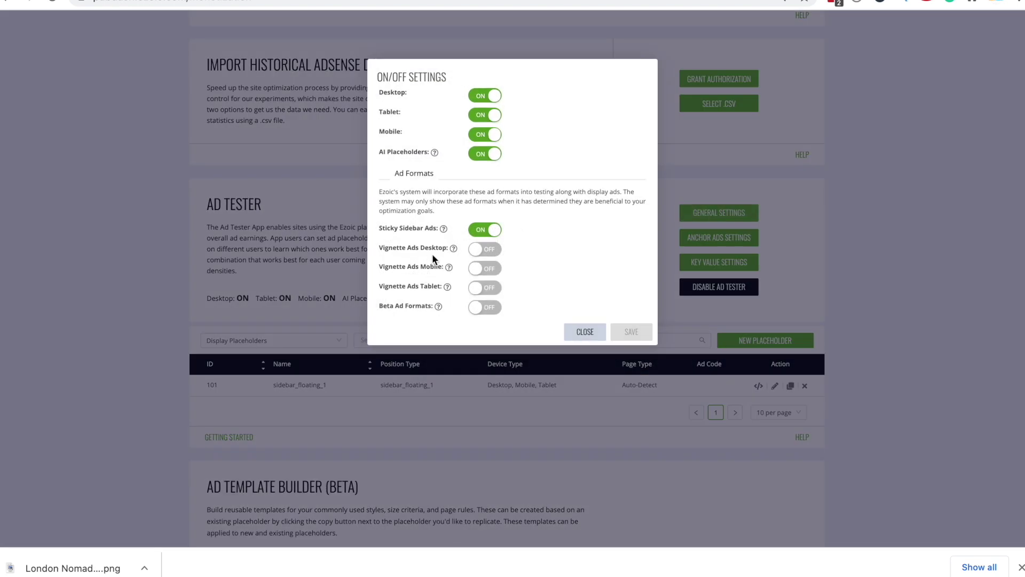
pyautogui.moveTo(453, 251)
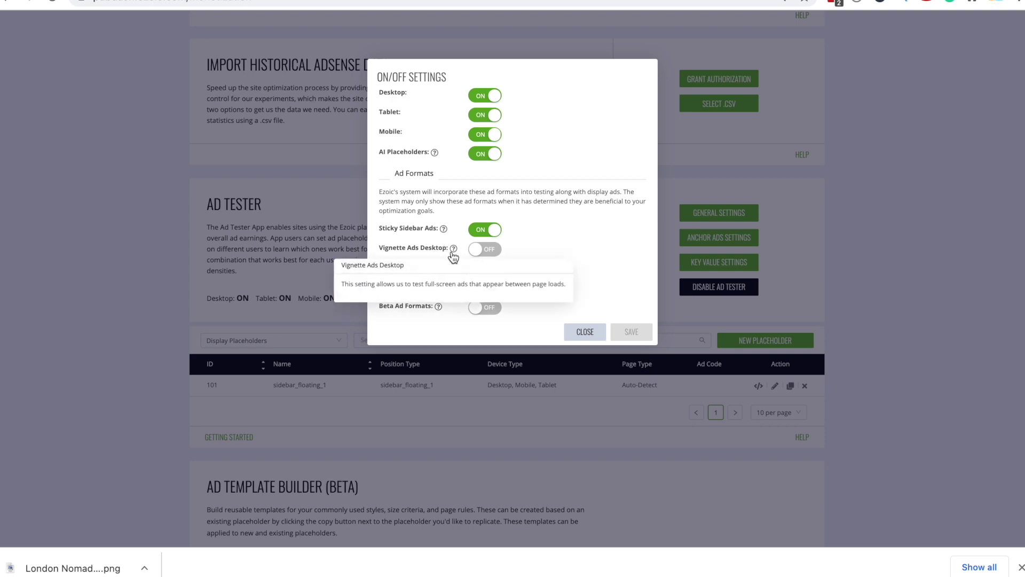
pyautogui.click(486, 250)
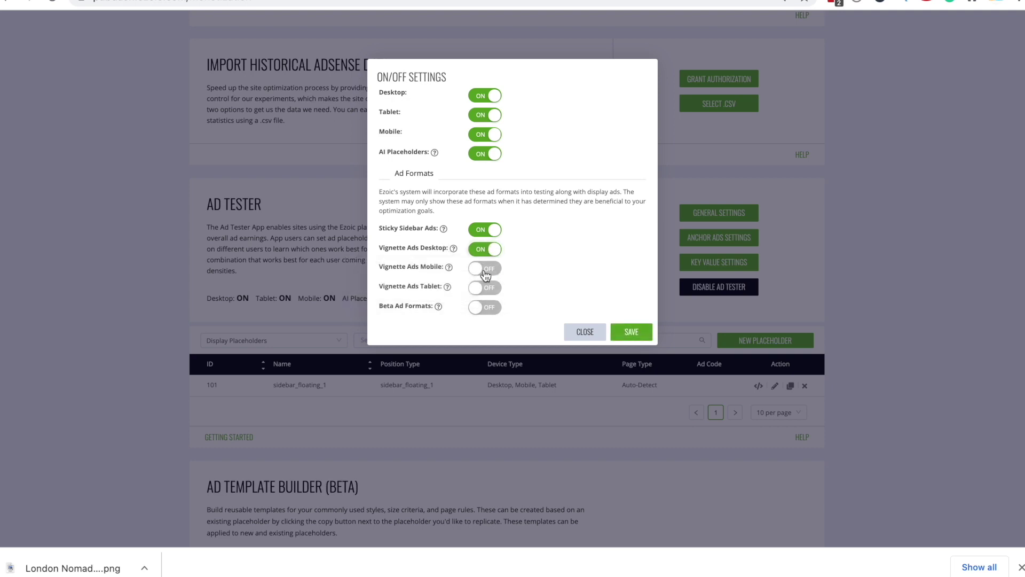
pyautogui.click(484, 269)
pyautogui.click(482, 289)
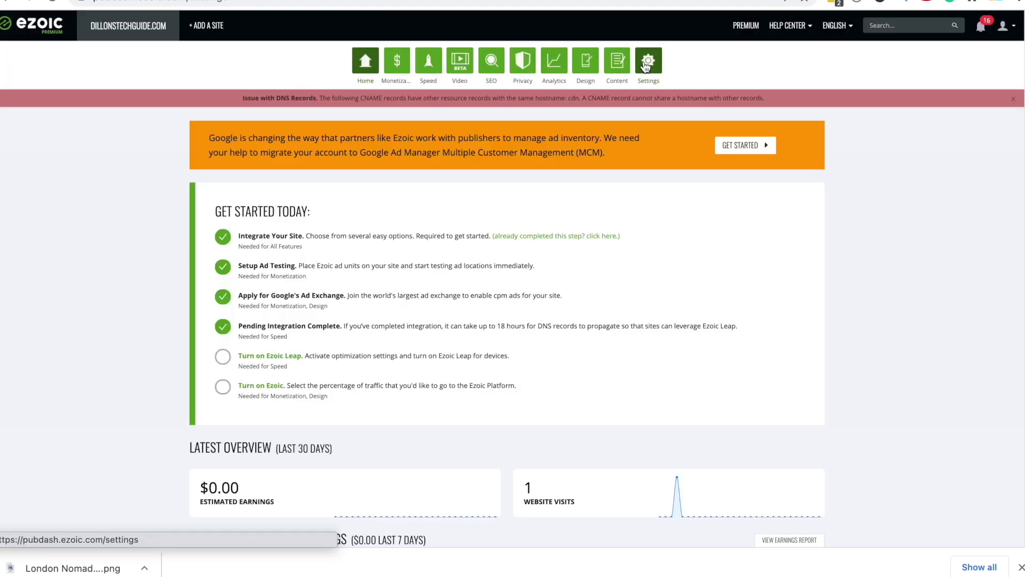
# Toggle Turn On Ezoic for desktop, tablet and mobile, enter 10% for desktop, then close unsaved
pyautogui.scroll(-3, 646, 64)
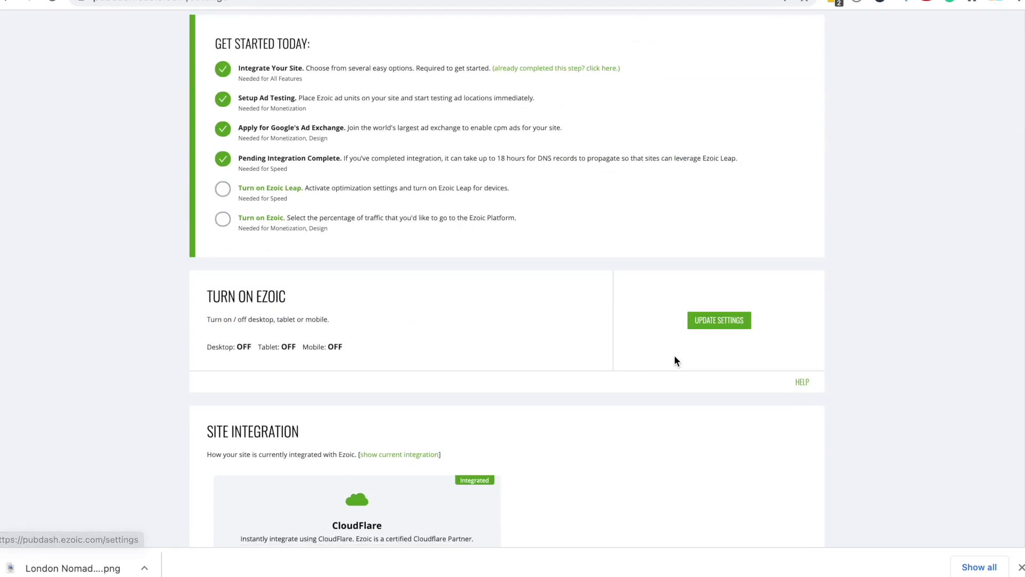
pyautogui.click(713, 325)
pyautogui.click(426, 245)
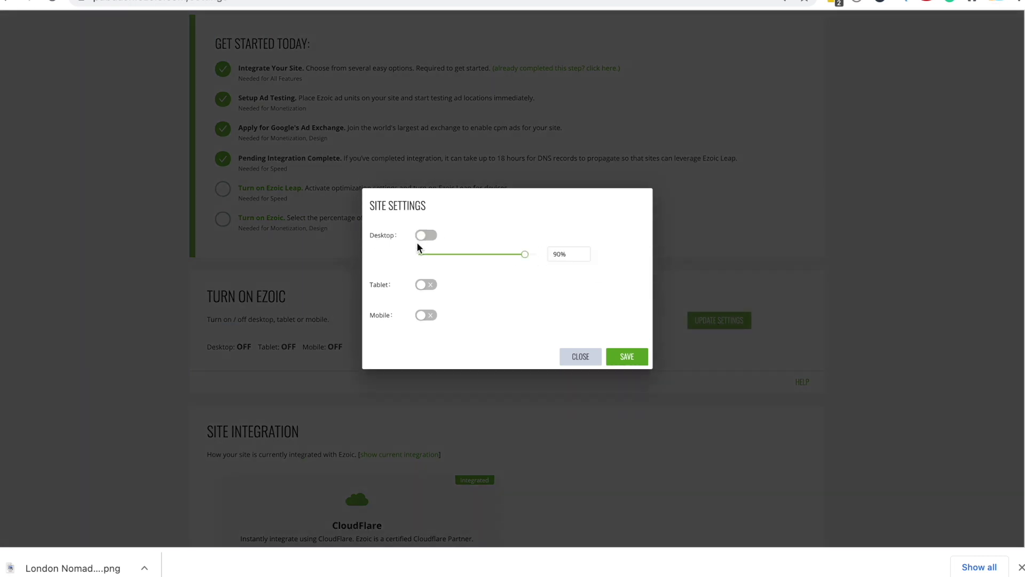
pyautogui.click(426, 284)
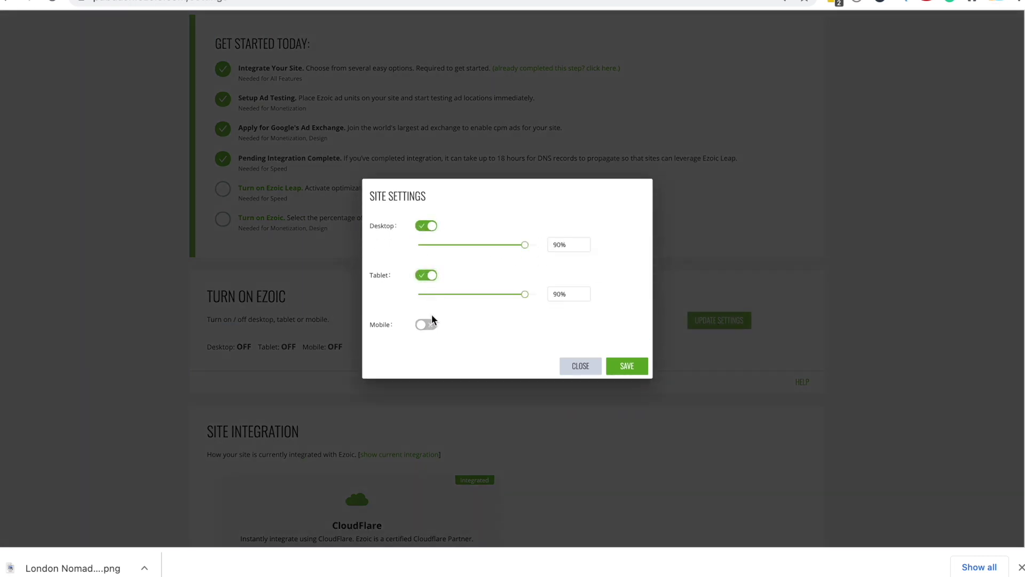
pyautogui.click(428, 321)
pyautogui.moveTo(568, 236); pyautogui.dragTo(492, 243)
pyautogui.write('10%')
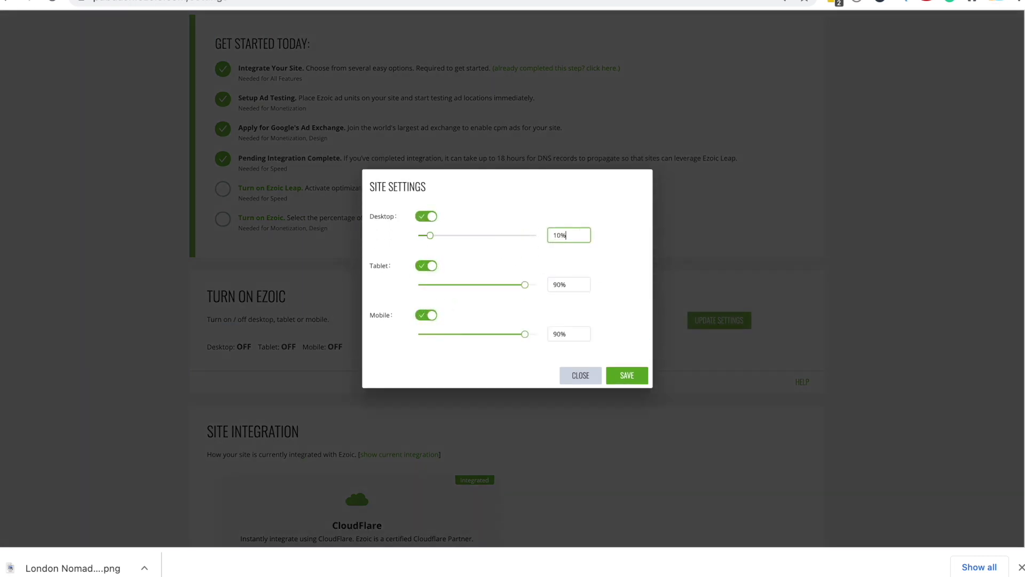
pyautogui.write('0')
pyautogui.click(588, 382)
pyautogui.scroll(-6, 587, 382)
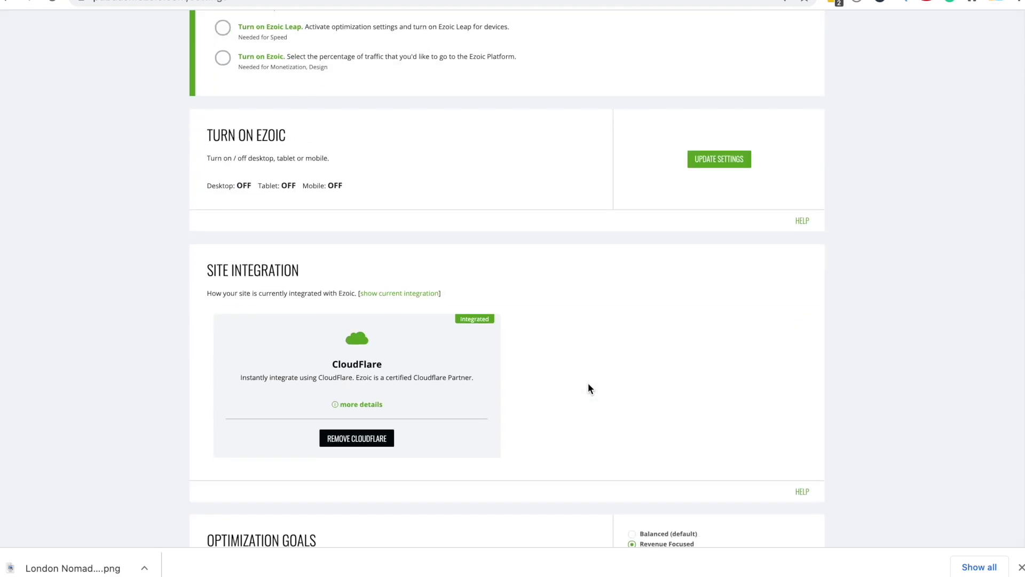
pyautogui.scroll(-2, 587, 382)
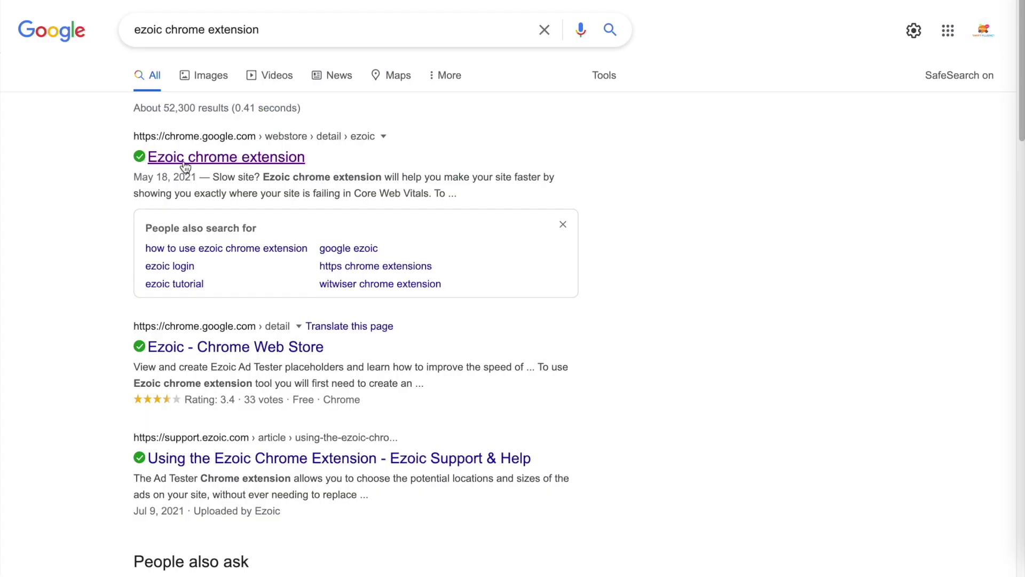
# Add the Ezoic extension to Chrome from its Chrome Web Store listing
pyautogui.click(184, 158)
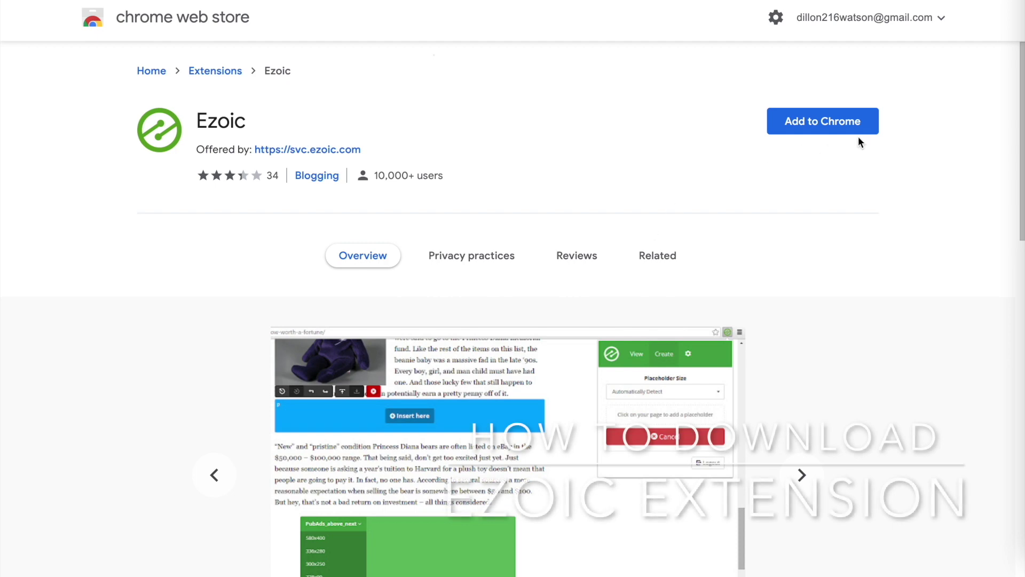
pyautogui.click(831, 130)
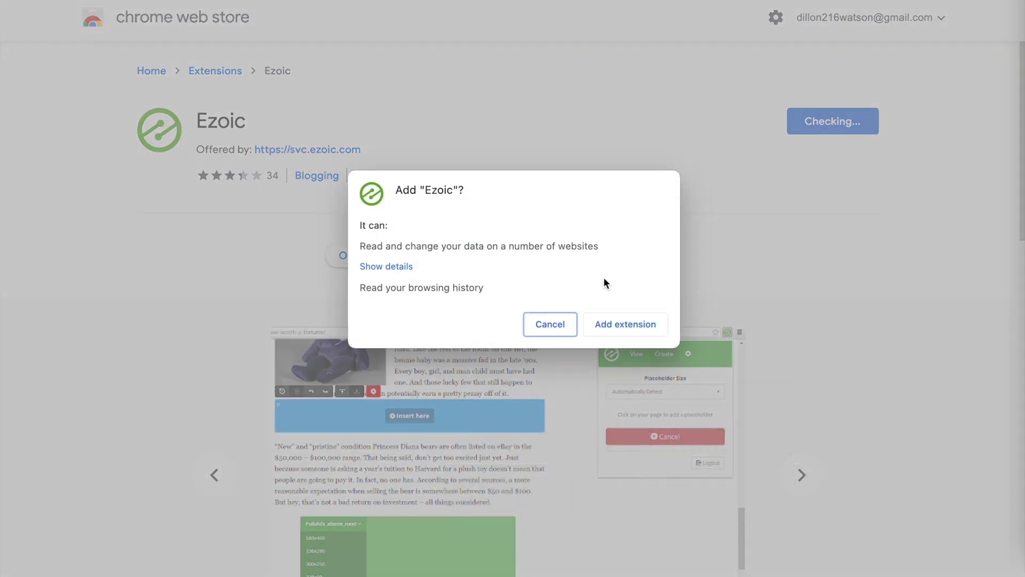
pyautogui.click(610, 324)
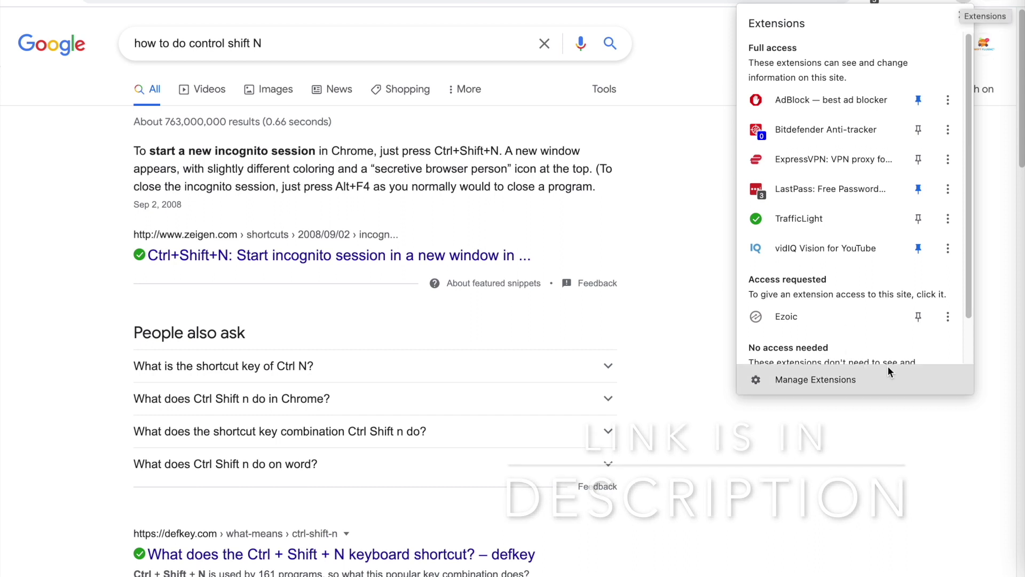
# Open the Ezoic extension's Manage Extensions details page and review its settings
pyautogui.click(945, 318)
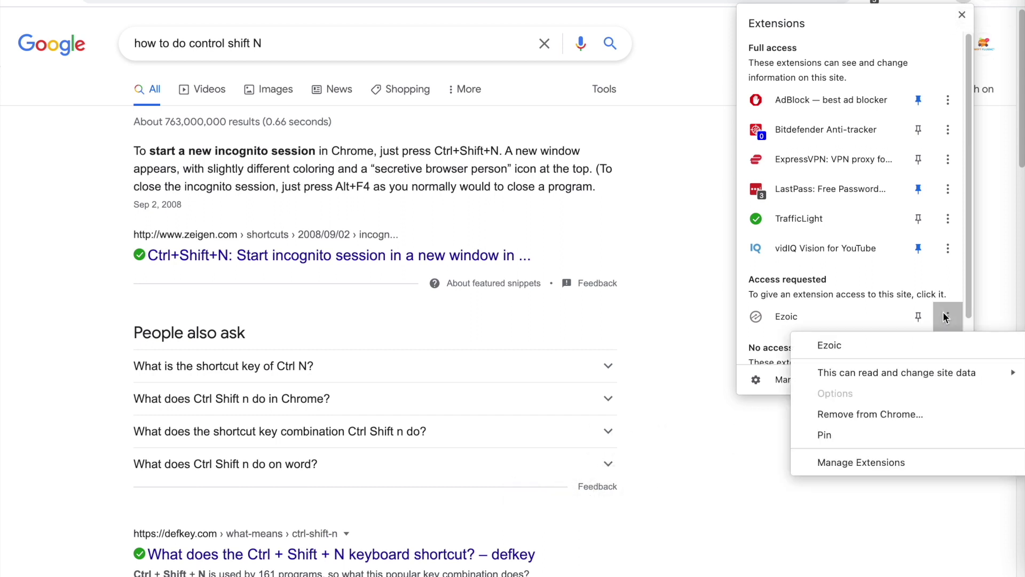
pyautogui.click(862, 462)
pyautogui.scroll(-7, 496, 342)
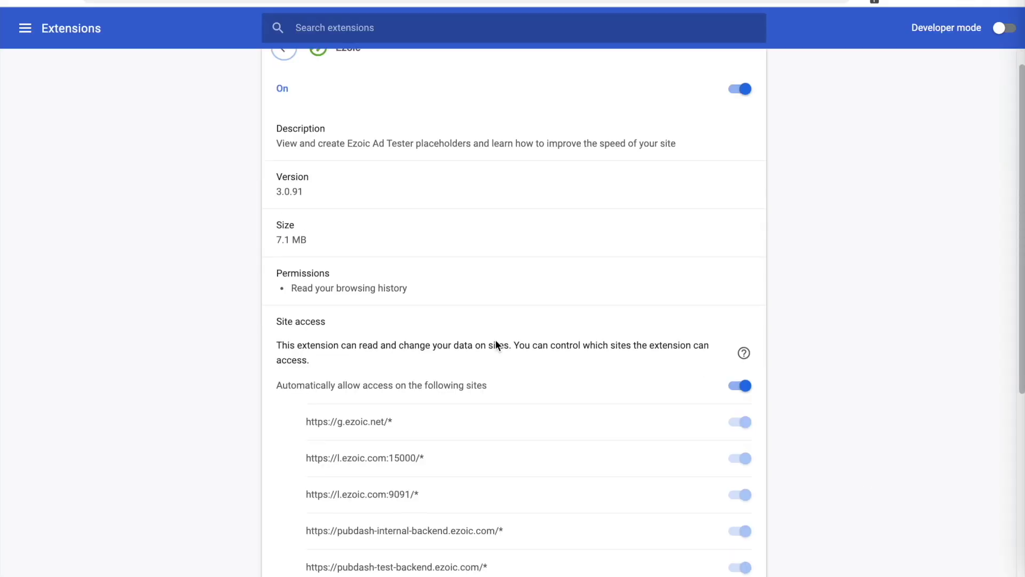
pyautogui.scroll(7, 401, 449)
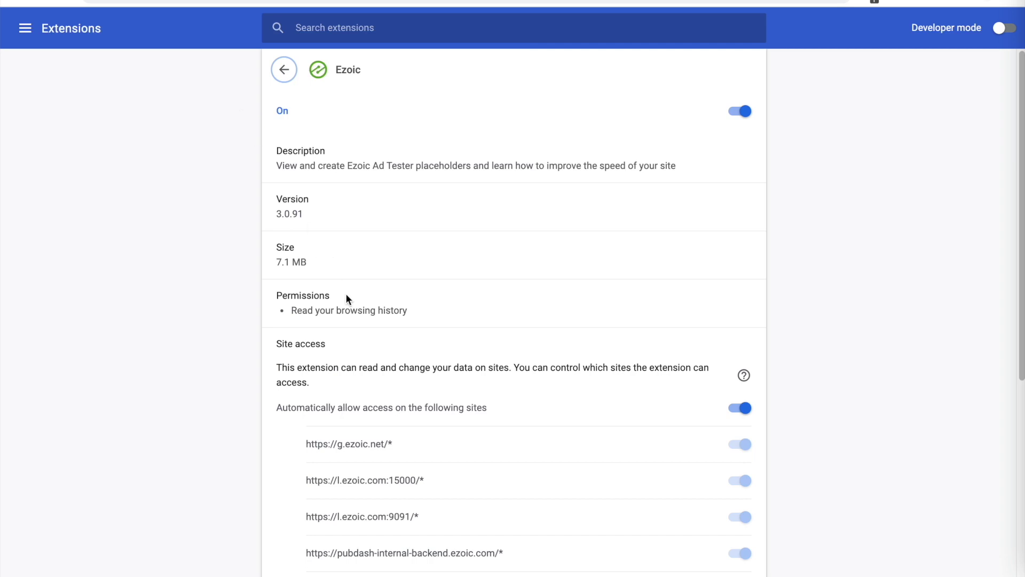
pyautogui.scroll(-7, 346, 298)
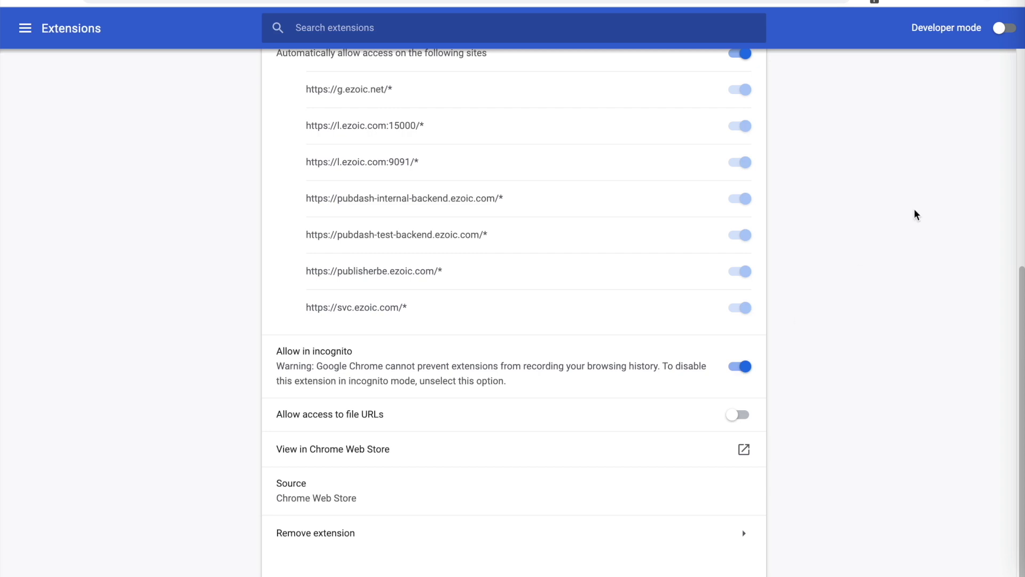
pyautogui.scroll(7, 869, 205)
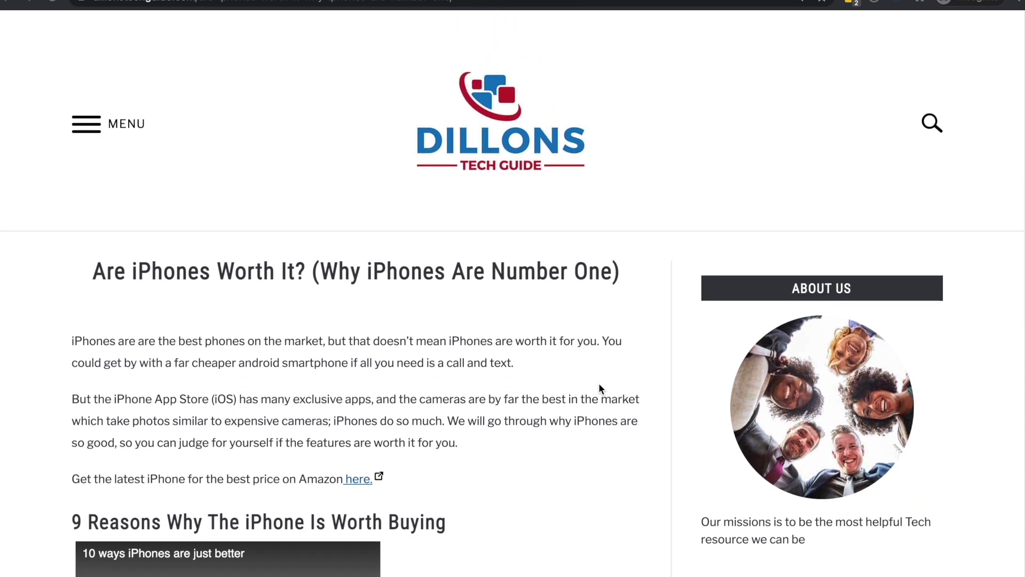
# From the Ezoic extension's Create tab, choose Select Location to put the iPhones article into edit mode
pyautogui.click(872, 1)
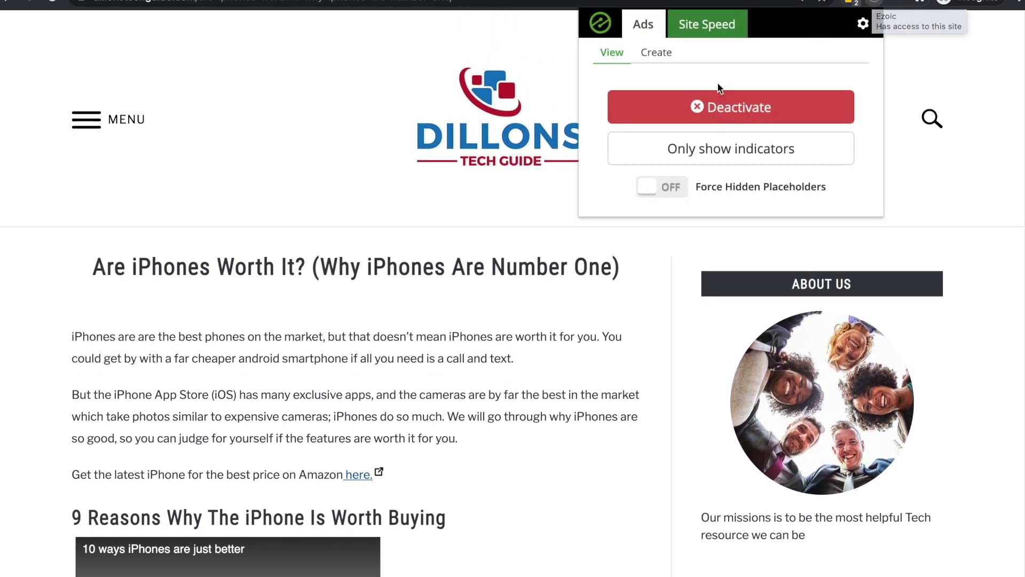
pyautogui.click(896, 17)
pyautogui.click(876, 3)
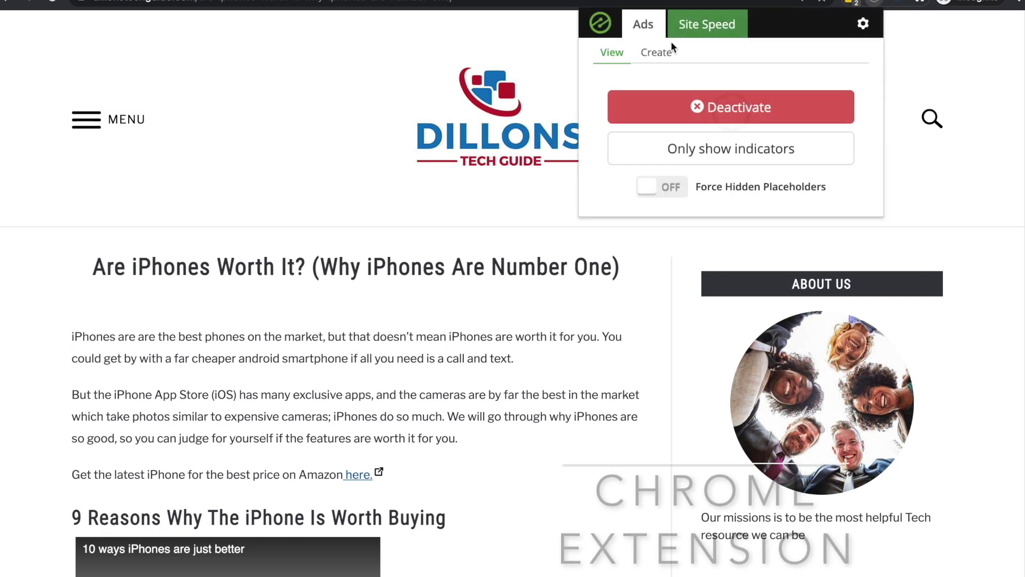
pyautogui.click(649, 59)
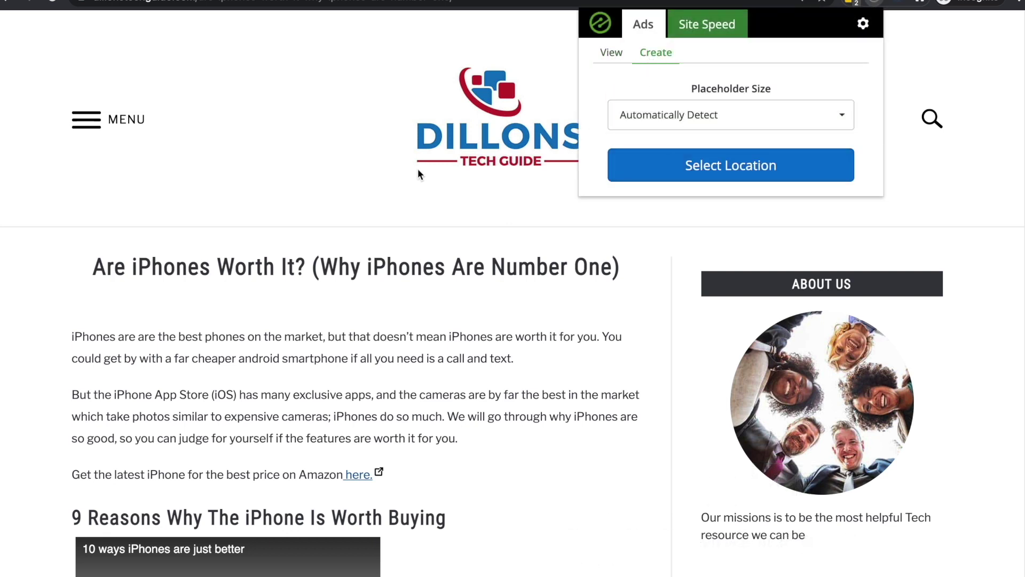
pyautogui.click(362, 209)
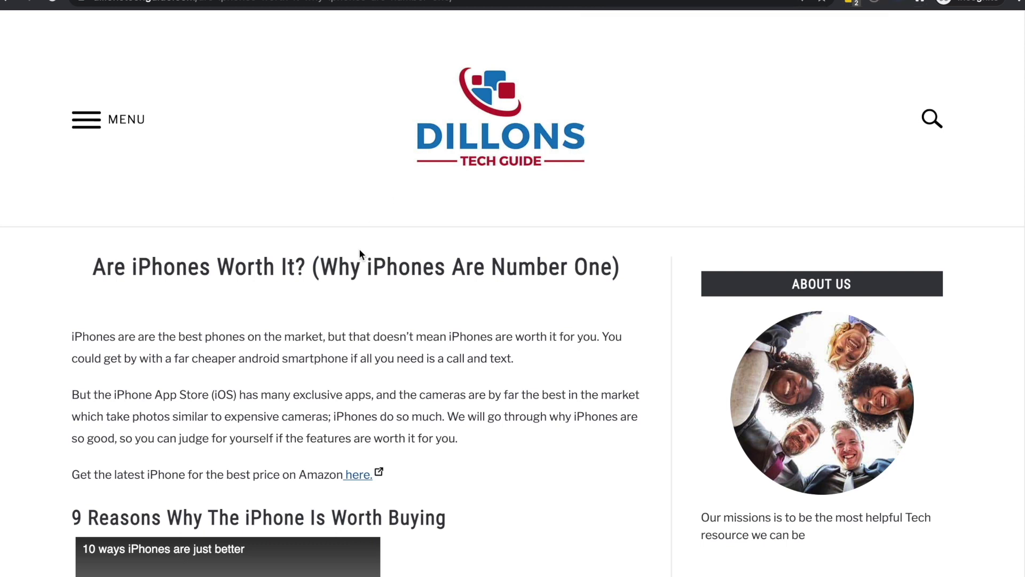
pyautogui.click(873, 3)
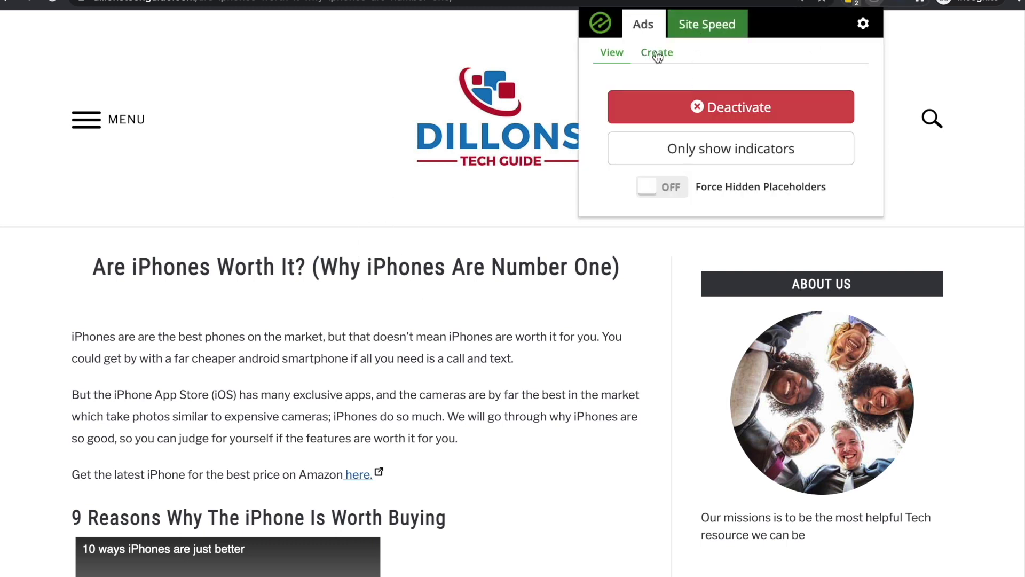
pyautogui.click(657, 53)
pyautogui.click(696, 164)
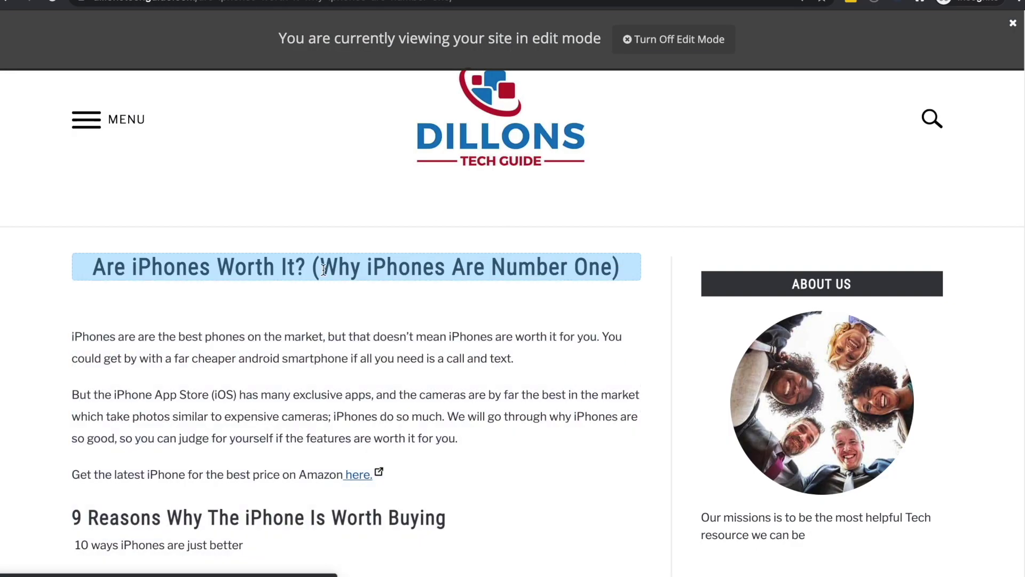
# Add and save a new placeholder at the Sidebar Top position beside the article
pyautogui.click(324, 263)
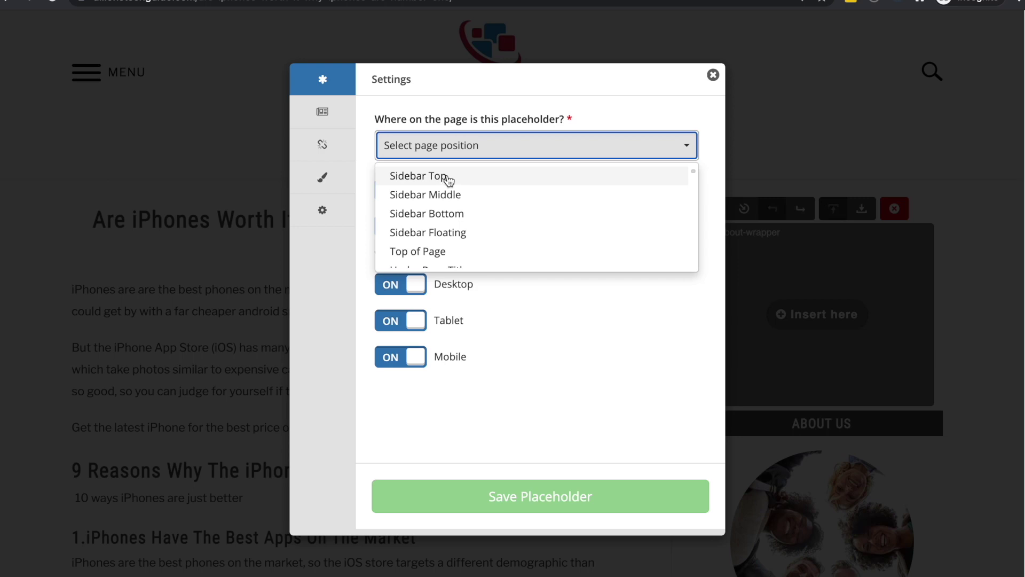
pyautogui.click(448, 177)
pyautogui.click(560, 499)
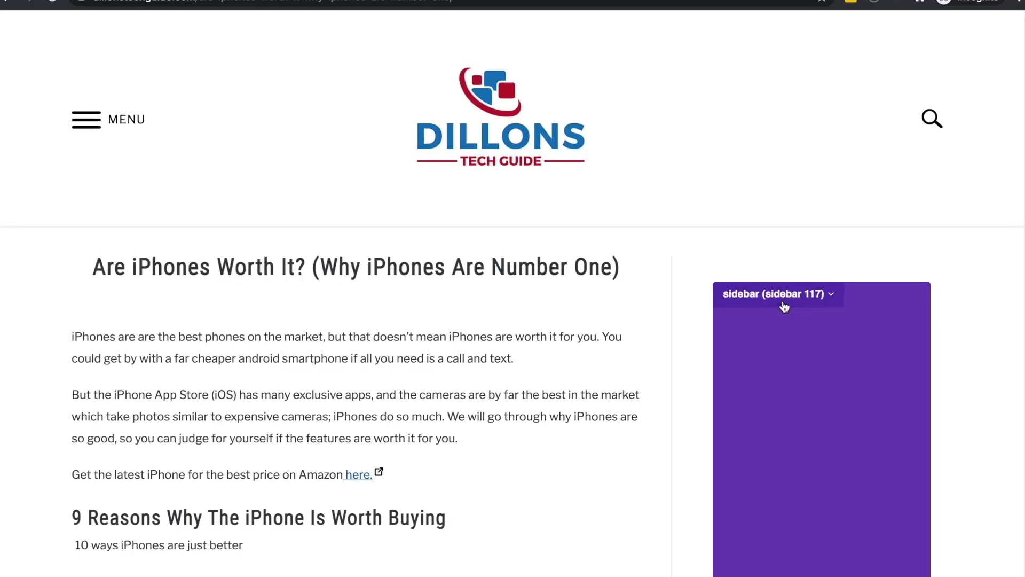
# Set the new sidebar 117 placeholder to the 300x250 ad size
pyautogui.click(826, 294)
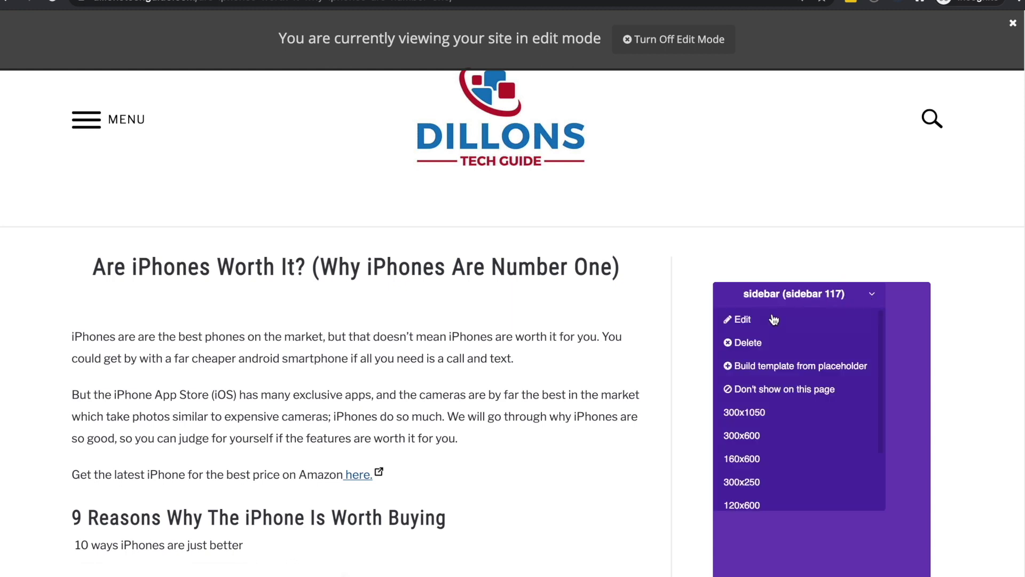
pyautogui.scroll(-3, 766, 424)
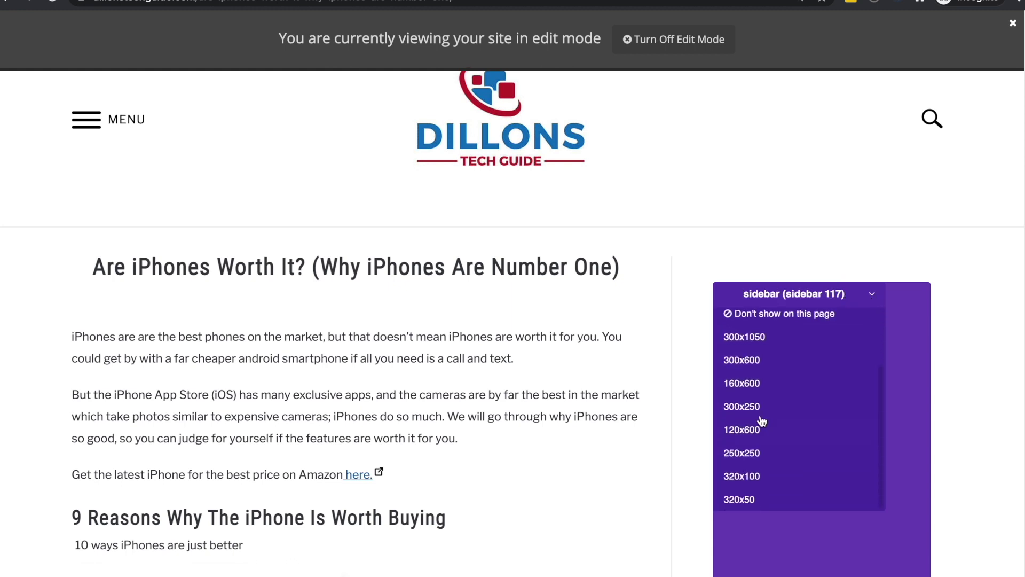
pyautogui.click(758, 410)
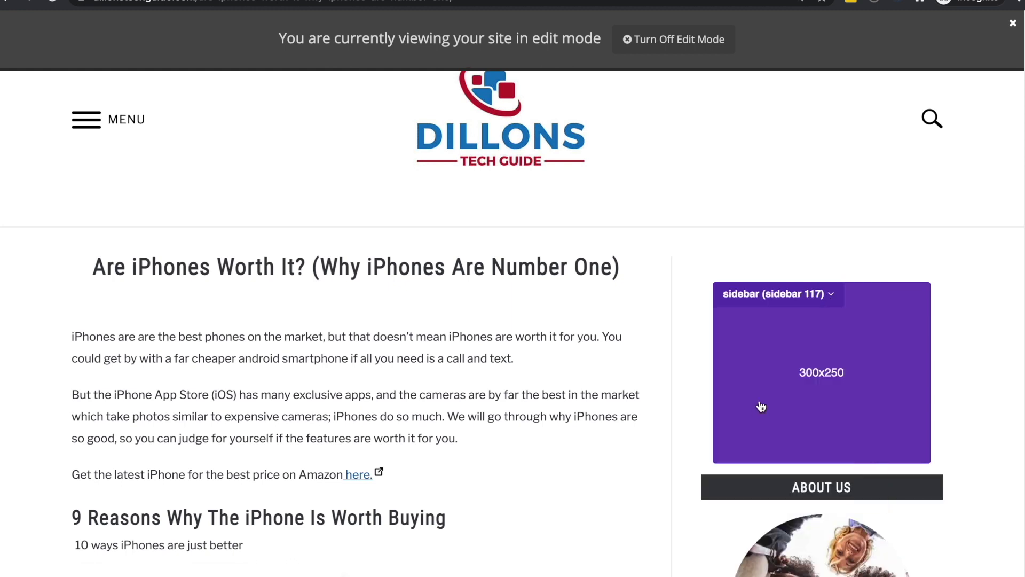
pyautogui.scroll(-4, 761, 405)
pyautogui.scroll(-4, 770, 393)
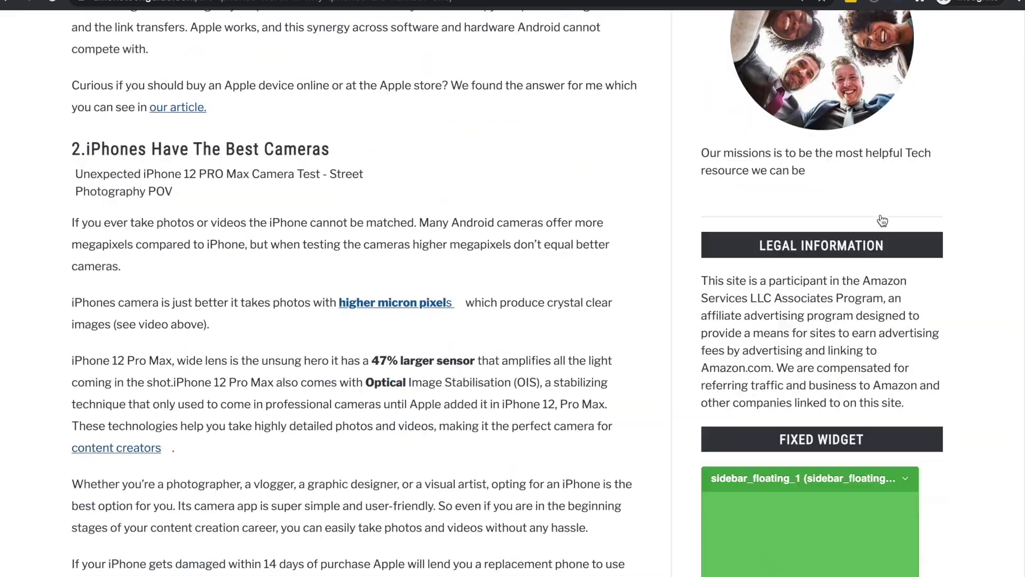
pyautogui.scroll(-2, 879, 222)
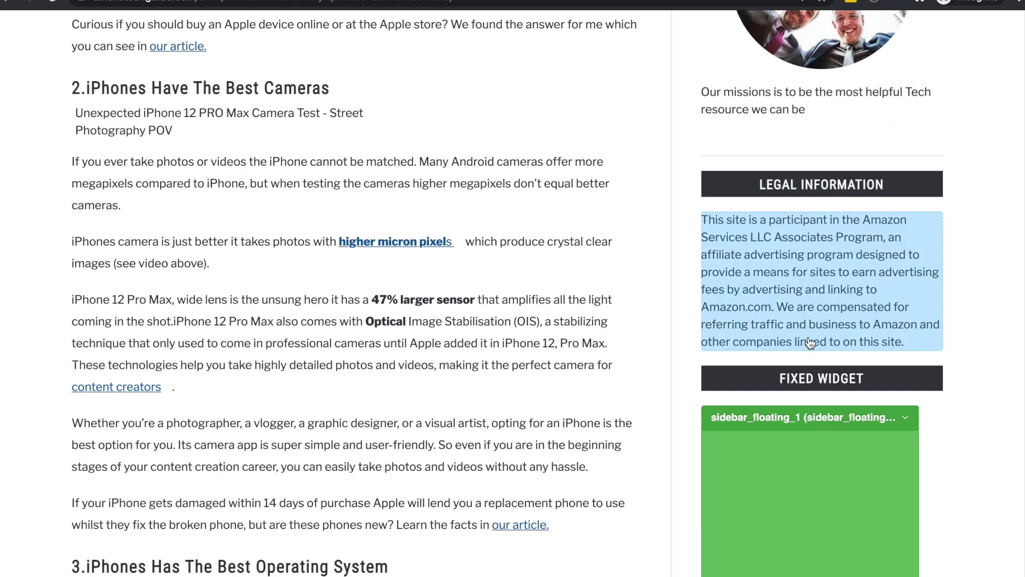
# Set the sidebar placeholder near Legal Information to the 300x250 size
pyautogui.click(810, 345)
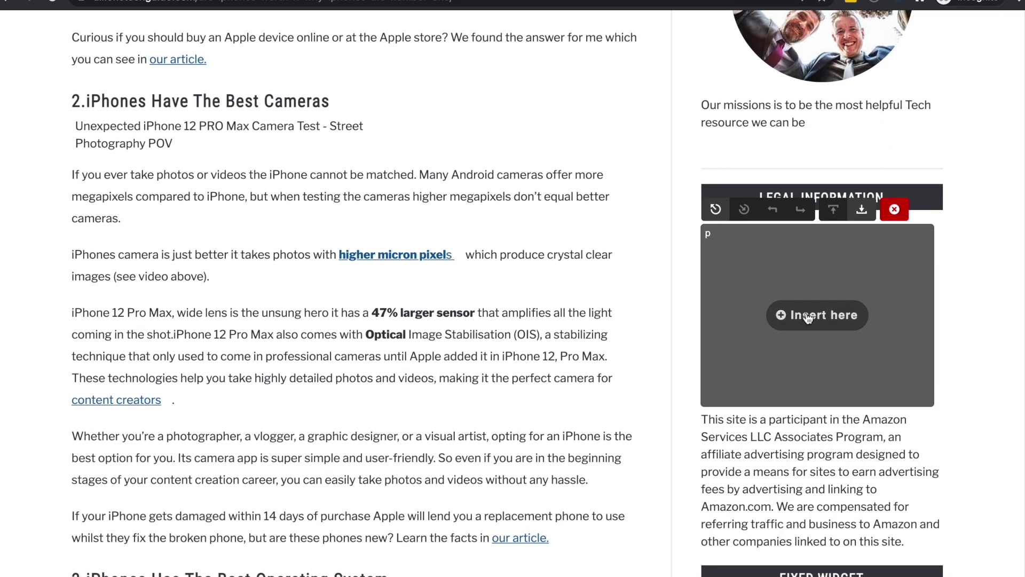
pyautogui.click(808, 316)
pyautogui.scroll(-3, 787, 455)
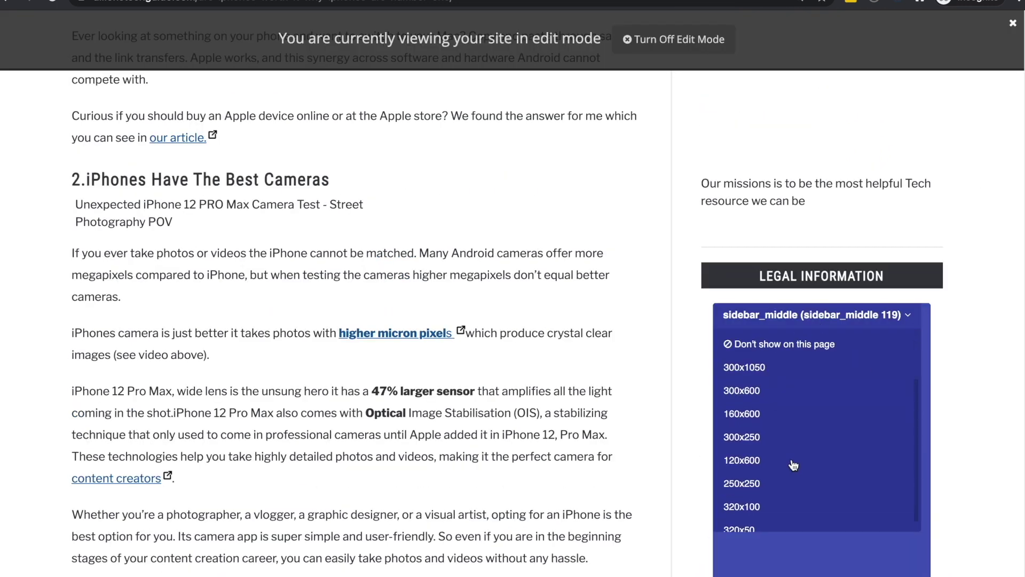
pyautogui.click(762, 432)
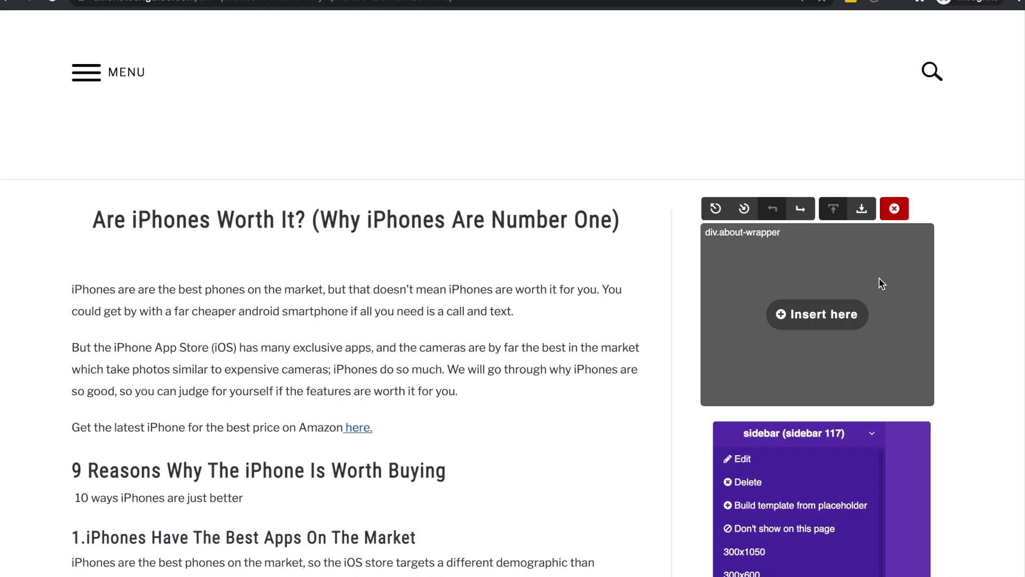
# Insert a Sidebar Middle placeholder below the About Us mission text and save it
pyautogui.click(862, 212)
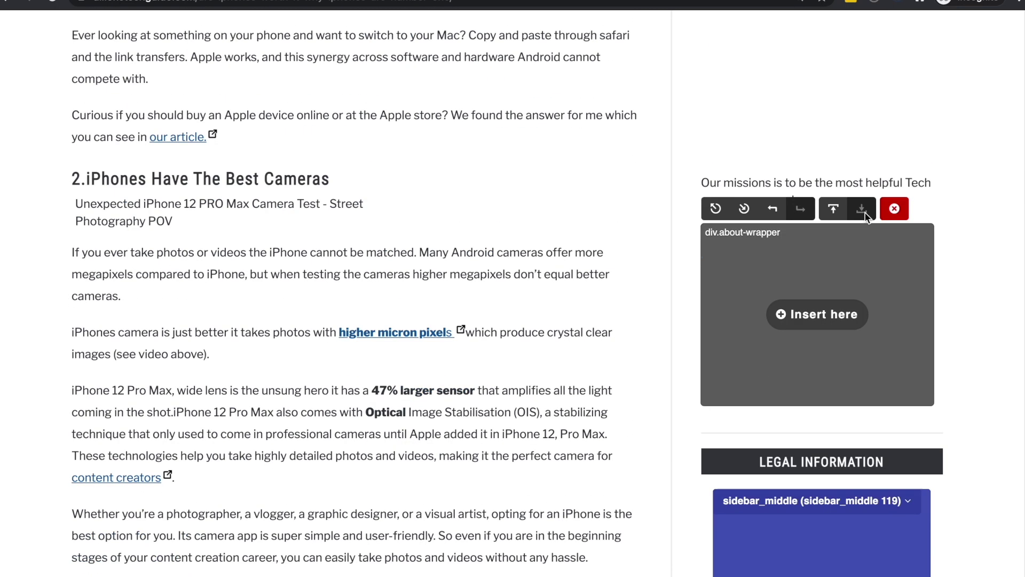
pyautogui.click(781, 319)
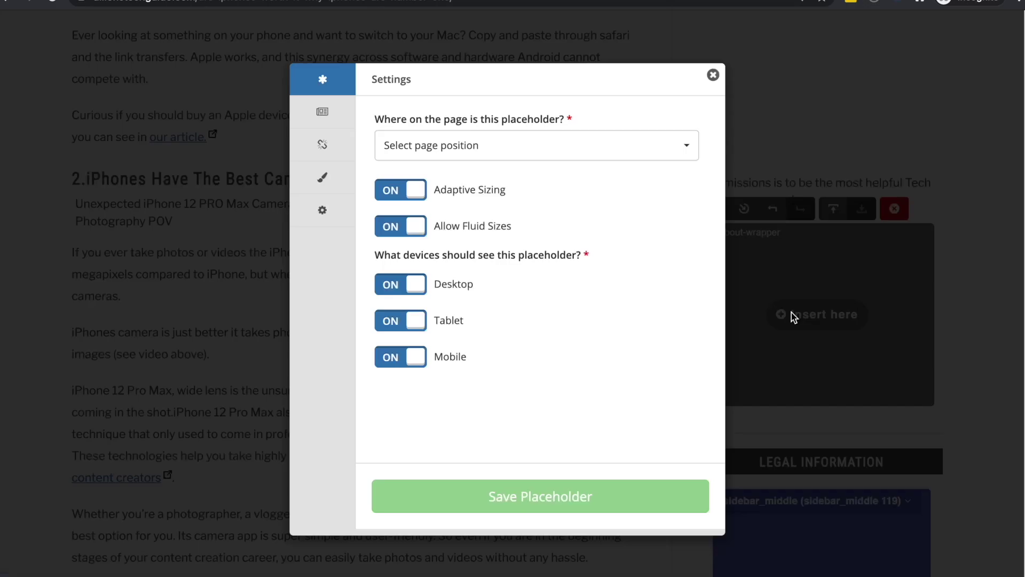
pyautogui.click(521, 146)
pyautogui.click(457, 195)
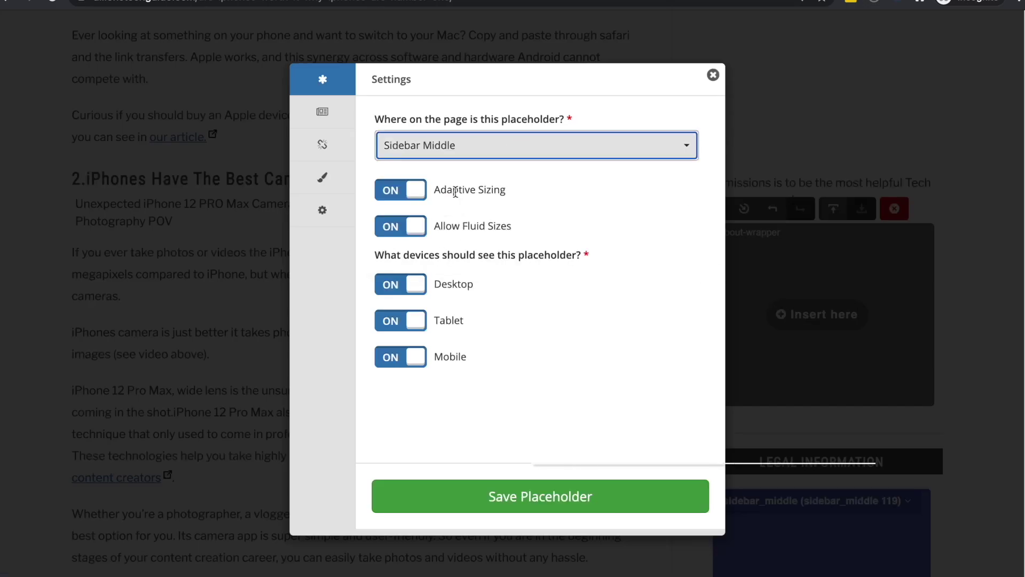
pyautogui.click(560, 496)
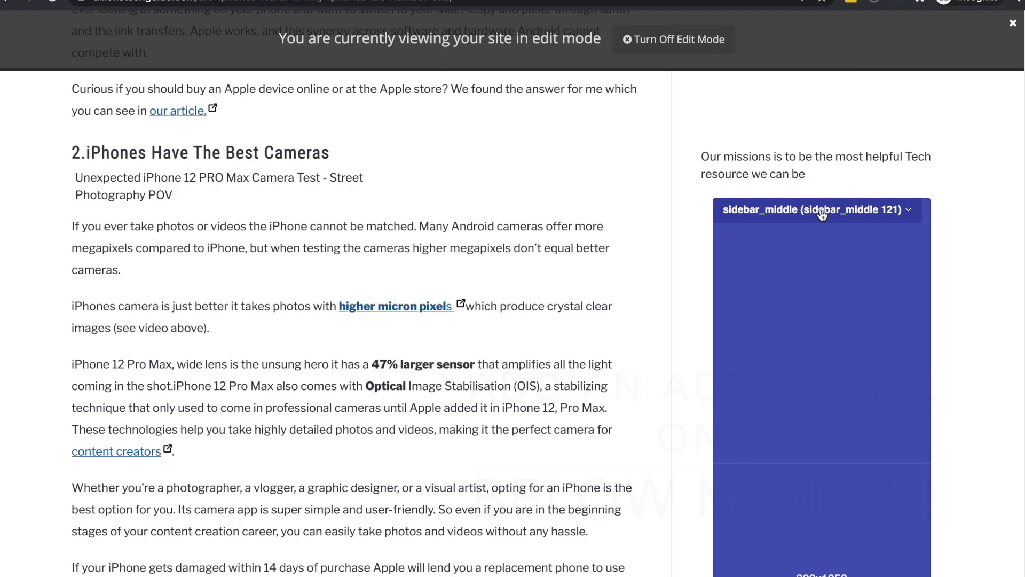
# Review the sidebar_middle placeholder's options and settings without changing anything
pyautogui.click(820, 212)
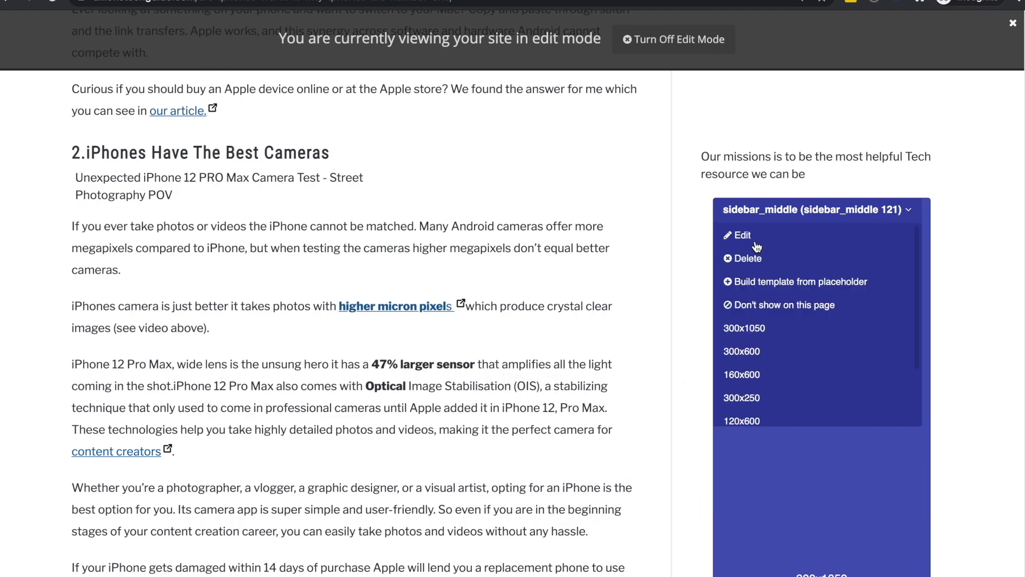
pyautogui.click(753, 243)
pyautogui.click(808, 206)
pyautogui.scroll(-6, 809, 205)
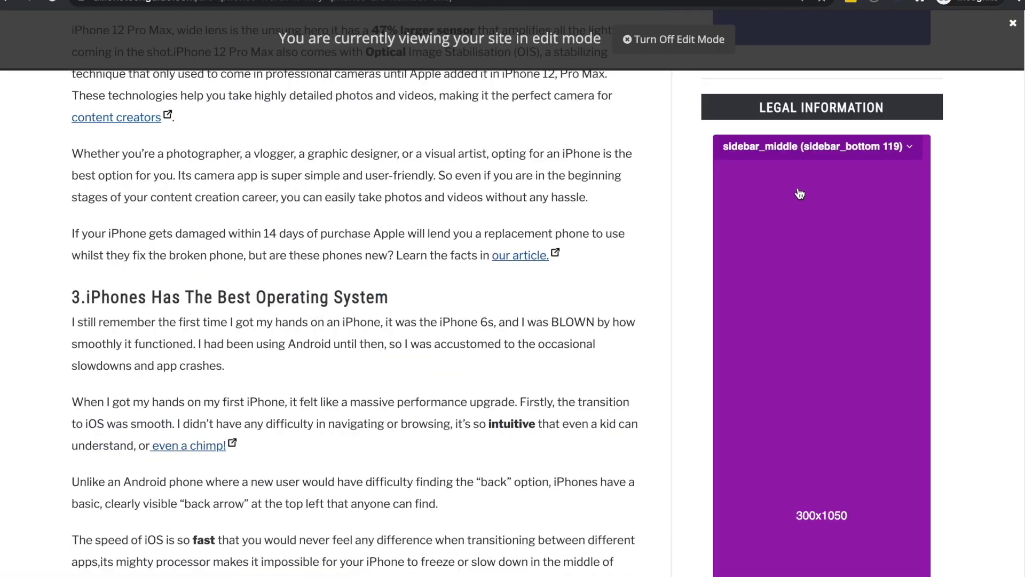
pyautogui.click(754, 158)
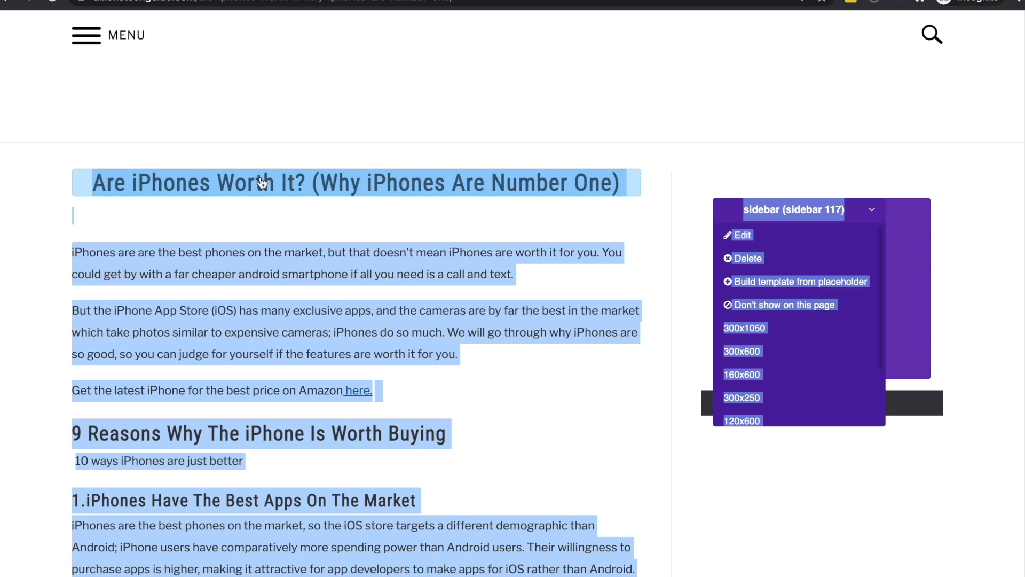
# Save a Top of Page placeholder across the site header, then cancel the extra insertion spot
pyautogui.click(261, 183)
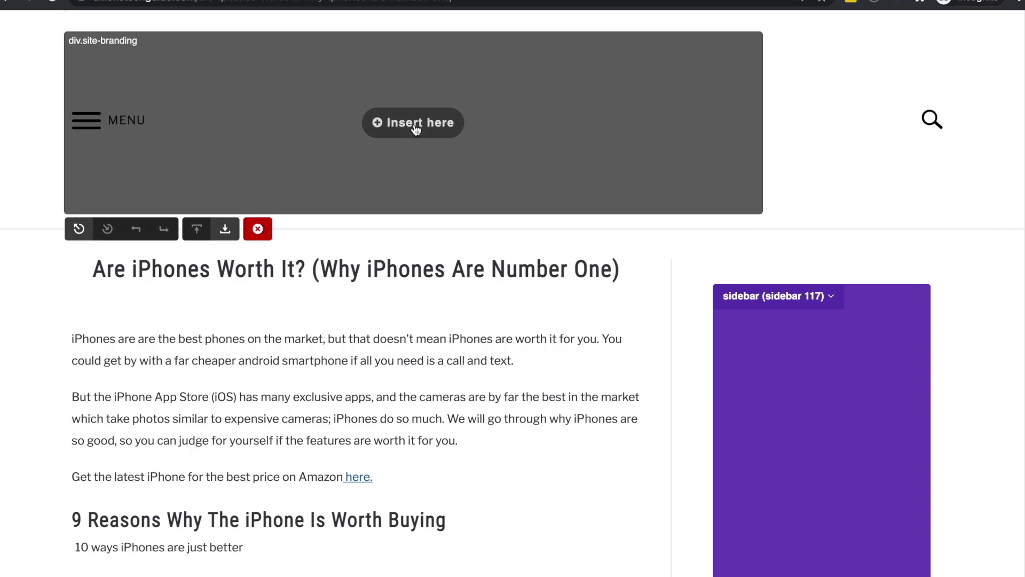
pyautogui.click(416, 128)
pyautogui.click(561, 156)
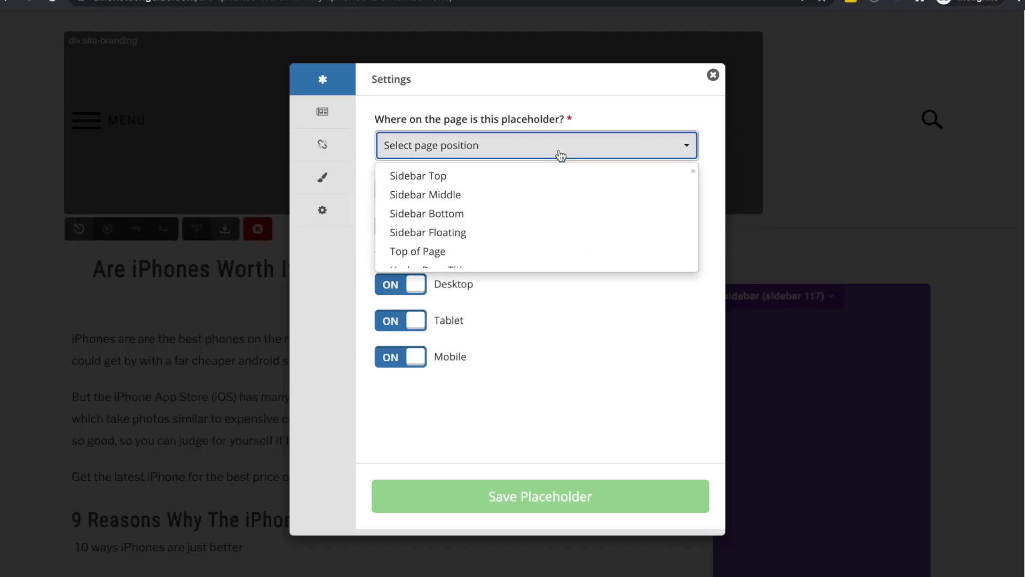
pyautogui.scroll(-1, 479, 238)
pyautogui.click(449, 228)
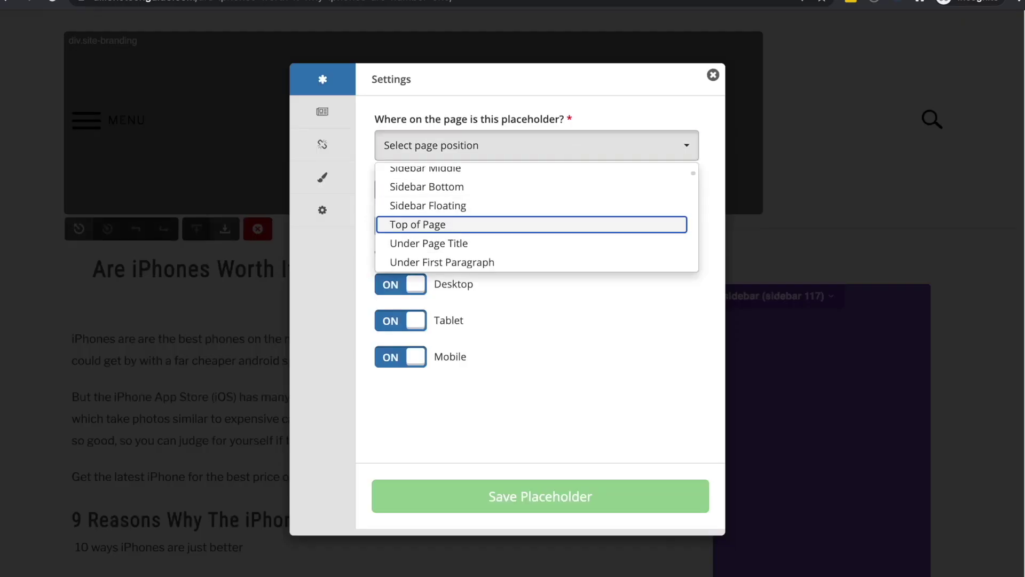
pyautogui.click(564, 496)
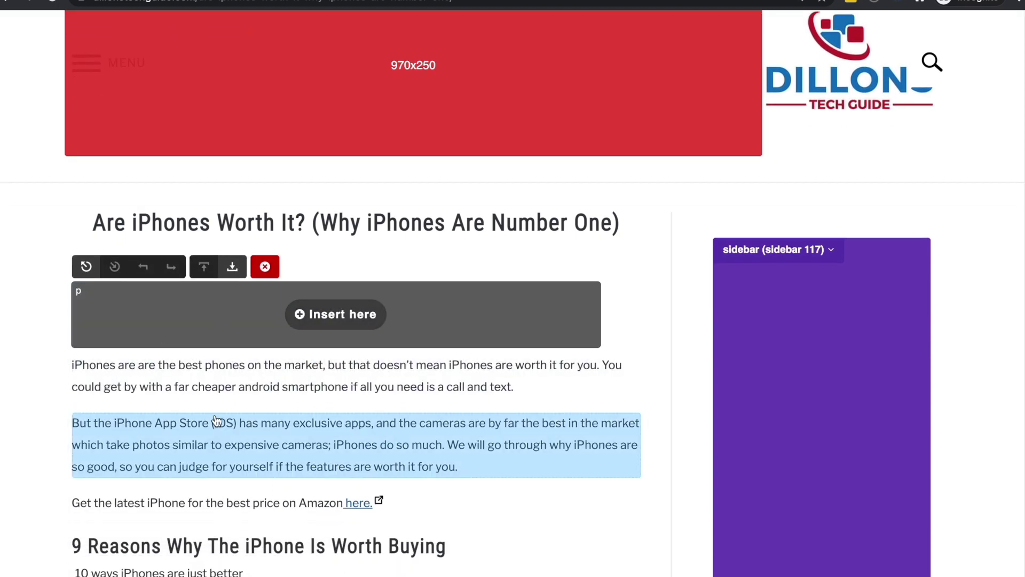
pyautogui.click(229, 410)
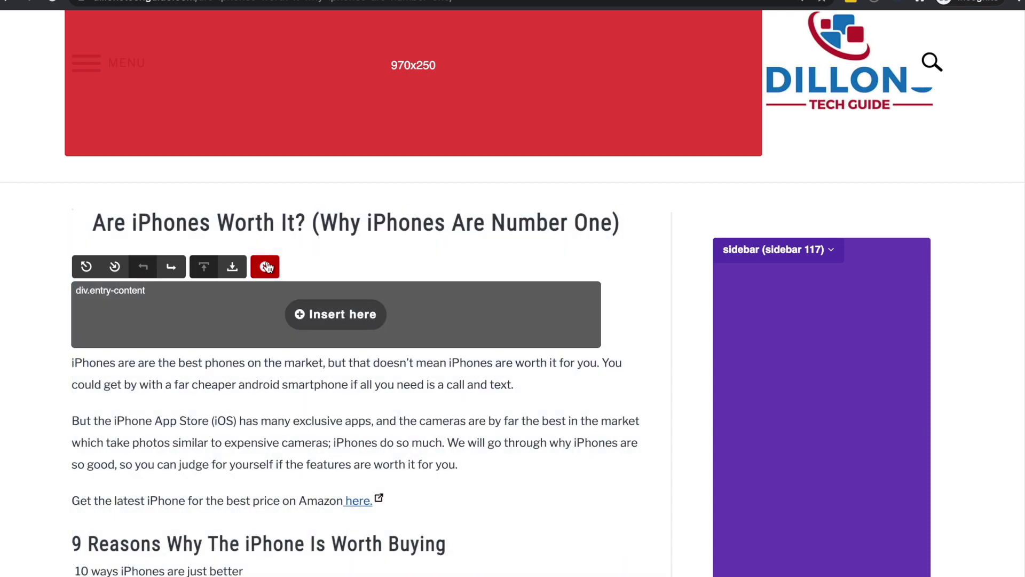
pyautogui.click(265, 267)
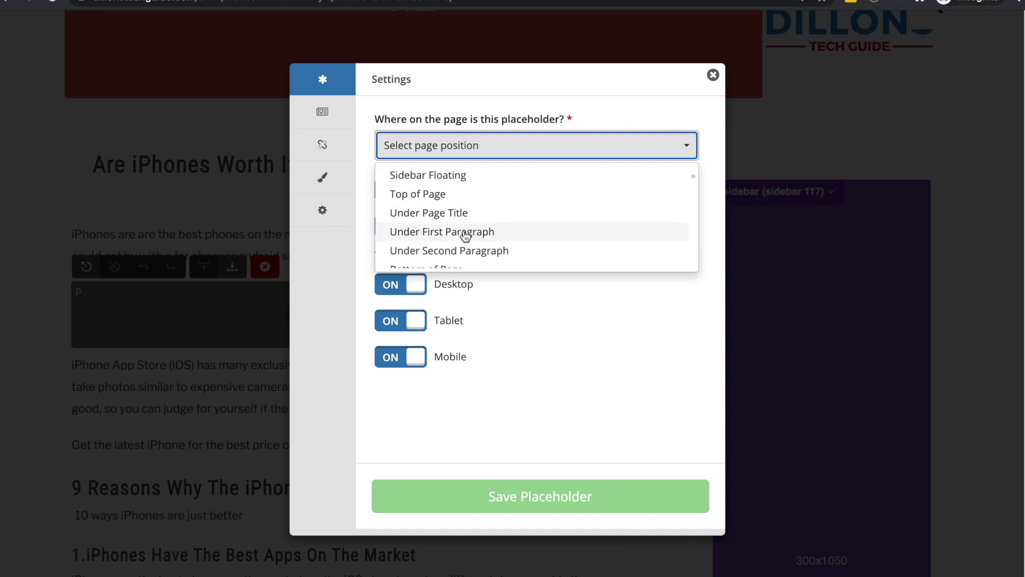
# Save a placeholder at the Under First Paragraph position below the opening paragraph
pyautogui.click(465, 235)
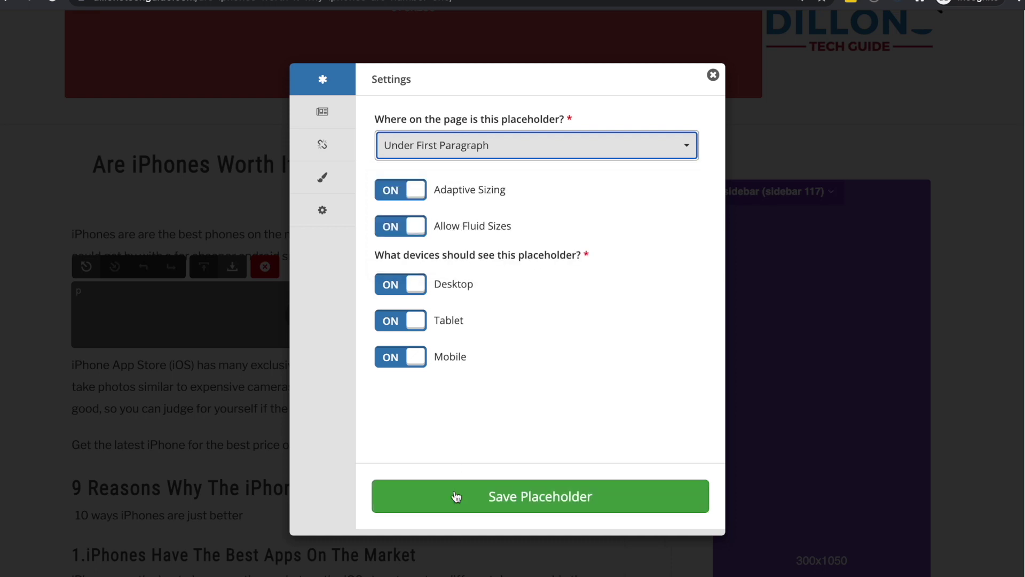
pyautogui.click(478, 505)
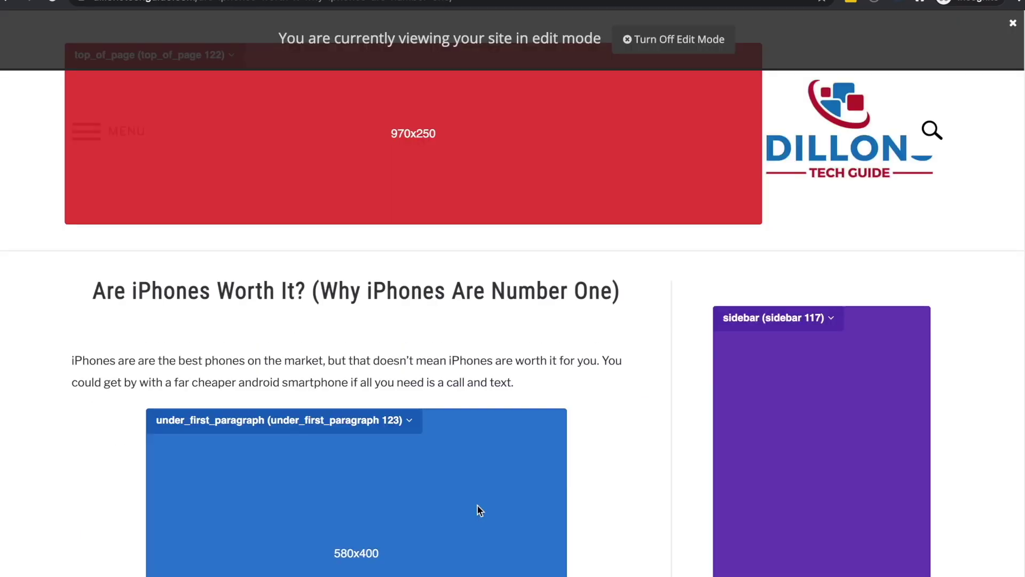
pyautogui.scroll(-7, 481, 510)
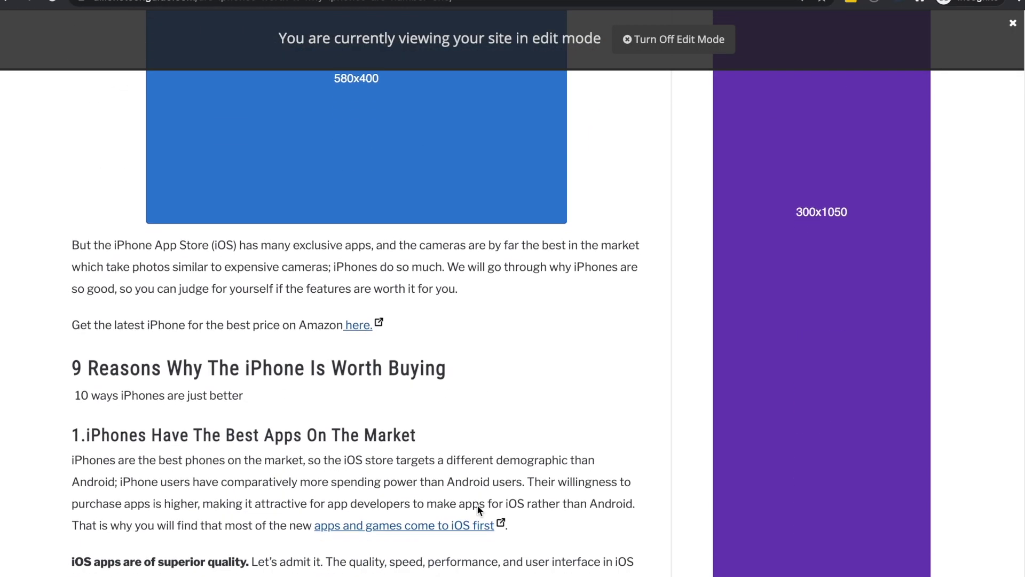
pyautogui.scroll(2, 361, 285)
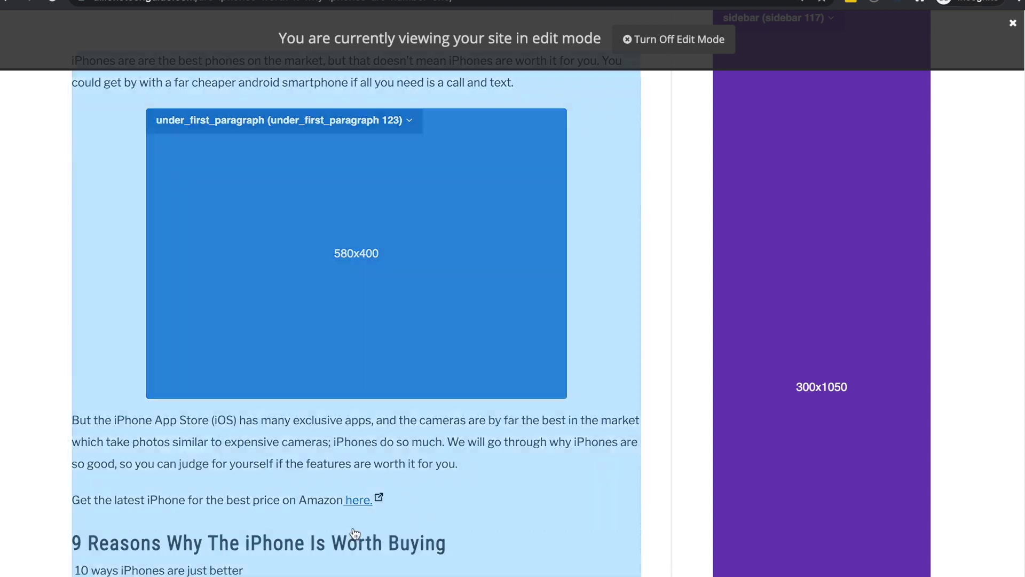
pyautogui.scroll(6, 309, 489)
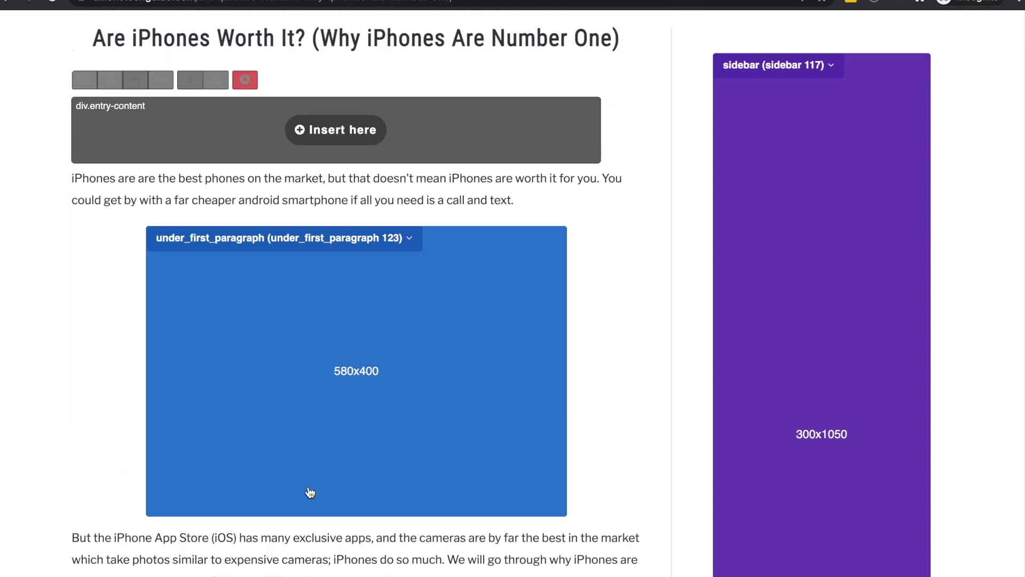
pyautogui.scroll(-9, 297, 372)
# Add another Under First Paragraph placeholder below the article's second paragraph
pyautogui.click(245, 290)
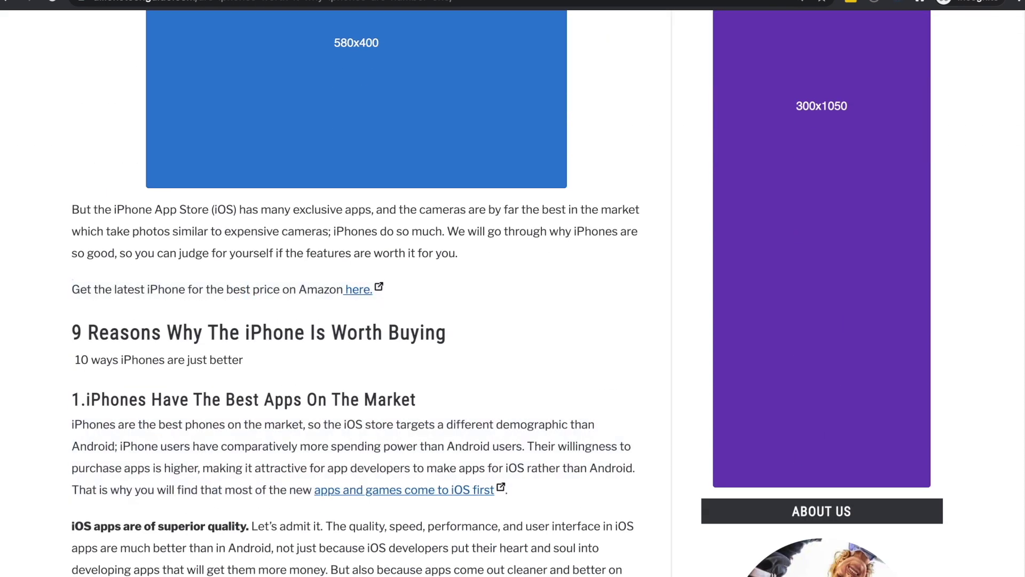
pyautogui.click(324, 309)
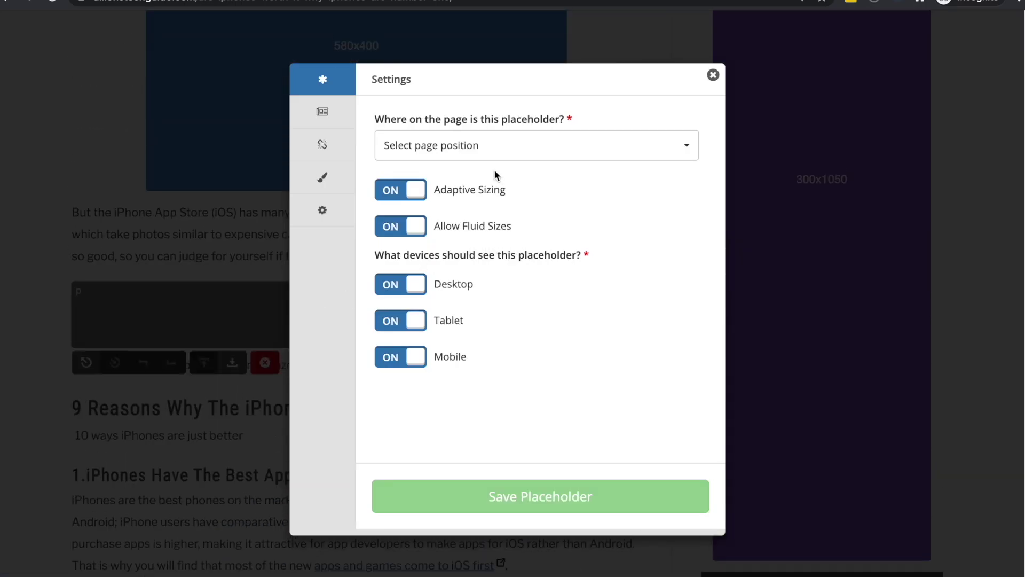
pyautogui.click(469, 154)
pyautogui.scroll(-3, 469, 235)
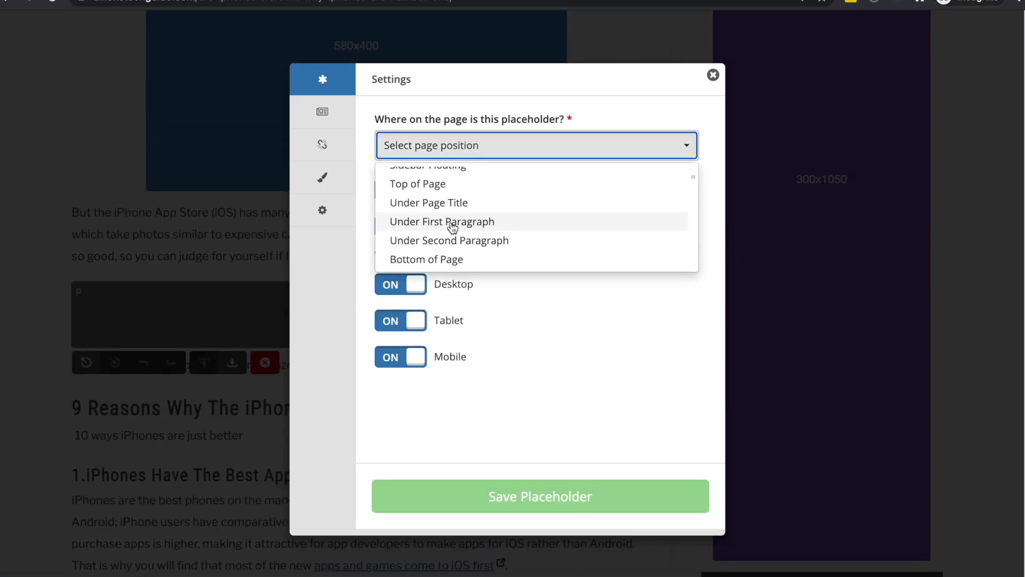
pyautogui.click(452, 226)
pyautogui.click(501, 492)
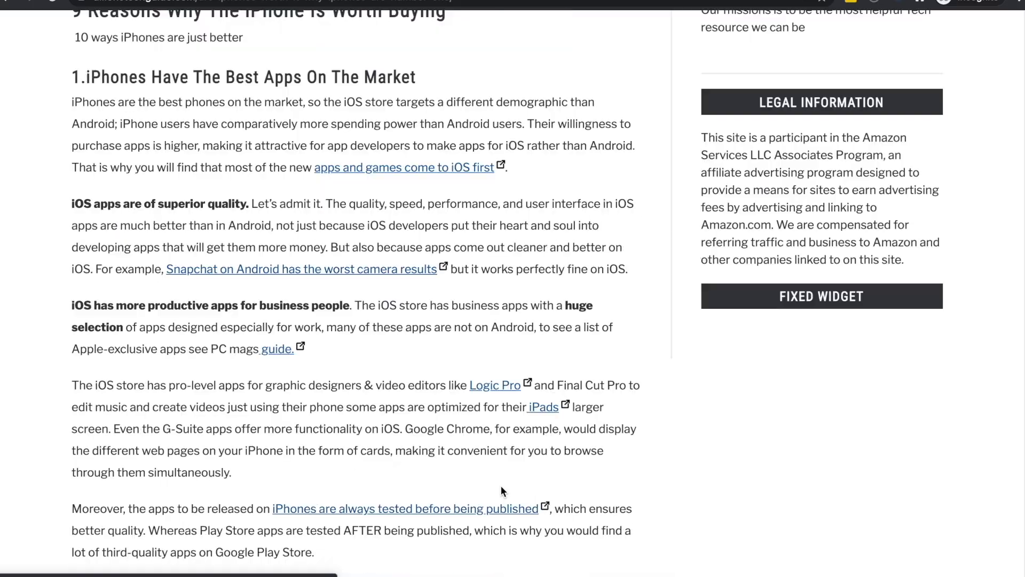
pyautogui.scroll(-9, 503, 491)
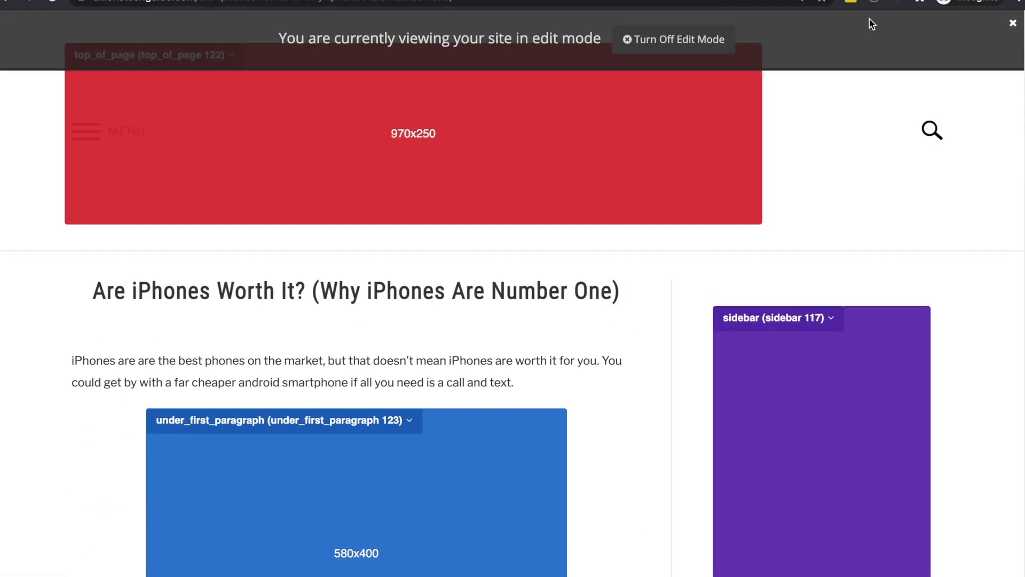
# Switch the Ezoic view to Only show indicators and scroll through the article
pyautogui.click(875, 3)
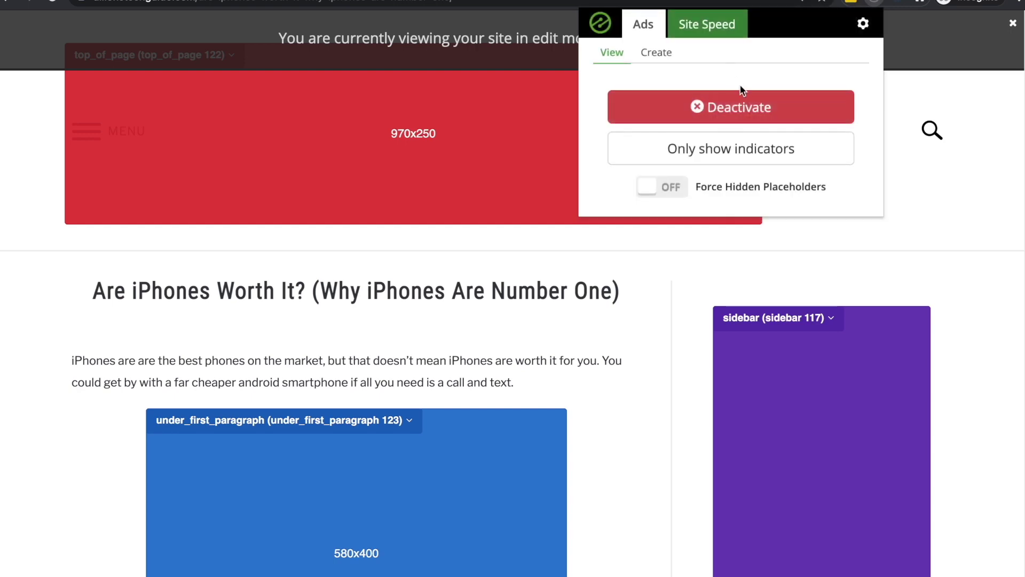
pyautogui.click(701, 153)
pyautogui.click(600, 231)
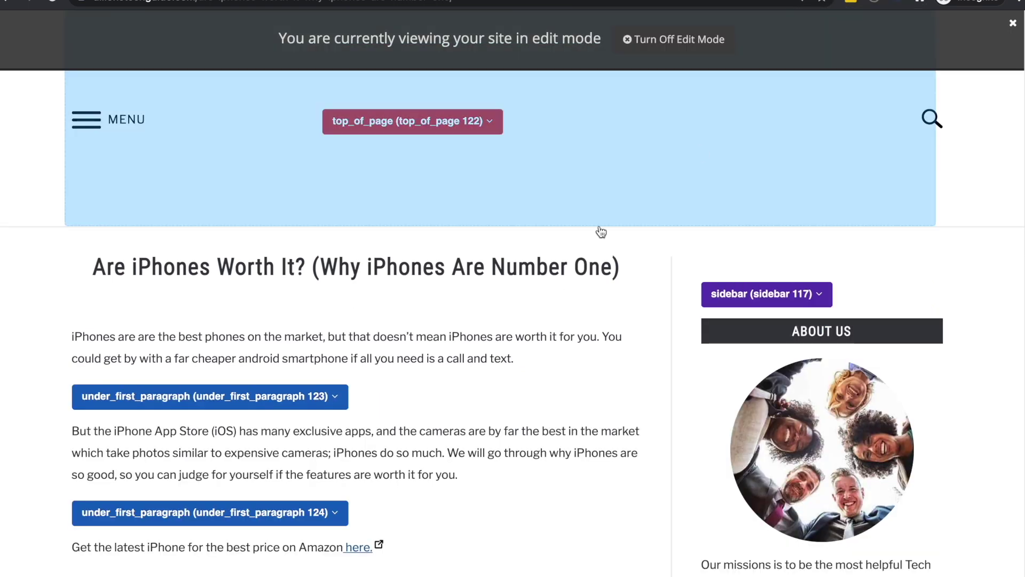
pyautogui.scroll(-5, 536, 320)
pyautogui.scroll(-3, 535, 320)
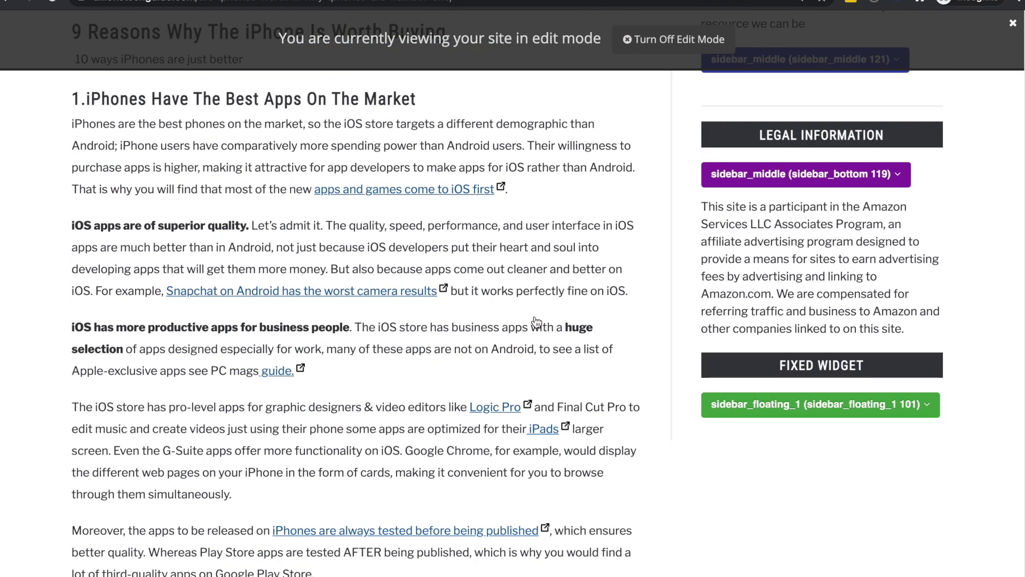
pyautogui.scroll(3, 536, 322)
pyautogui.scroll(5, 536, 321)
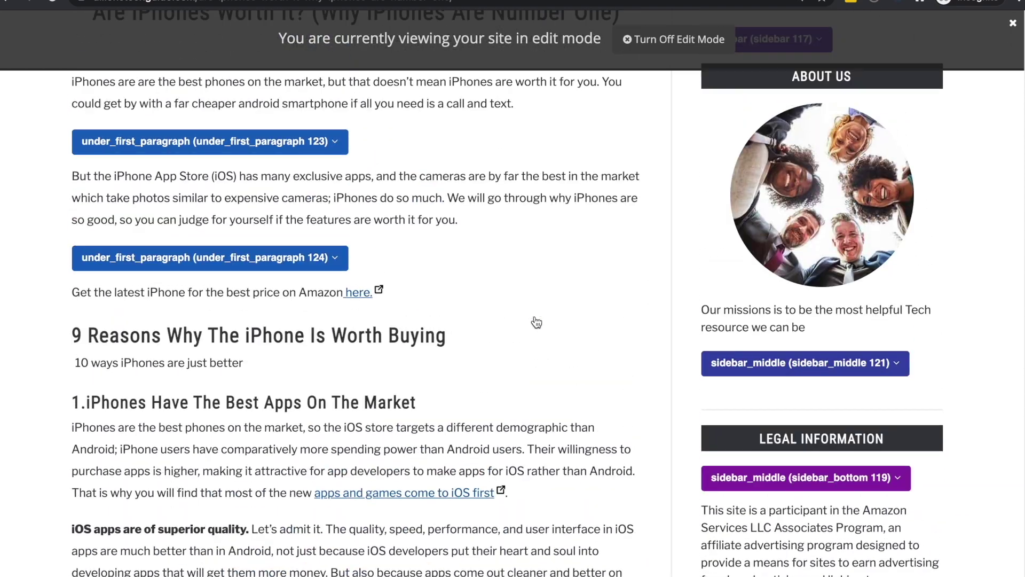
pyautogui.scroll(-2, 390, 412)
pyautogui.scroll(-3, 390, 413)
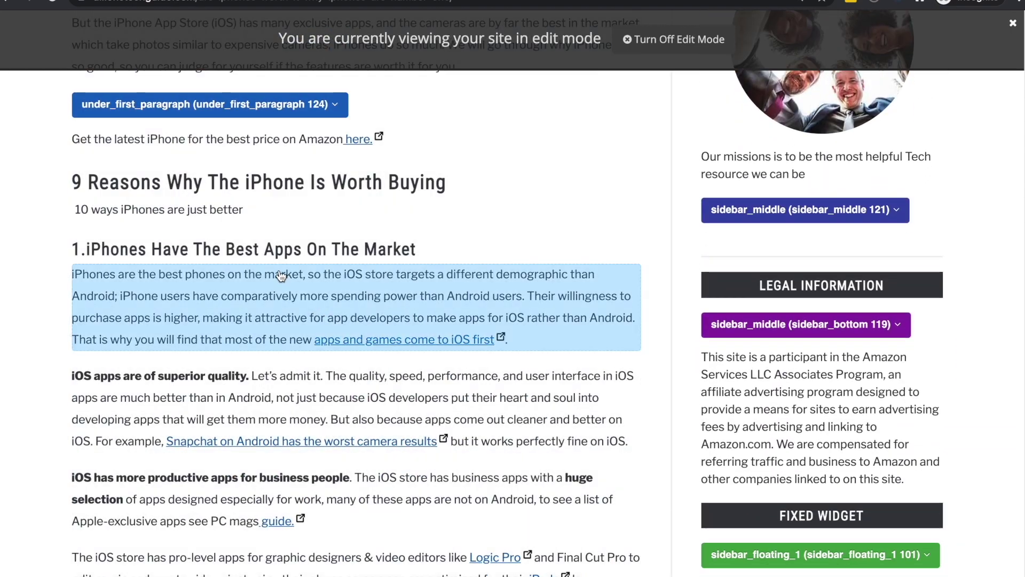
pyautogui.scroll(1, 313, 213)
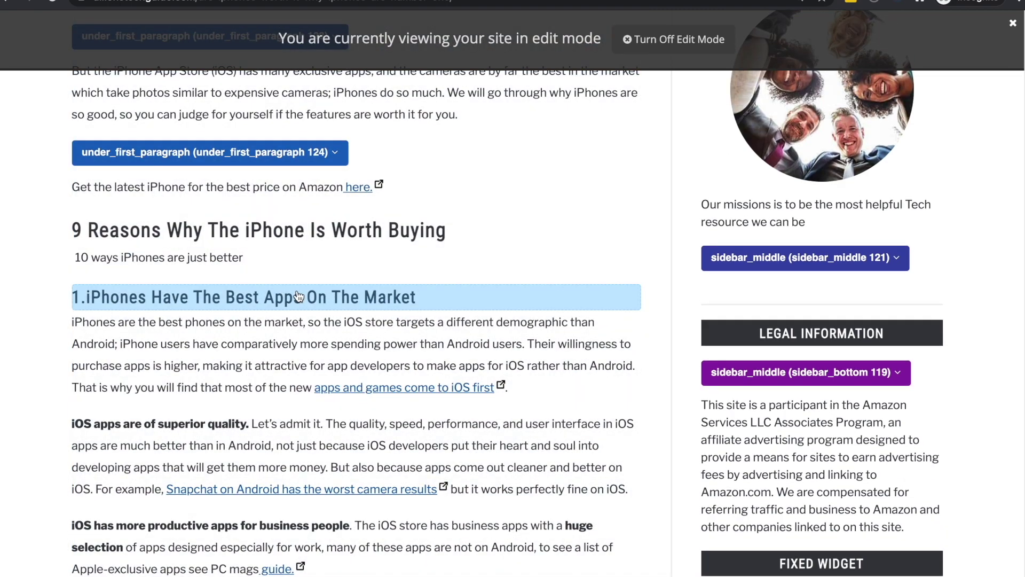
pyautogui.scroll(3, 296, 297)
pyautogui.scroll(-2, 295, 296)
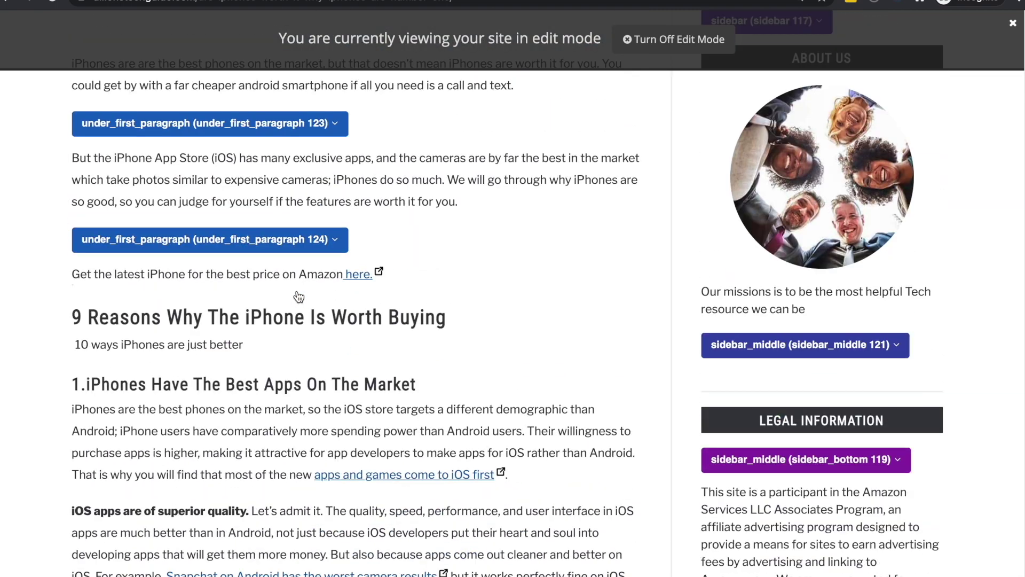
pyautogui.scroll(2, 295, 298)
pyautogui.scroll(-3, 320, 384)
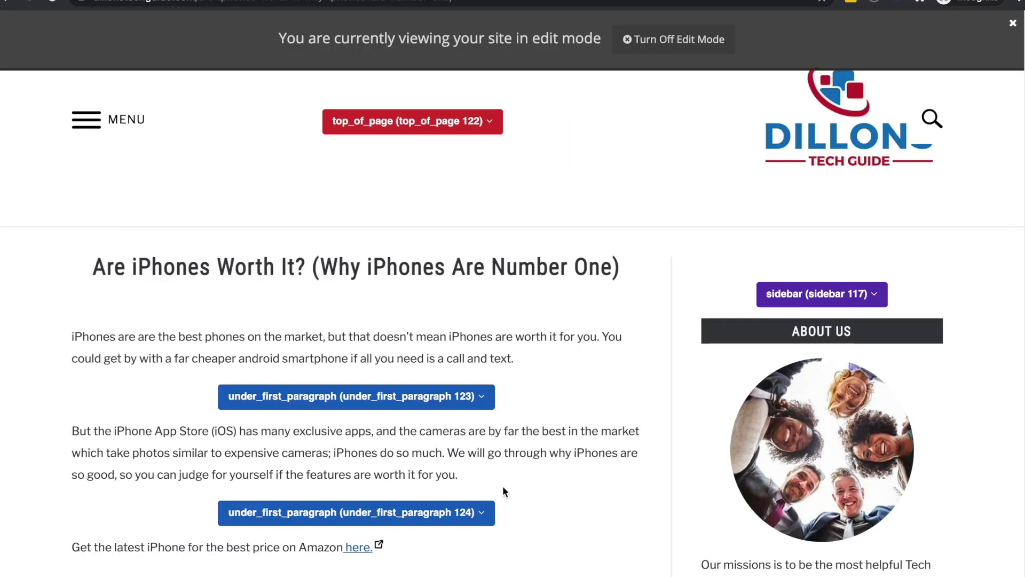
# Scroll down the article and mark a new ad spot above the 'Moreover' paragraph
pyautogui.scroll(-10, 502, 485)
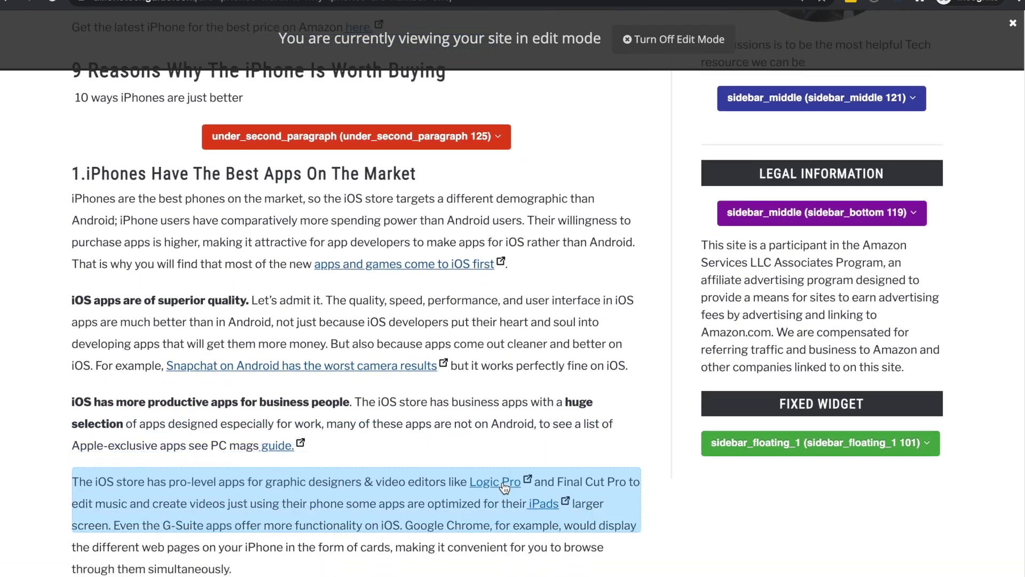
pyautogui.scroll(-2, 502, 485)
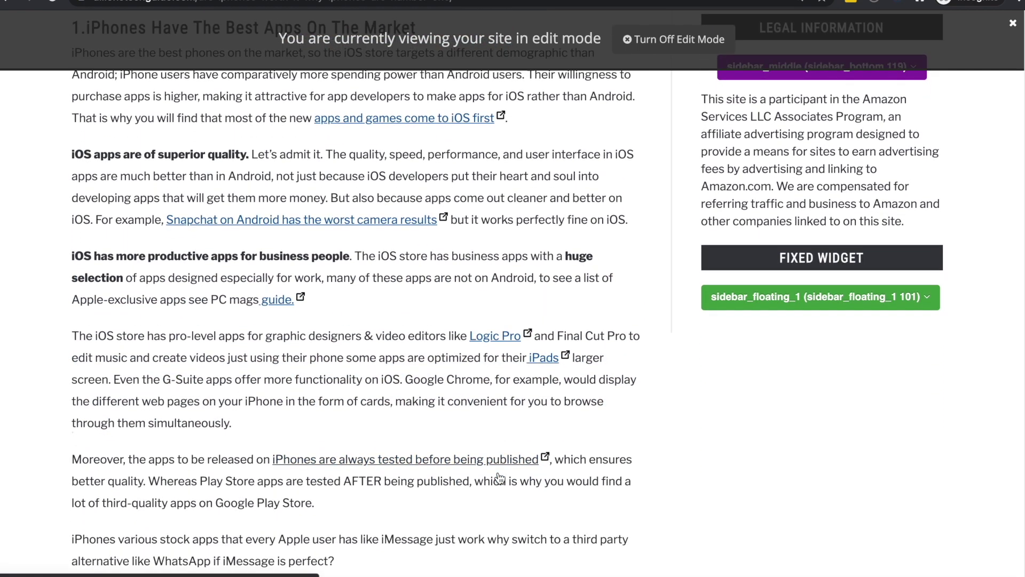
pyautogui.scroll(1, 499, 479)
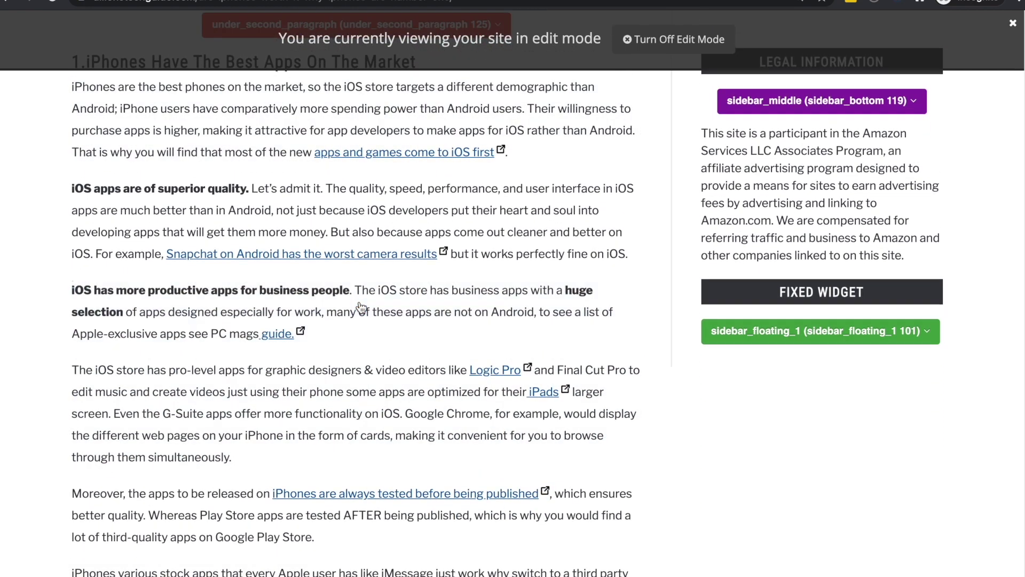
pyautogui.scroll(-1, 361, 307)
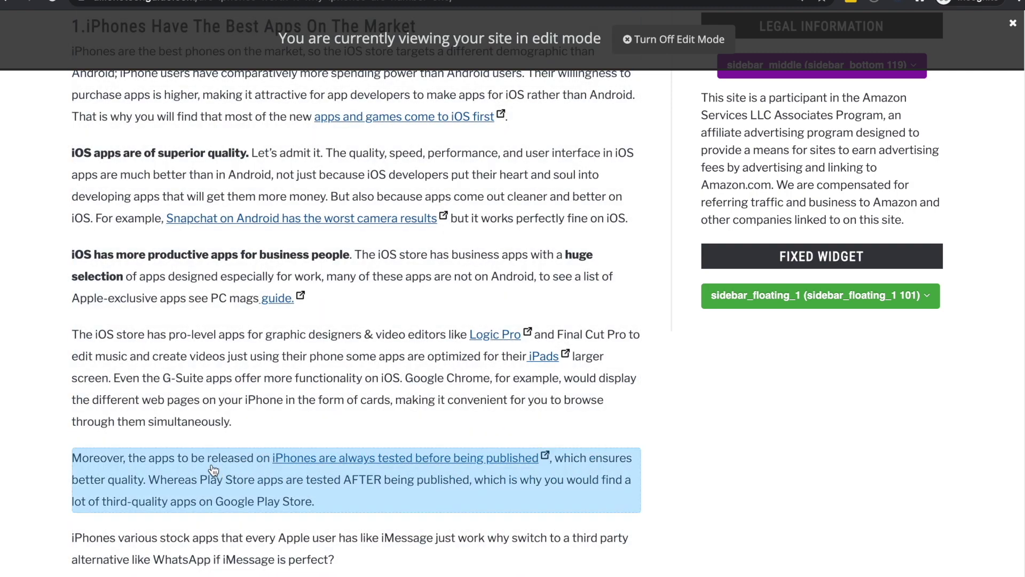
pyautogui.click(213, 469)
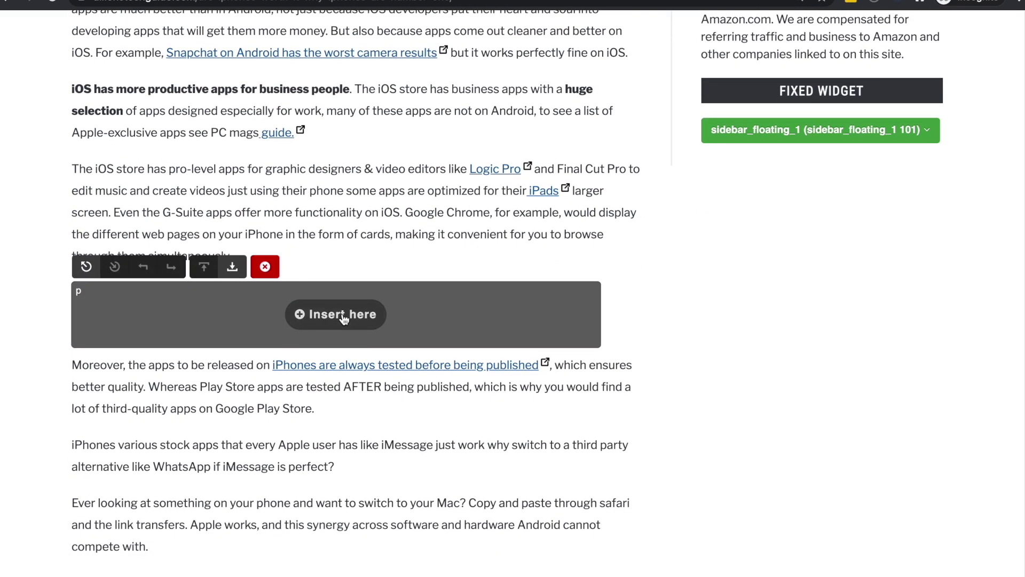
# Create a placeholder at the marked spot with page position In-Content 1 and save it
pyautogui.click(336, 313)
pyautogui.click(507, 145)
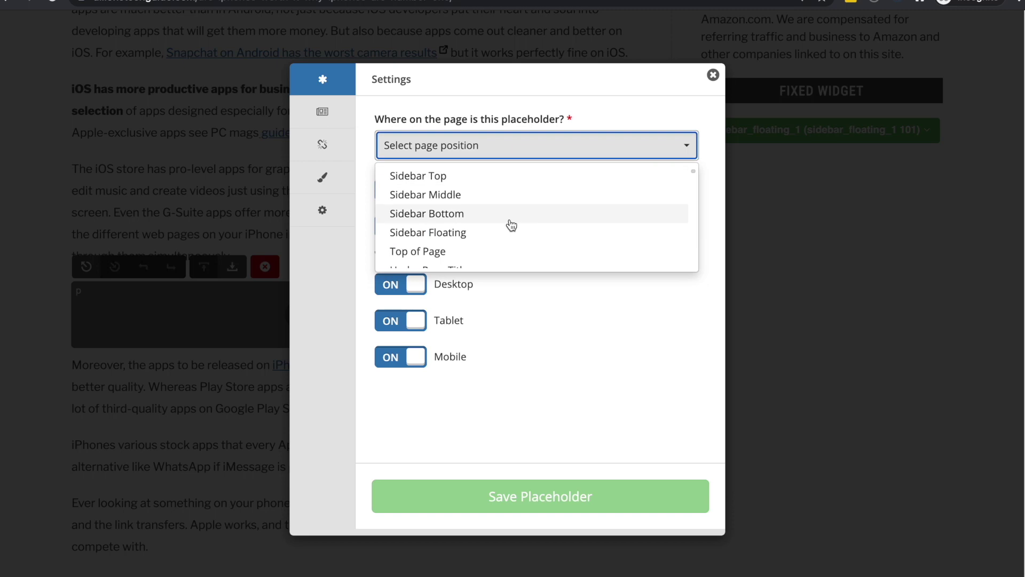
pyautogui.scroll(-3, 510, 223)
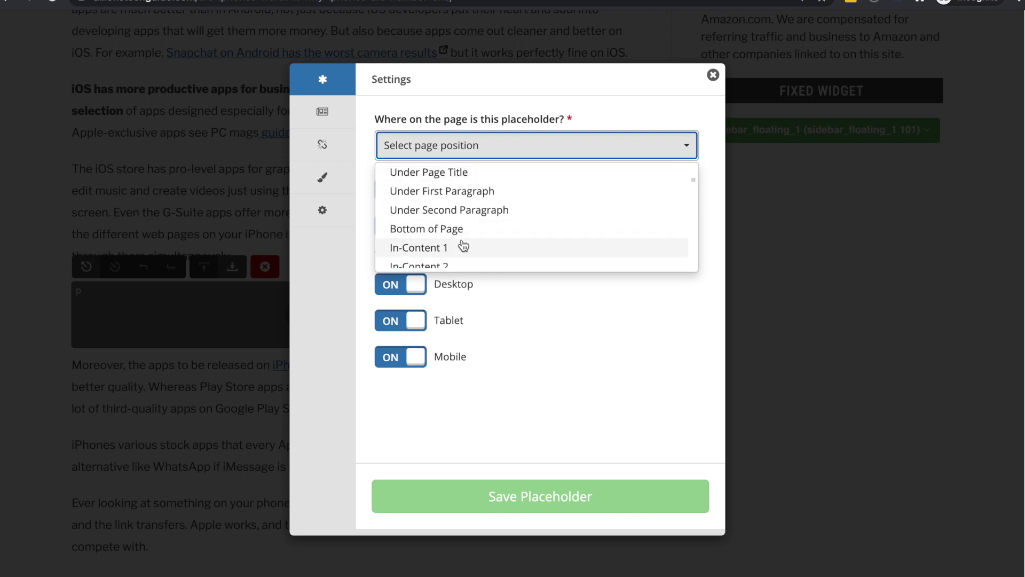
pyautogui.click(463, 247)
pyautogui.click(516, 480)
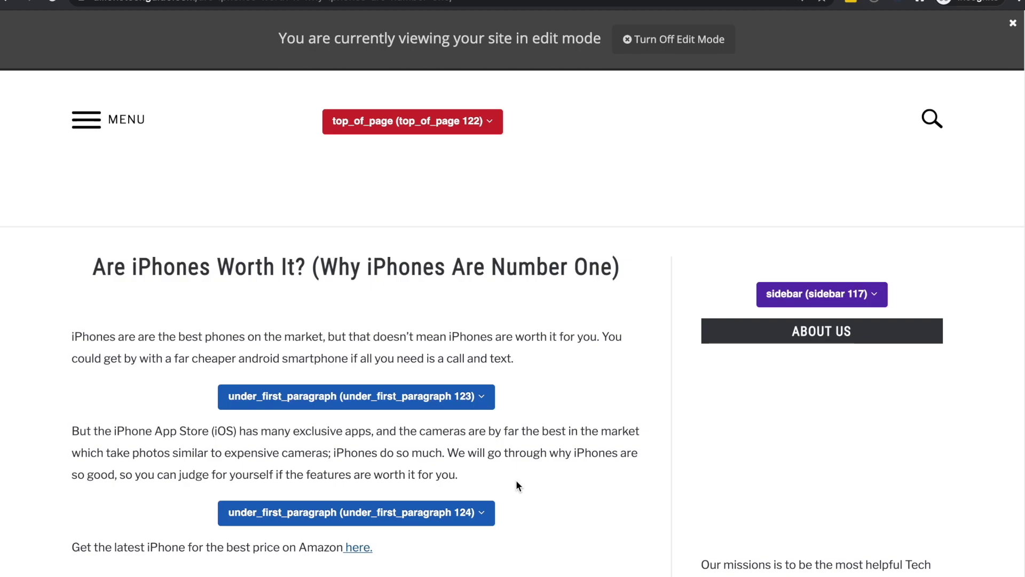
# Scroll down and review the In-Content 1 placeholder's options
pyautogui.scroll(-10, 516, 479)
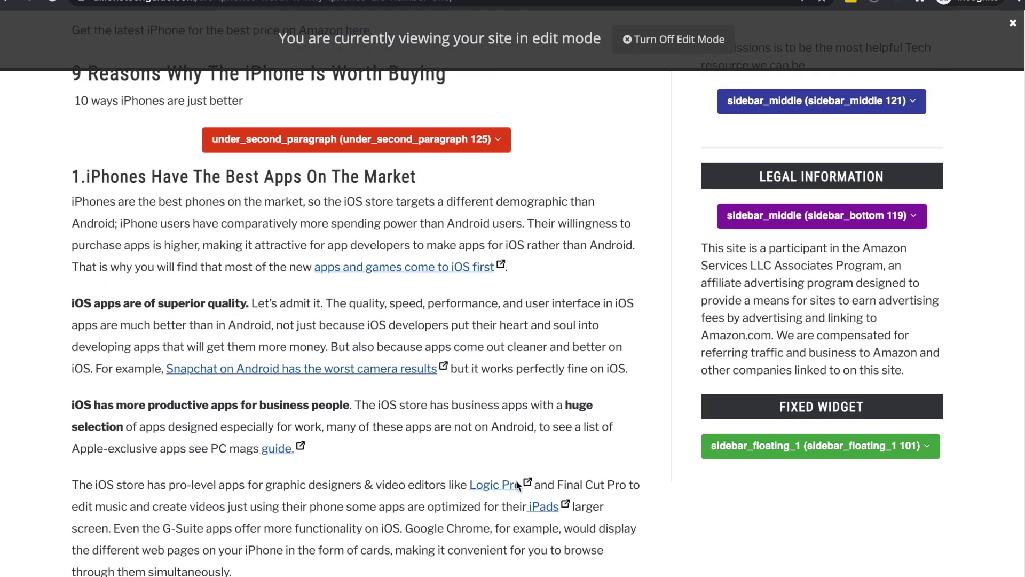
pyautogui.scroll(-3, 516, 480)
pyautogui.scroll(6, 480, 427)
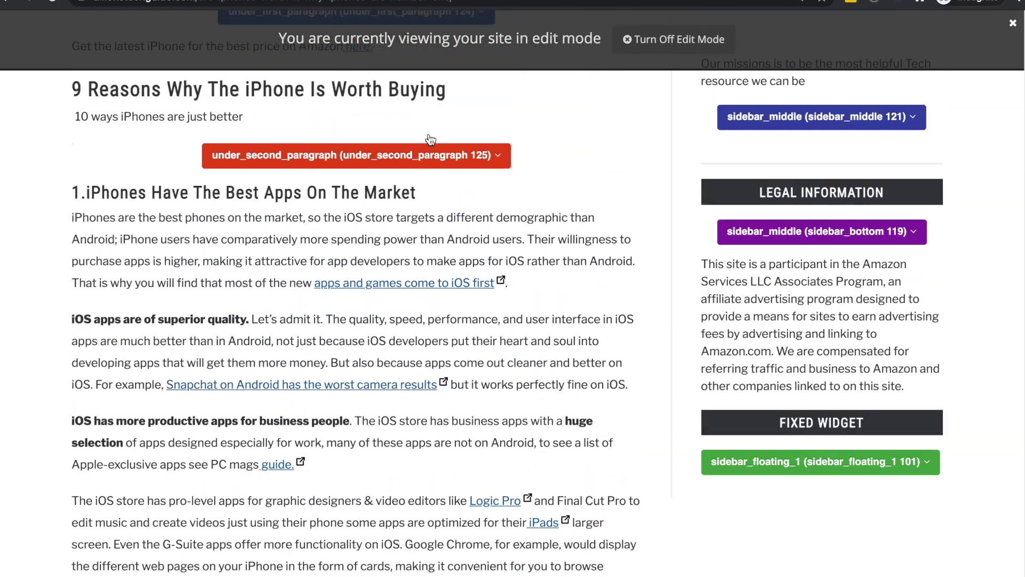
pyautogui.scroll(-5, 435, 365)
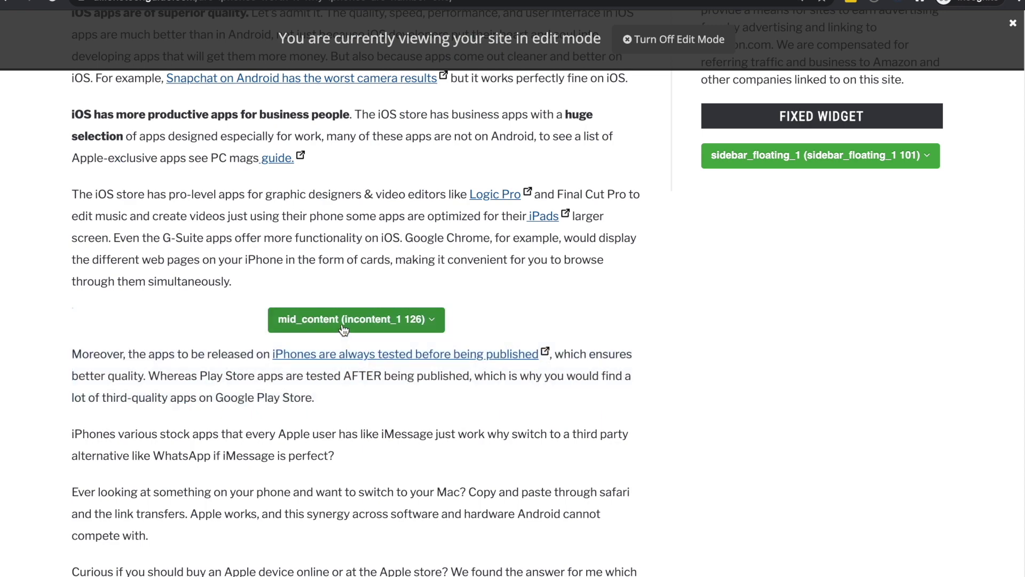
pyautogui.click(344, 330)
pyautogui.scroll(-5, 524, 219)
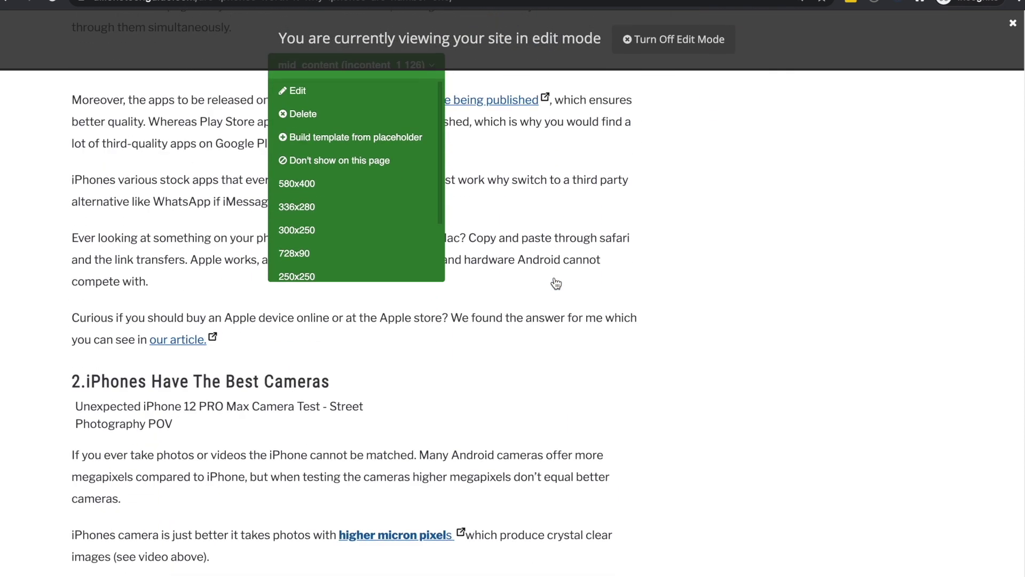
pyautogui.scroll(-3, 556, 283)
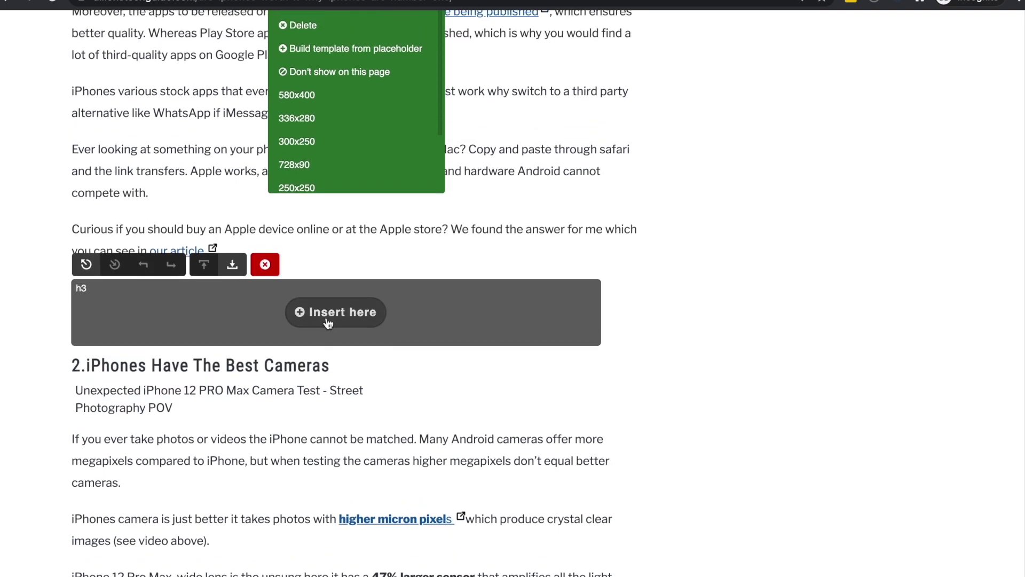
# Insert an In-Content 2 placeholder above the '2.iPhones Have The Best Cameras' heading and save it
pyautogui.click(345, 315)
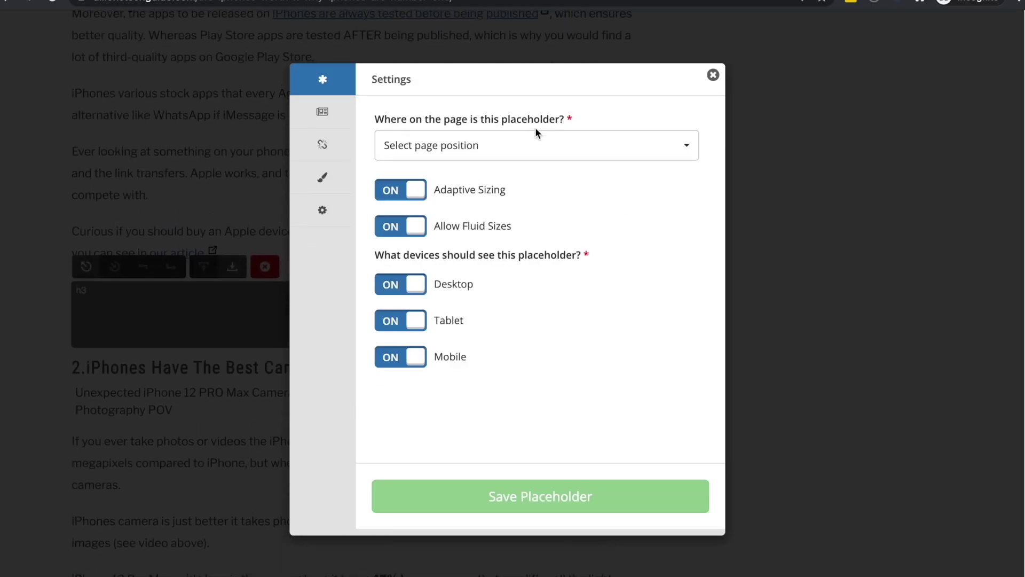
pyautogui.click(529, 140)
pyautogui.scroll(3, 501, 243)
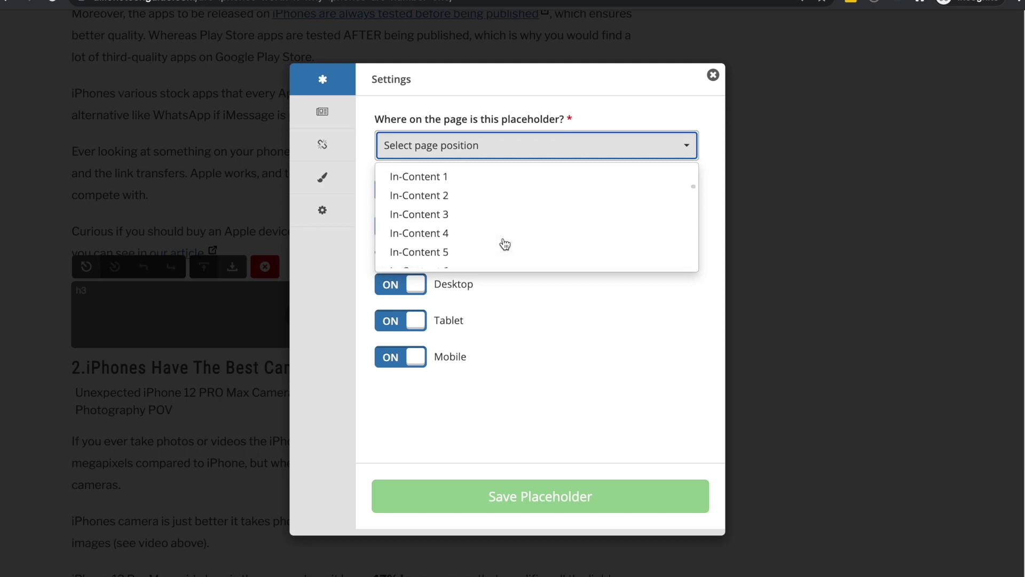
pyautogui.click(401, 194)
pyautogui.click(521, 500)
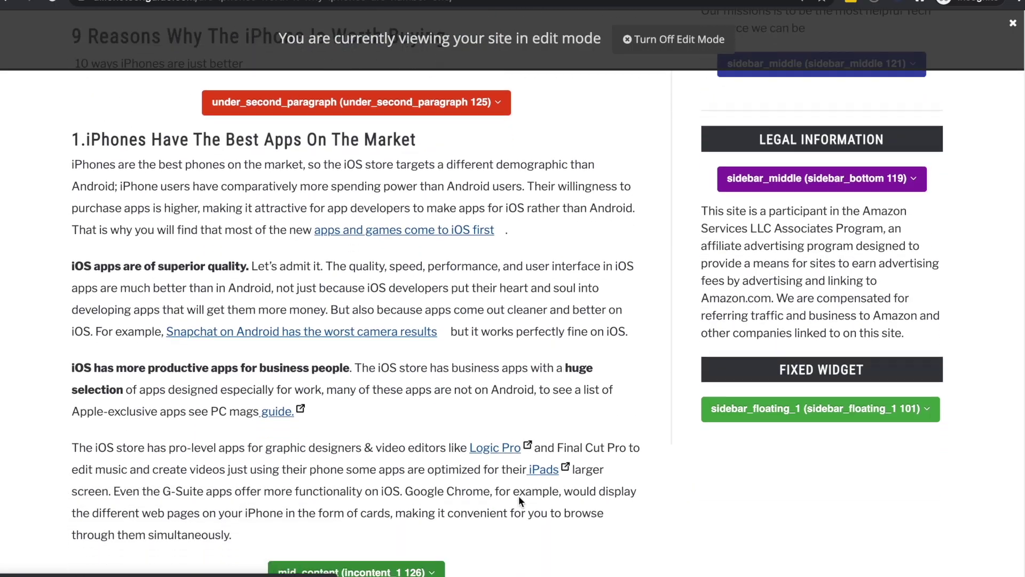
# Scroll further and mark a new ad spot above the replacement-phone paragraph
pyautogui.scroll(-9, 519, 497)
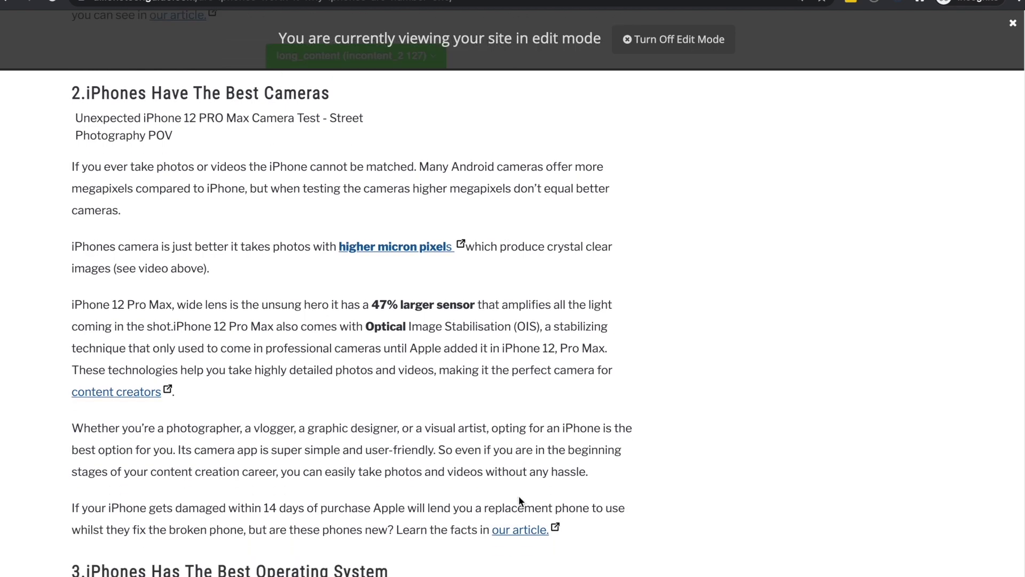
pyautogui.scroll(-1, 518, 496)
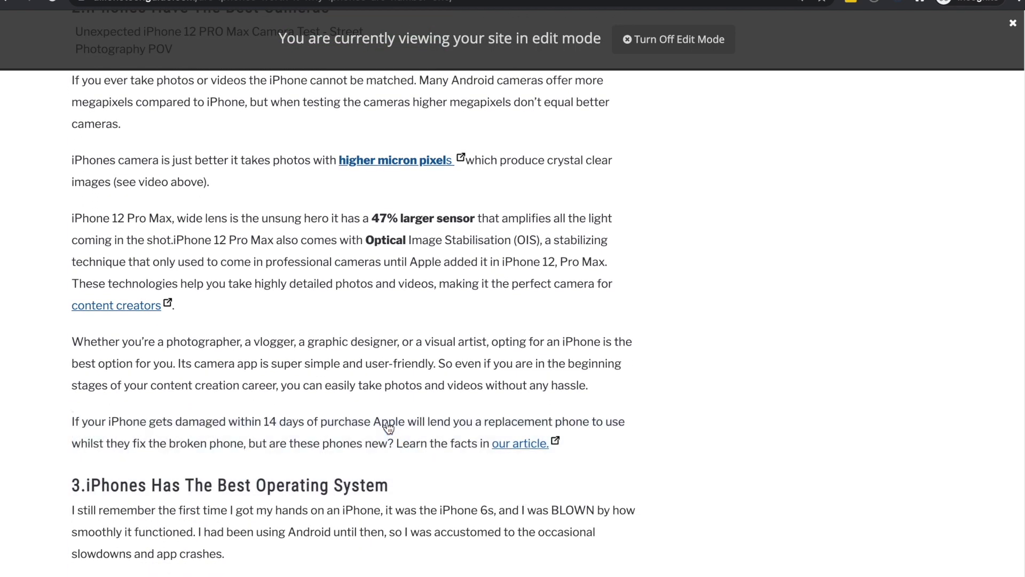
pyautogui.click(331, 425)
# Create a placeholder at the marked spot with the In-Content 3 position and save it
pyautogui.click(304, 318)
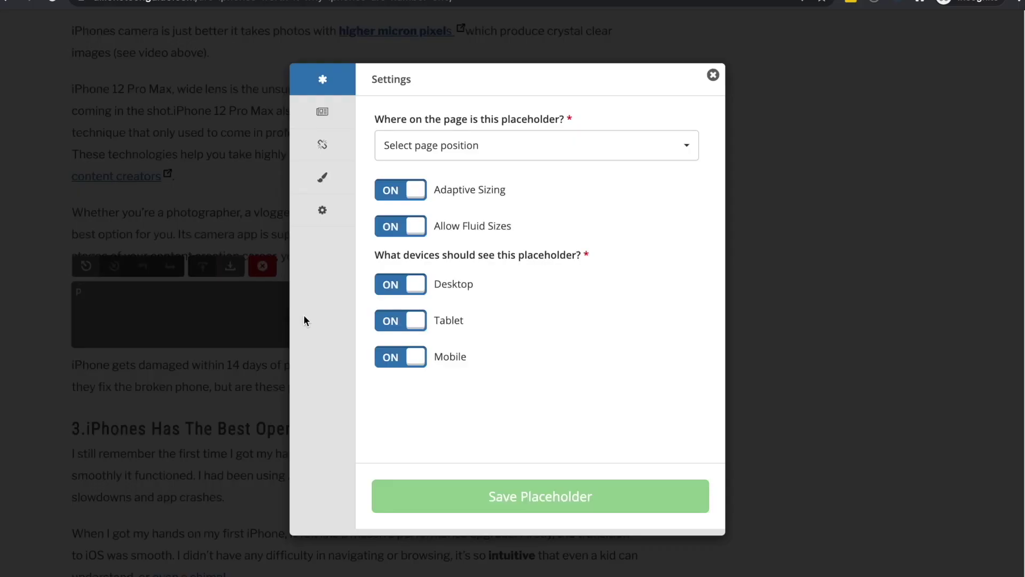
pyautogui.click(489, 159)
pyautogui.scroll(-2, 470, 240)
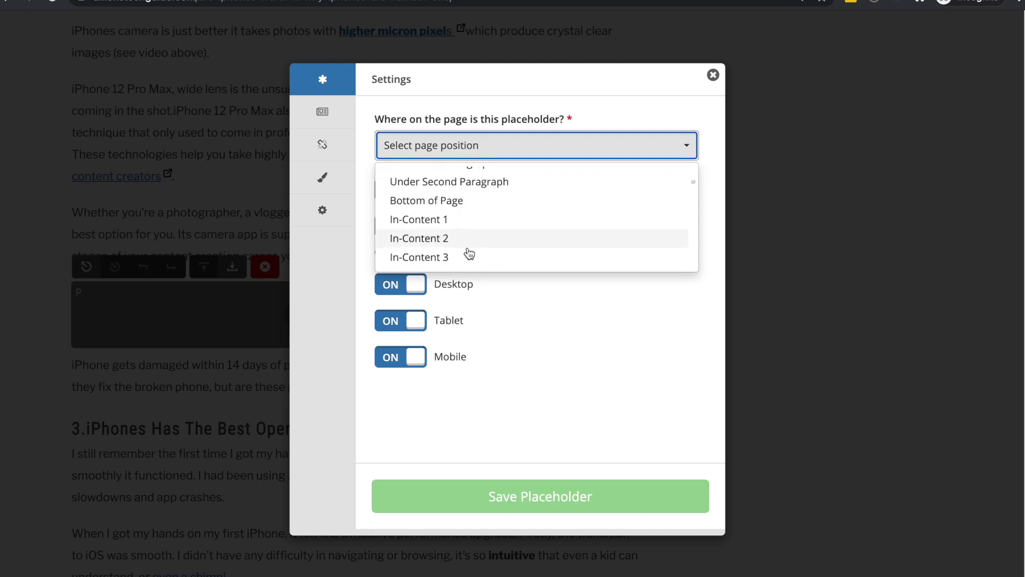
pyautogui.scroll(-1, 469, 253)
pyautogui.click(440, 200)
pyautogui.click(528, 487)
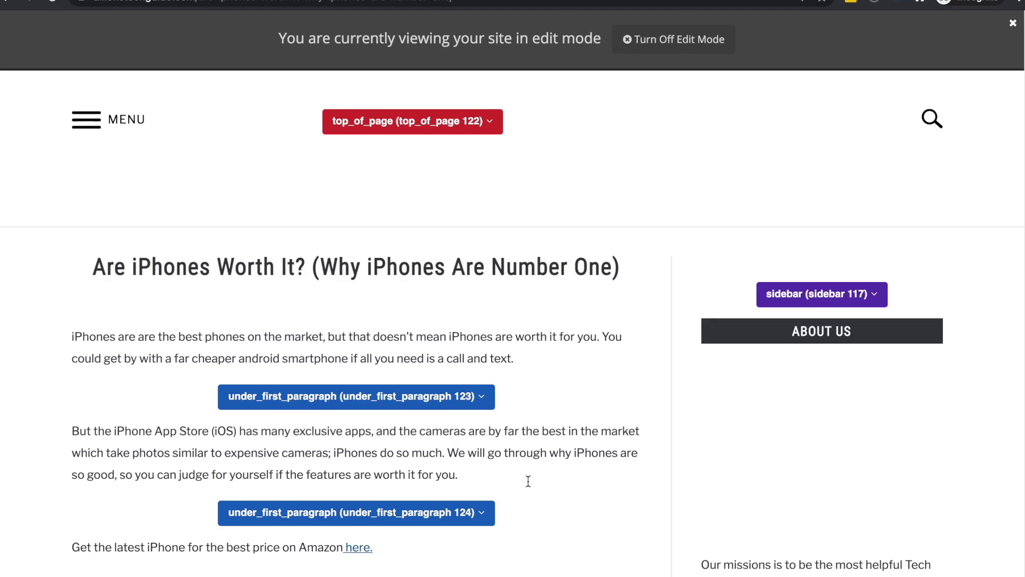
pyautogui.scroll(-10, 528, 481)
# Insert and save an In-Content 4 placeholder above the '4.iPhones Are Key In The Apple Ecosystem' heading
pyautogui.scroll(-15, 528, 481)
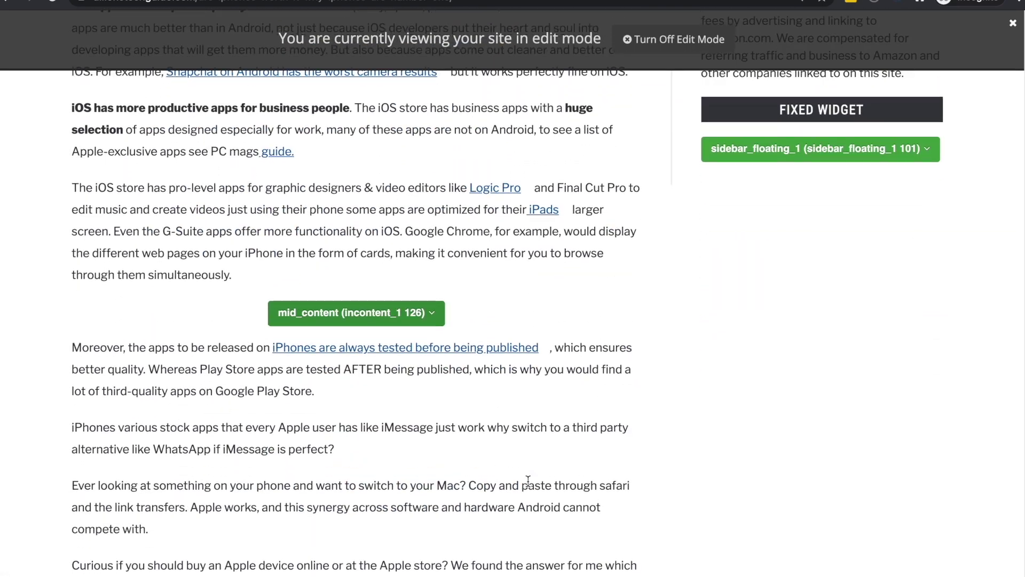
pyautogui.scroll(-7, 528, 481)
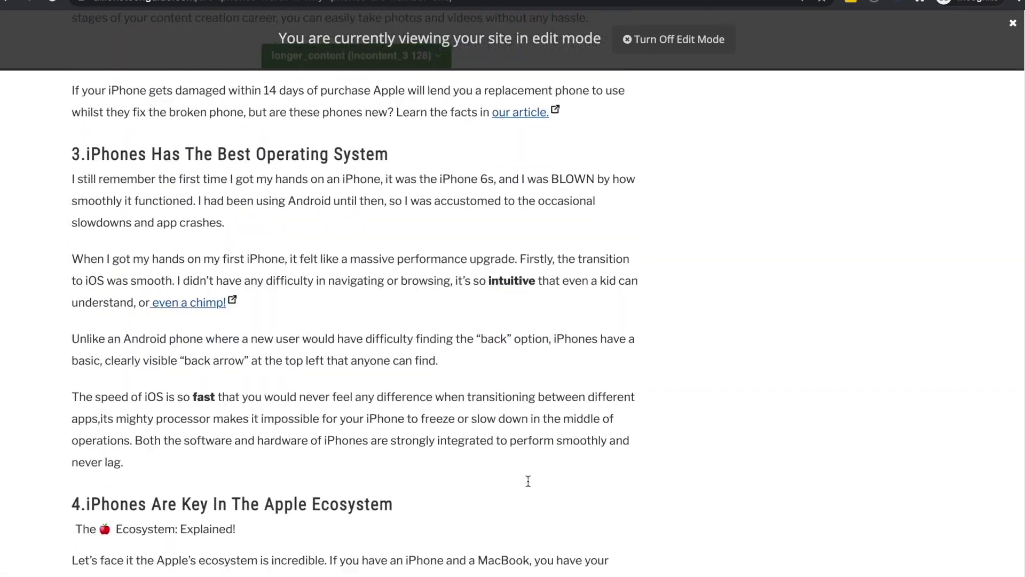
pyautogui.click(331, 359)
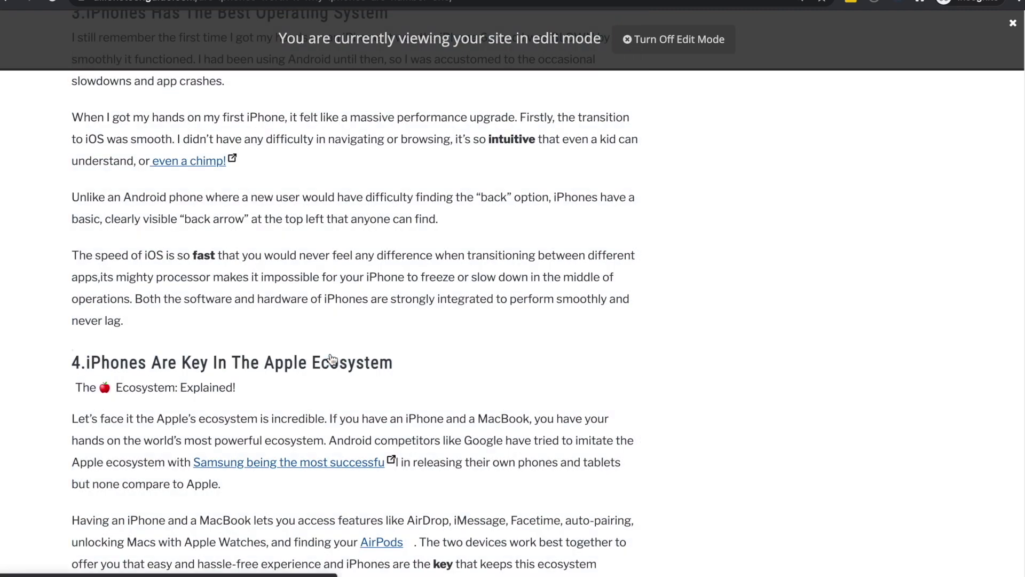
pyautogui.click(355, 312)
pyautogui.click(521, 143)
pyautogui.scroll(-4, 515, 224)
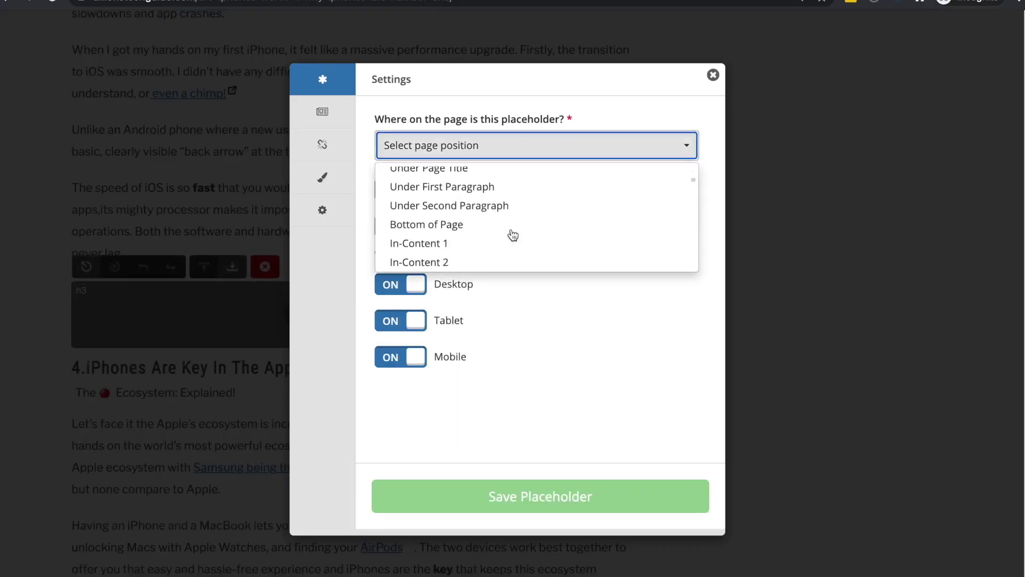
pyautogui.click(513, 202)
pyautogui.click(542, 483)
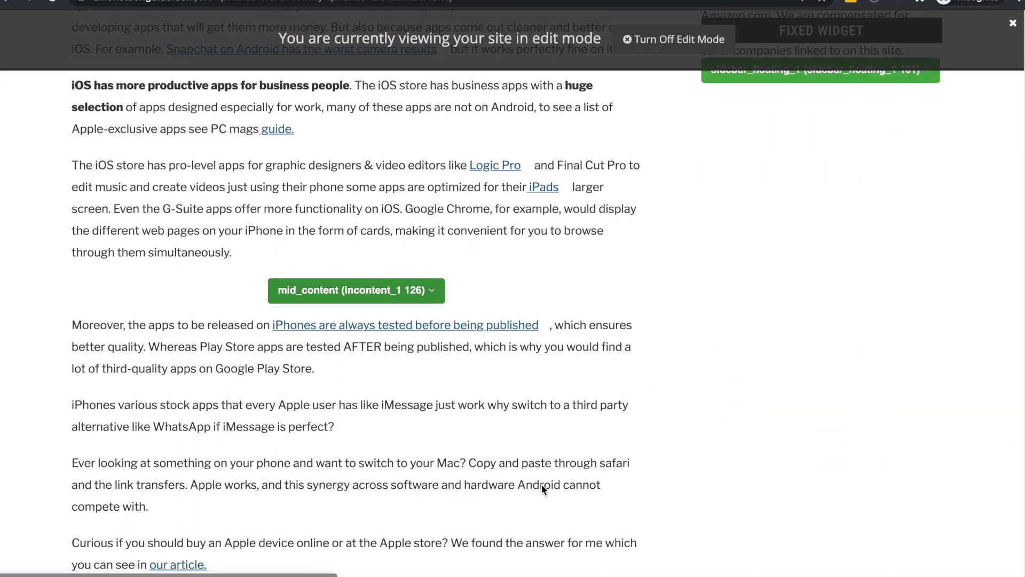
# Insert and save an In-Content 5 placeholder above the '5.iPhones Are More Secure Than Androids' heading
pyautogui.scroll(-15, 542, 483)
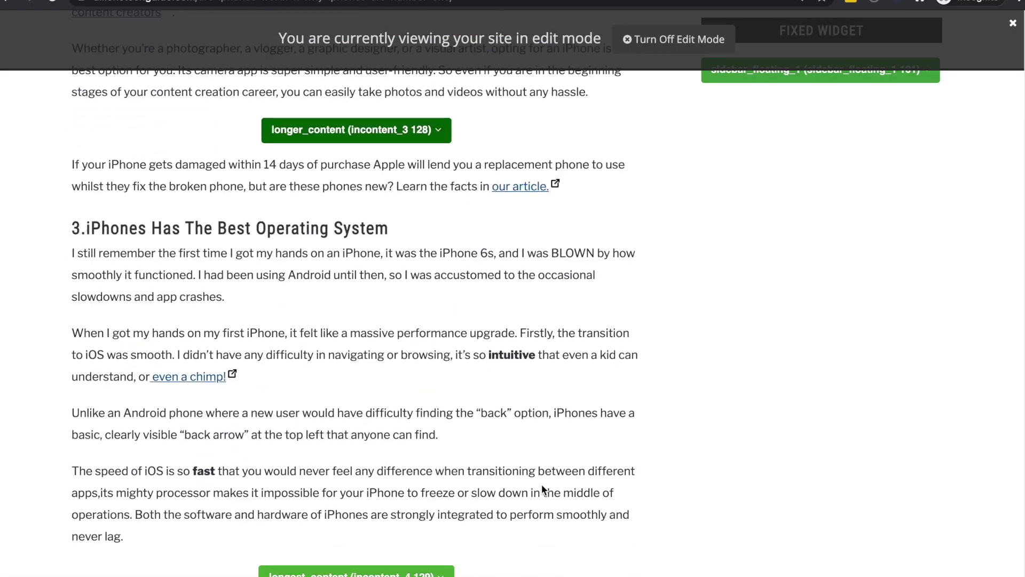
pyautogui.scroll(-7, 541, 484)
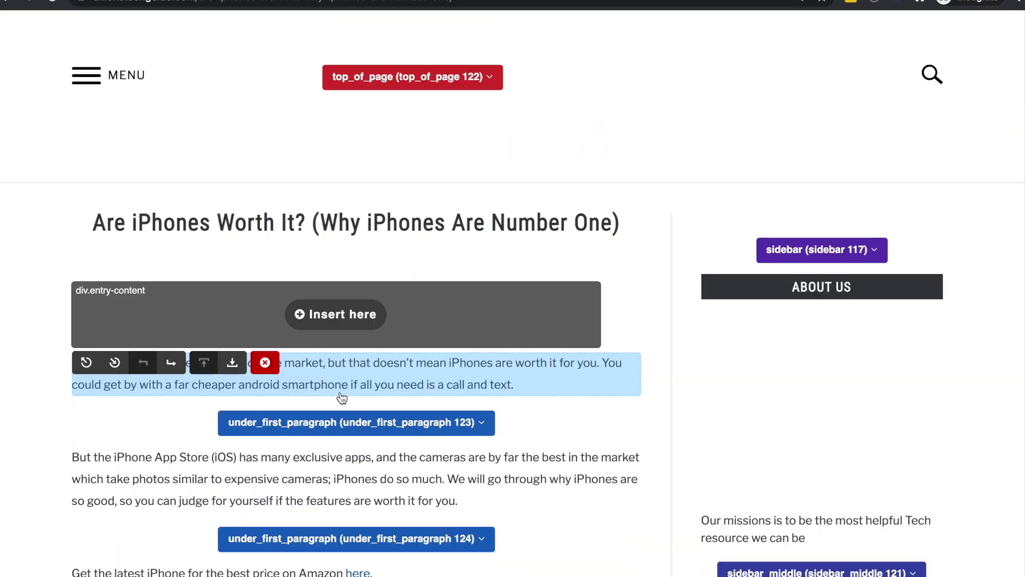
pyautogui.scroll(-20, 341, 397)
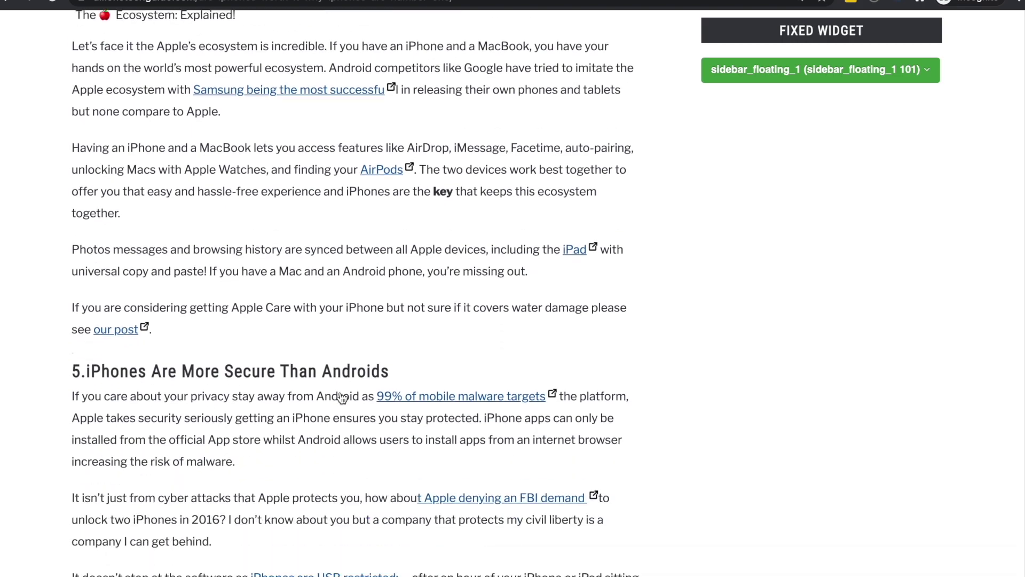
pyautogui.scroll(2, 342, 397)
pyautogui.scroll(-1, 355, 416)
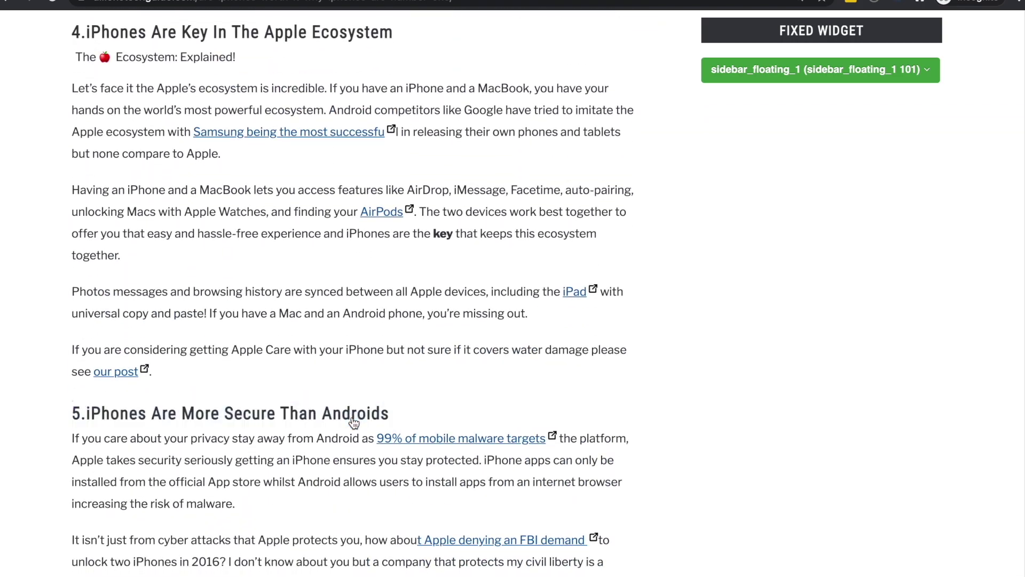
pyautogui.click(355, 413)
pyautogui.click(347, 319)
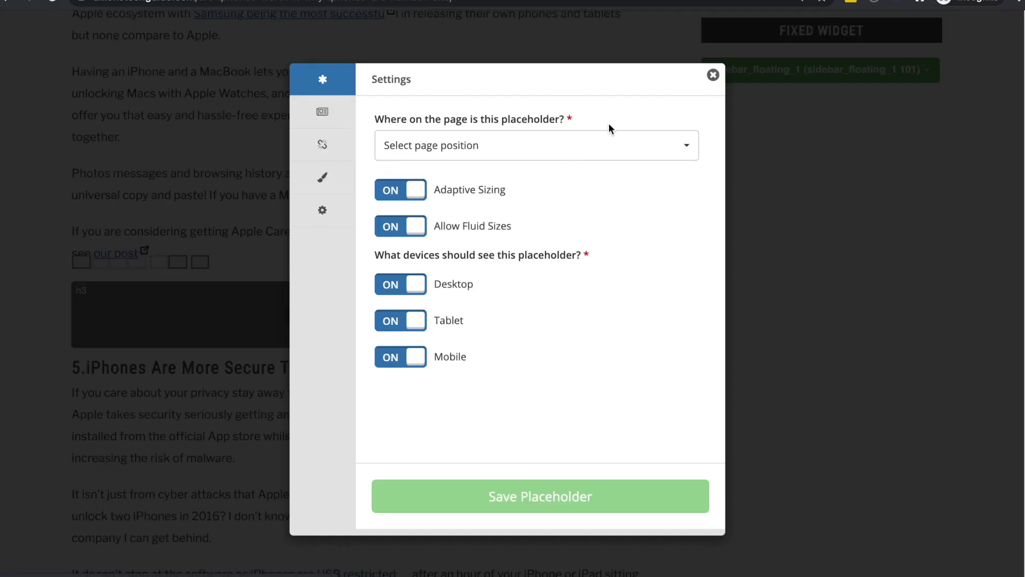
pyautogui.click(566, 134)
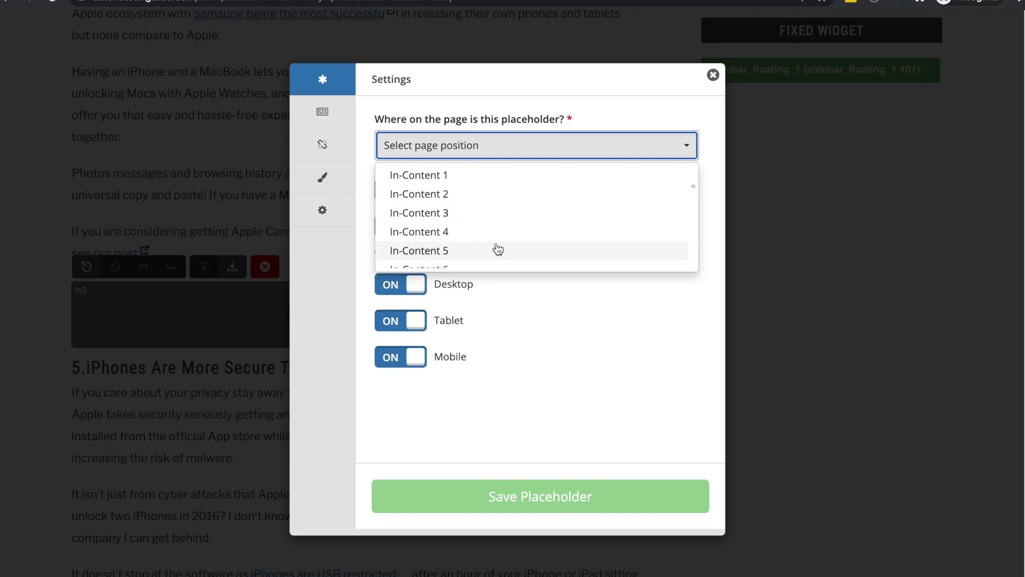
pyautogui.click(498, 250)
pyautogui.click(479, 496)
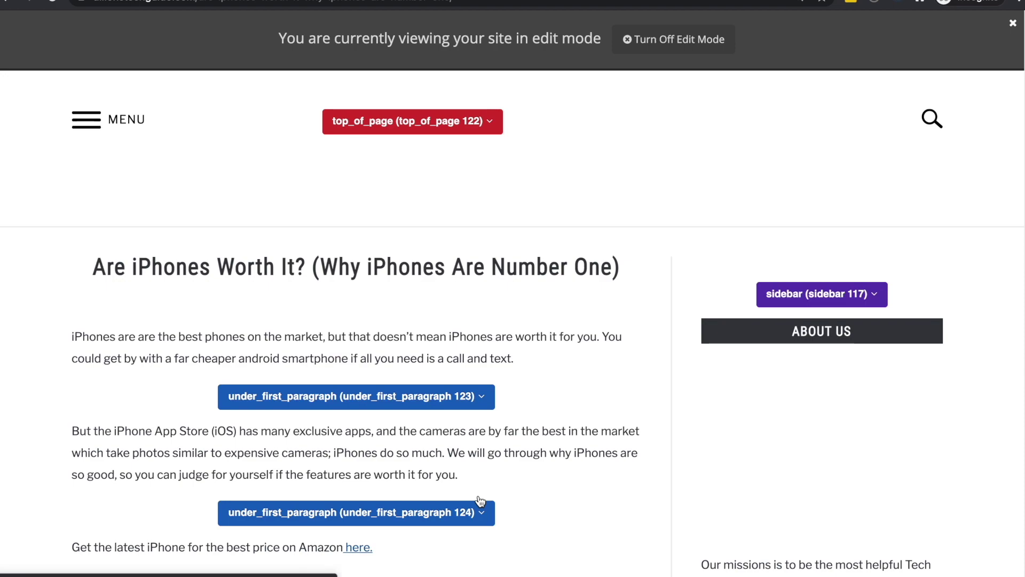
# Insert and save an In-Content 6 placeholder above the 'Androids Are Less Secure Than iPhones' heading
pyautogui.scroll(-20, 480, 500)
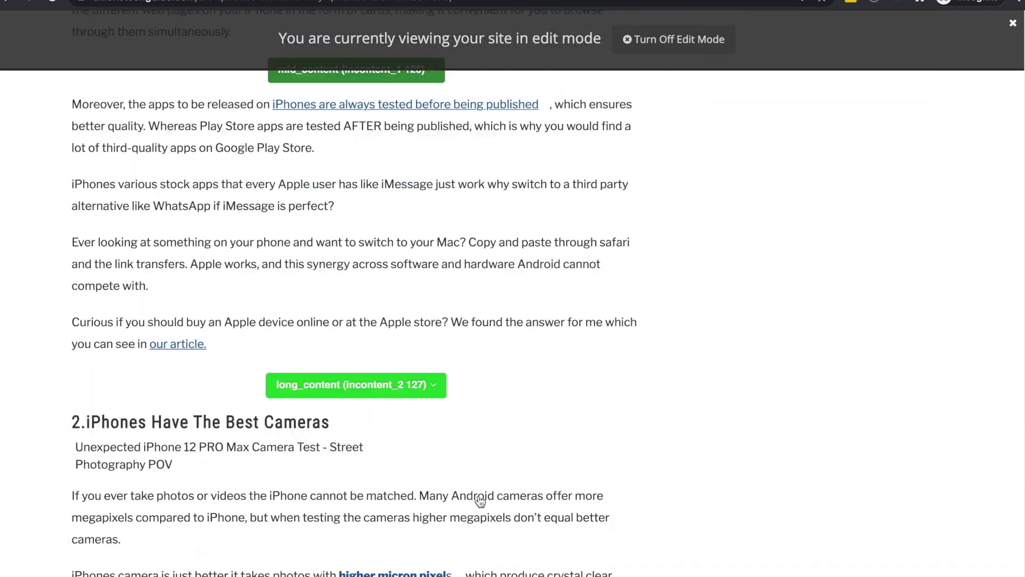
pyautogui.scroll(-20, 480, 500)
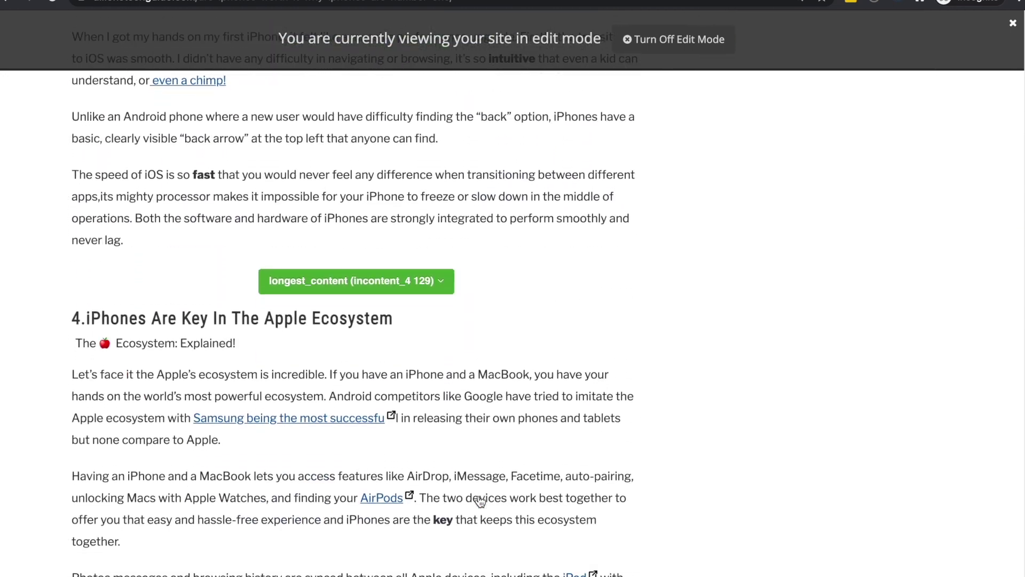
pyautogui.scroll(-20, 480, 500)
pyautogui.scroll(-4, 480, 500)
pyautogui.click(357, 450)
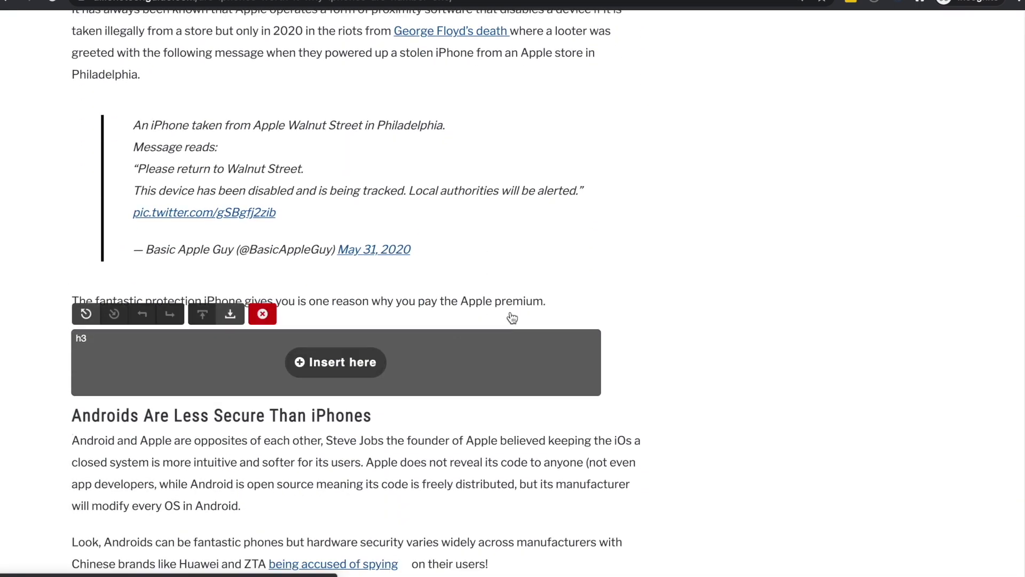
pyautogui.click(354, 314)
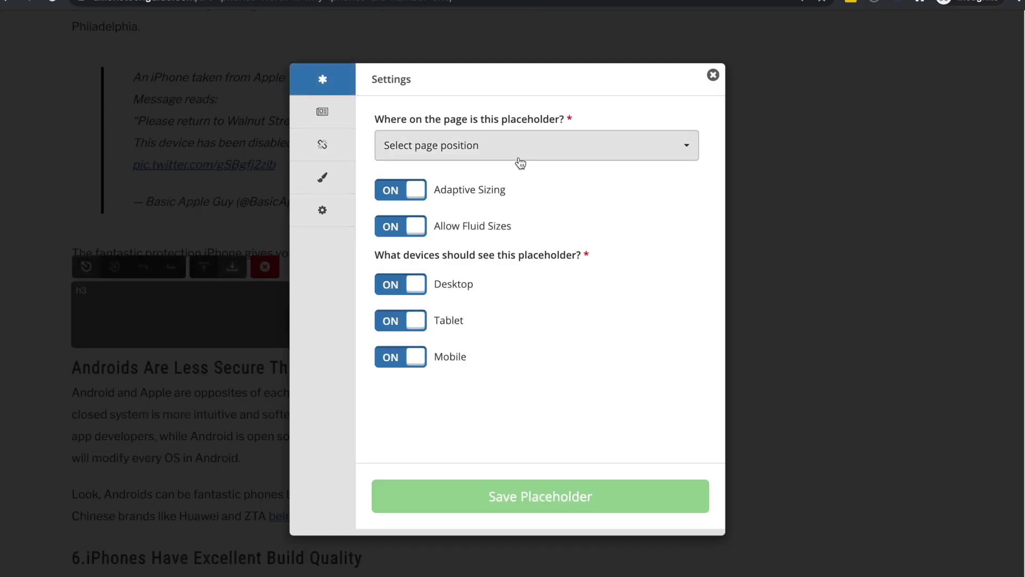
pyautogui.click(517, 155)
pyautogui.scroll(-2, 499, 209)
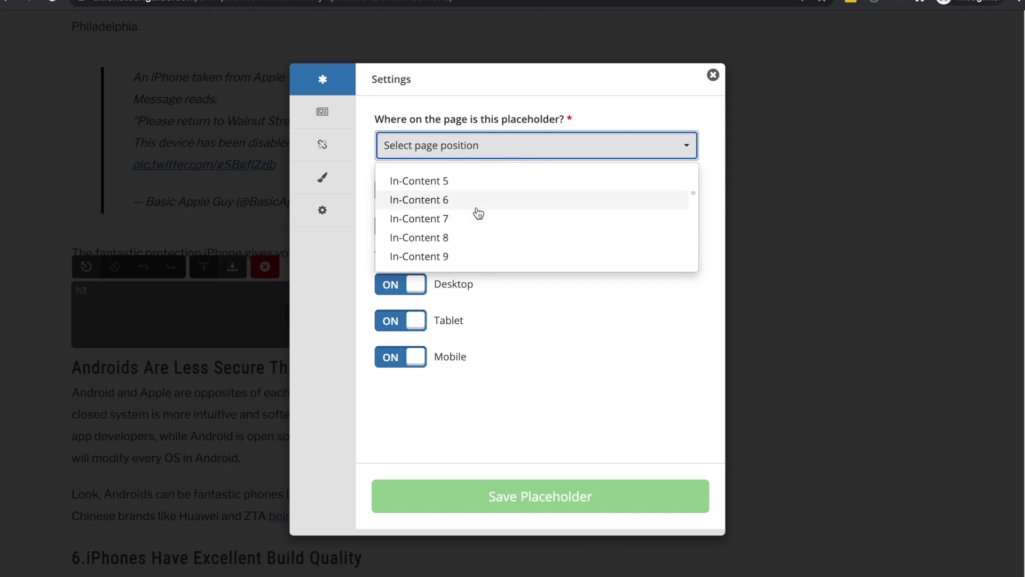
pyautogui.click(475, 204)
pyautogui.click(519, 502)
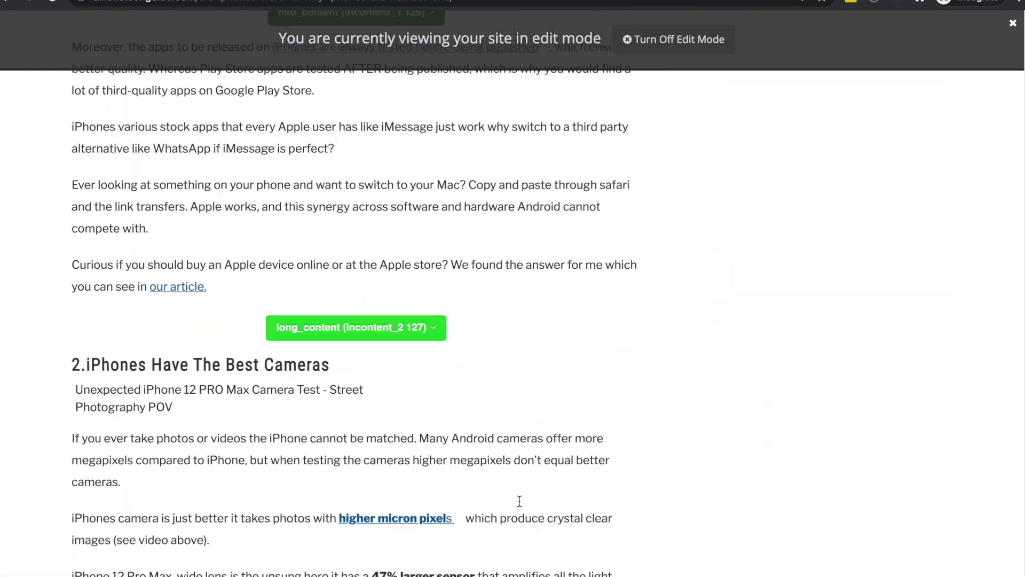
pyautogui.scroll(-20, 519, 500)
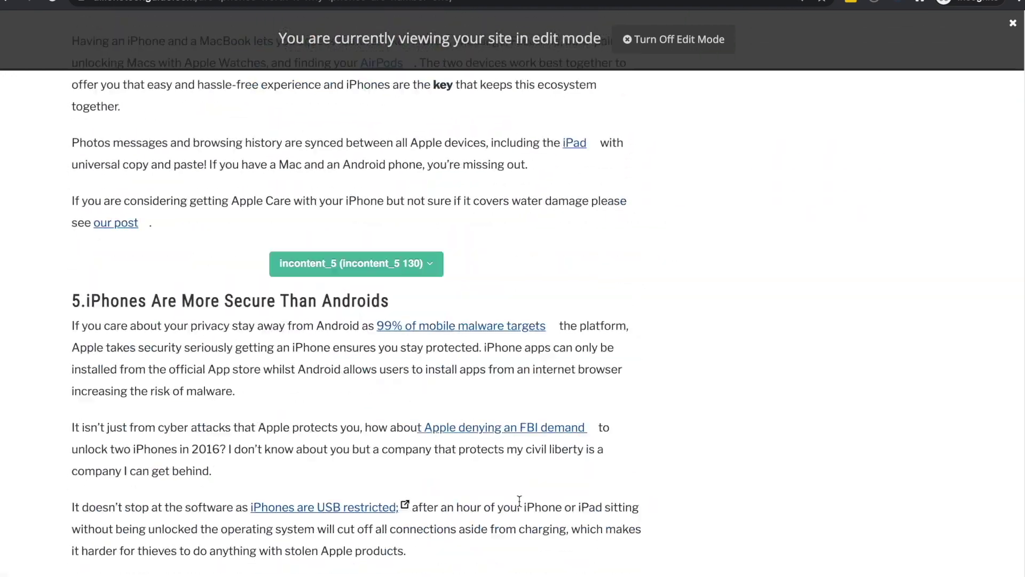
pyautogui.scroll(-20, 519, 500)
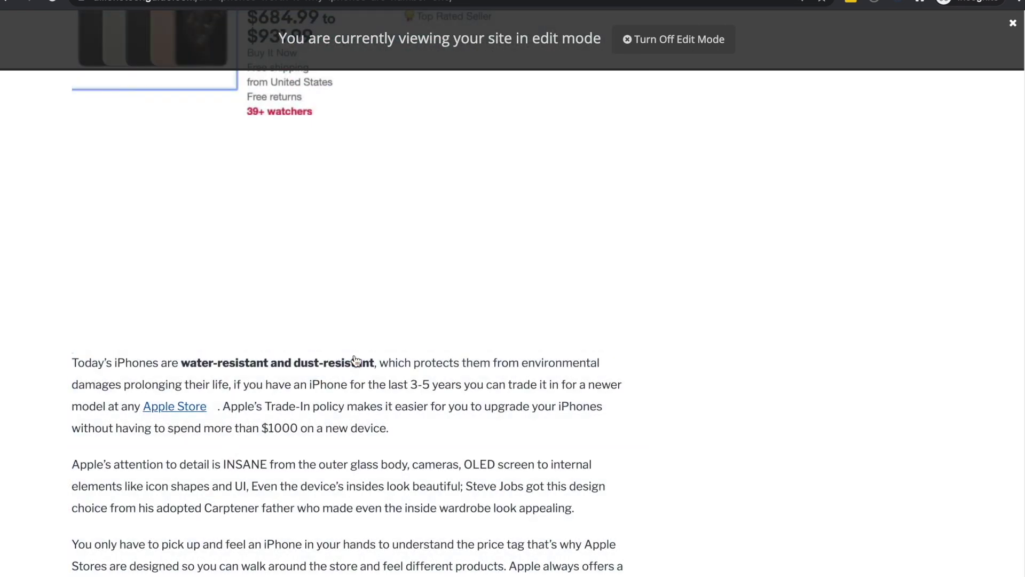
# Insert and save an In-Content 7 placeholder above the 'Today's iPhones are water-resistant' paragraph
pyautogui.click(336, 362)
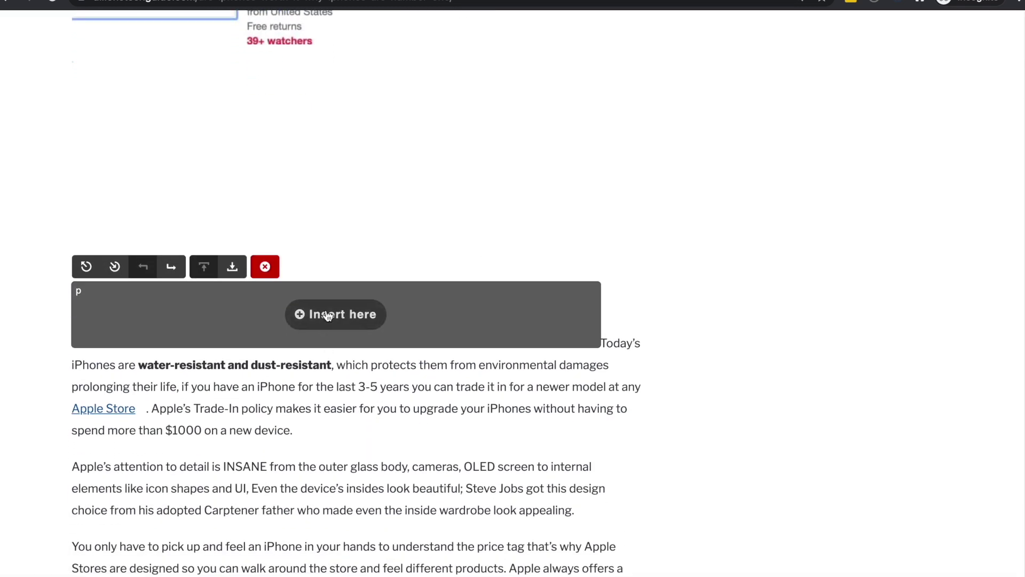
pyautogui.click(327, 316)
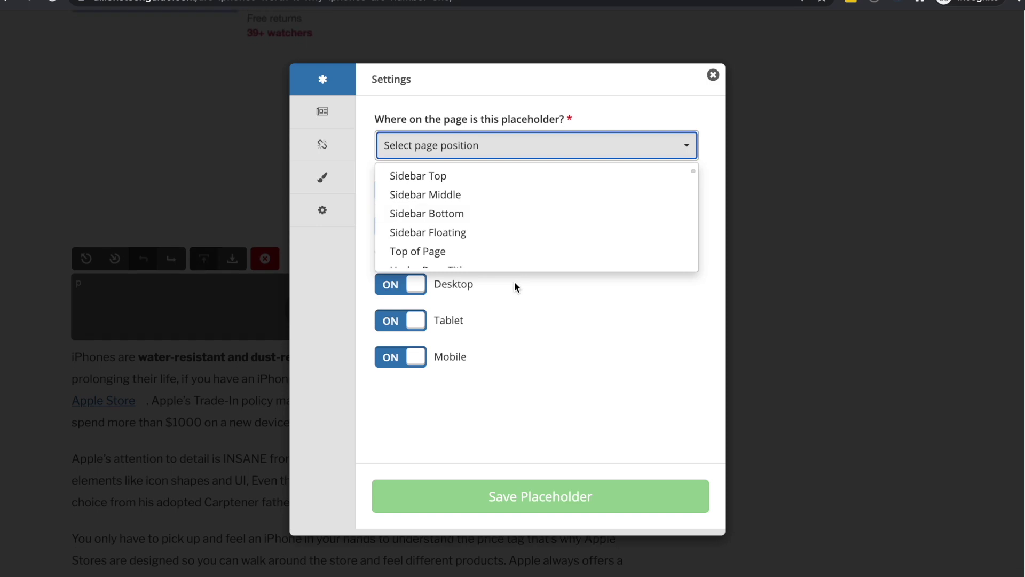
pyautogui.scroll(-5, 470, 241)
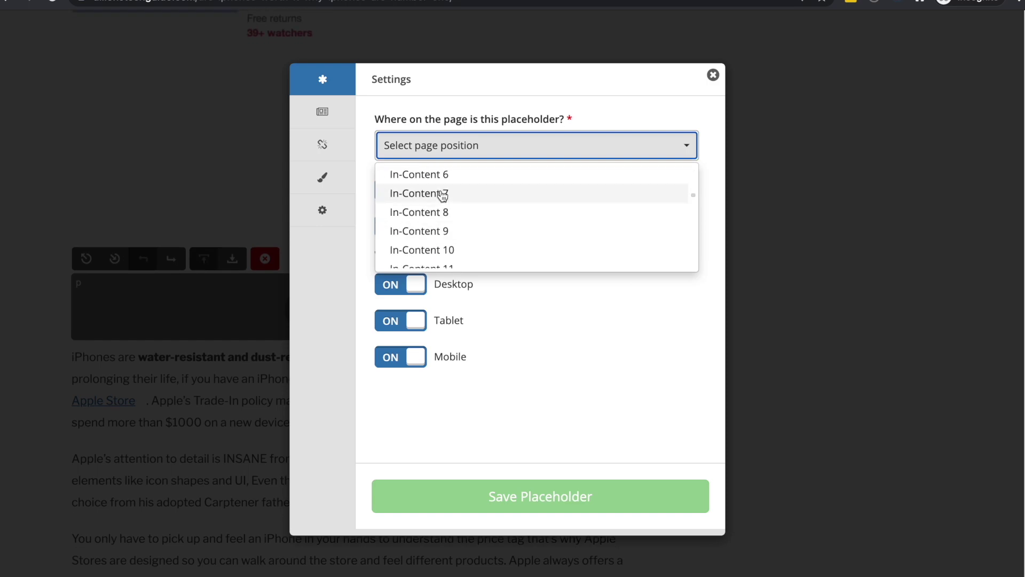
pyautogui.click(442, 195)
pyautogui.click(498, 491)
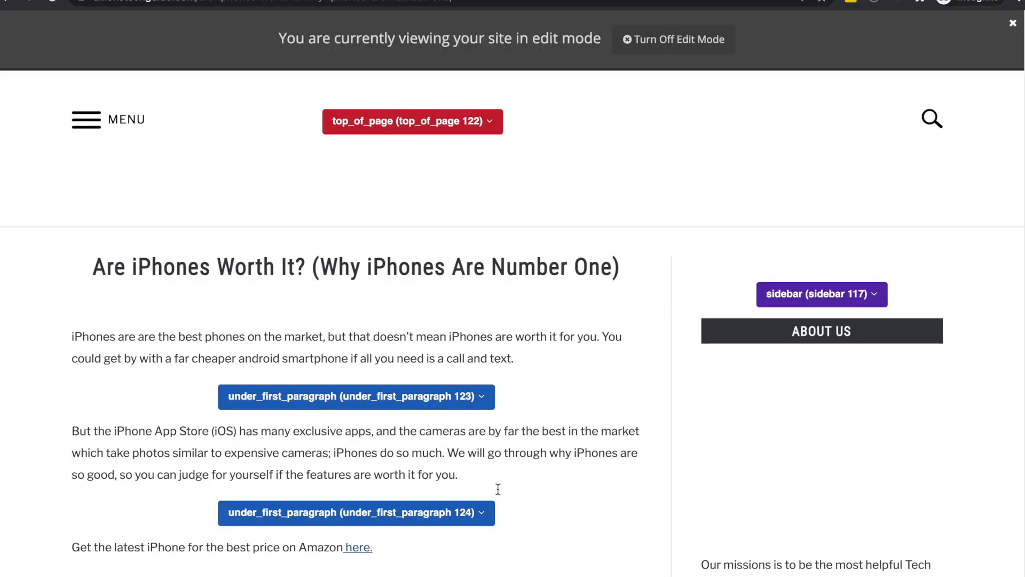
# Insert and save an In-Content 8 placeholder above the '7.iPhones Have Excellent Support' heading
pyautogui.scroll(-15, 498, 489)
pyautogui.scroll(-20, 499, 495)
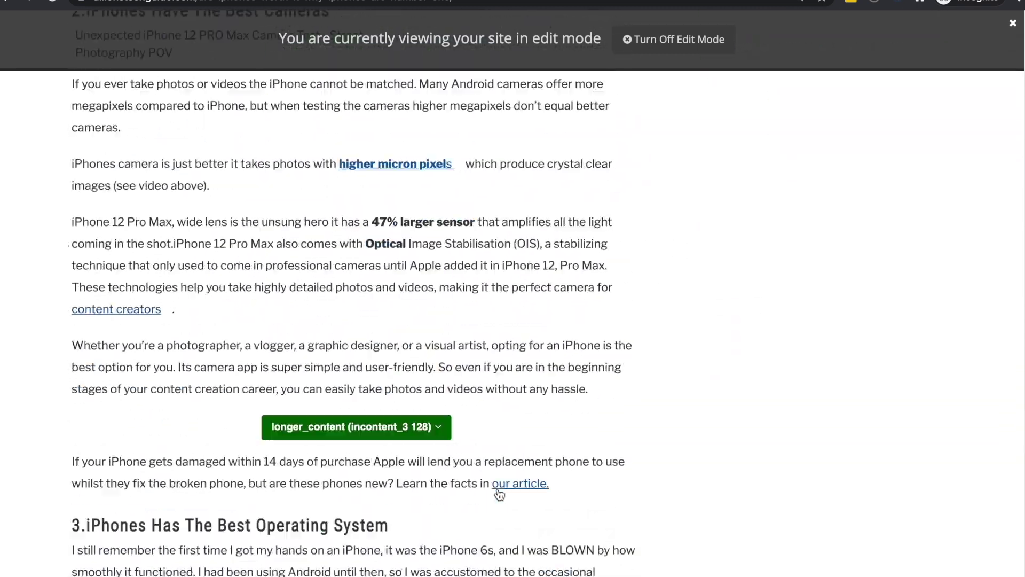
pyautogui.scroll(-20, 499, 471)
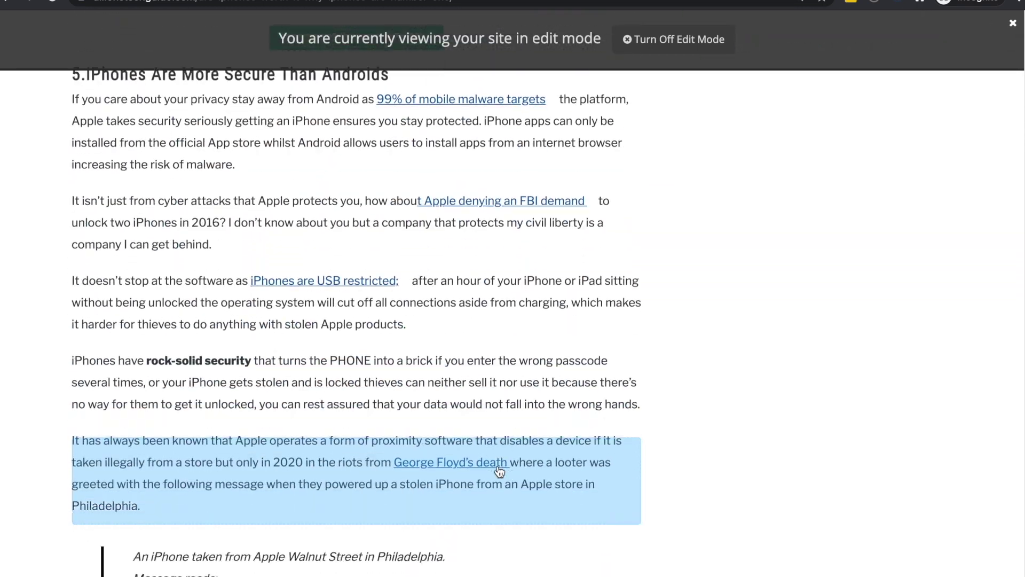
pyautogui.scroll(-20, 499, 471)
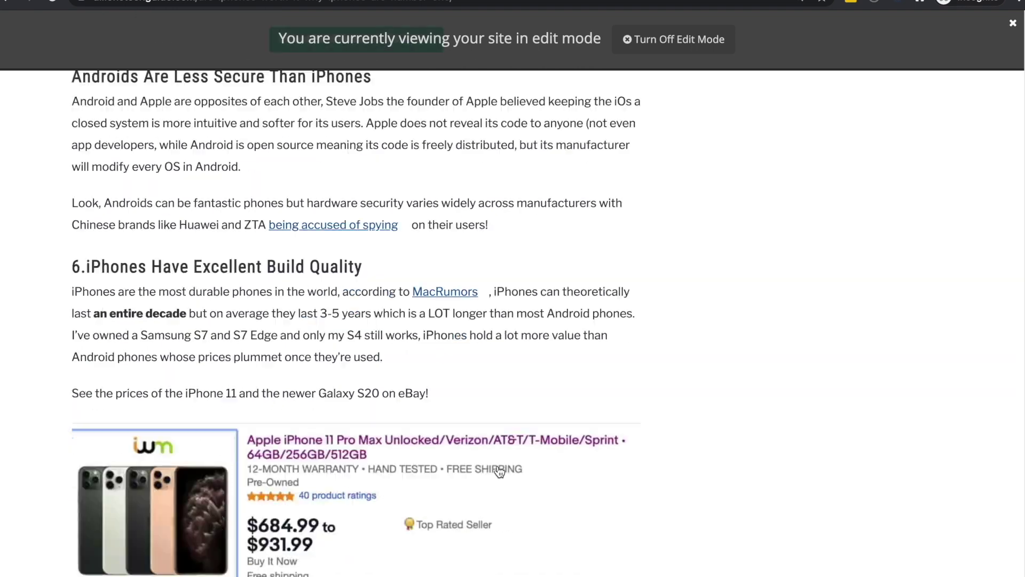
pyautogui.scroll(-10, 499, 471)
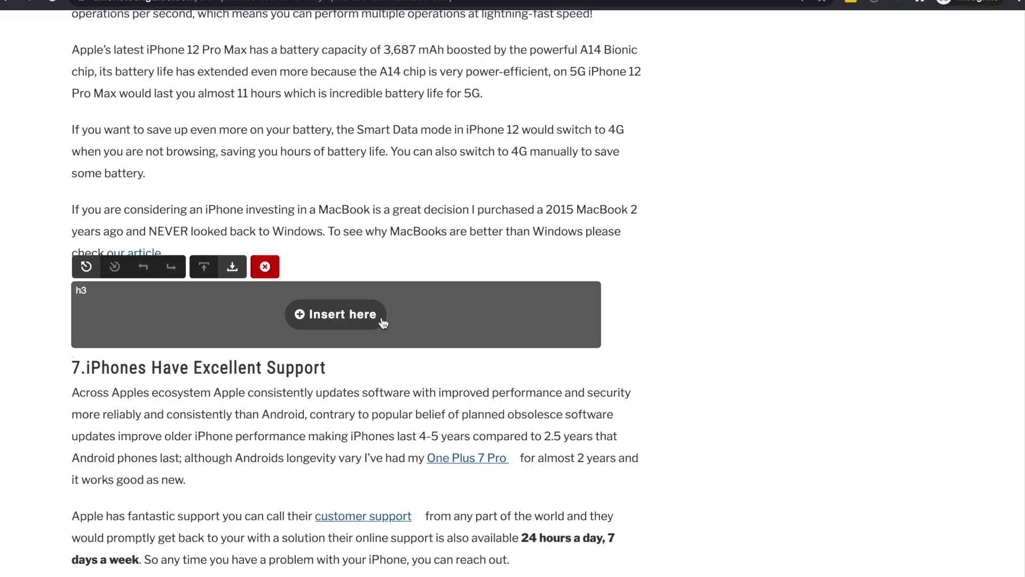
pyautogui.click(360, 310)
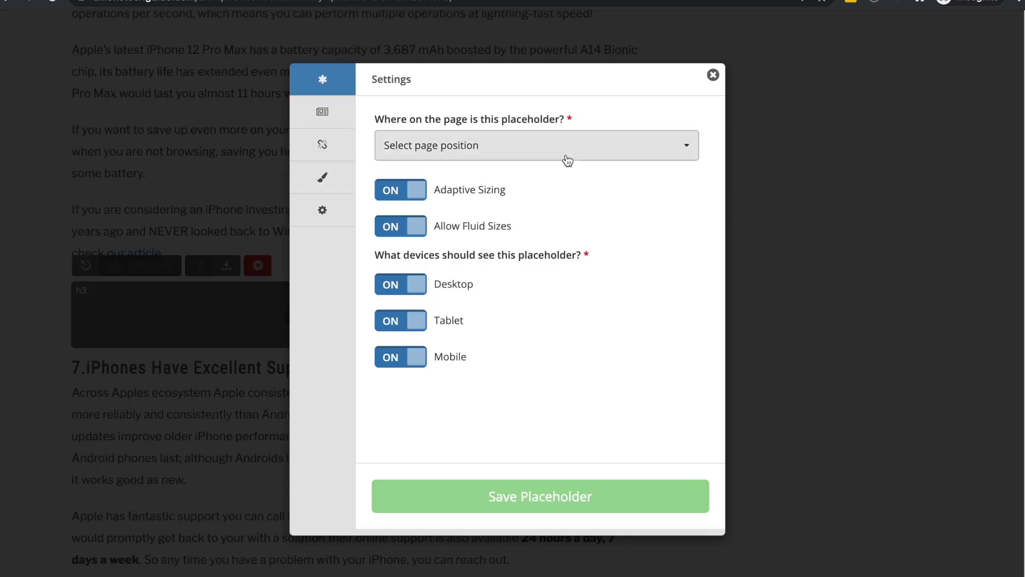
pyautogui.scroll(-2, 520, 214)
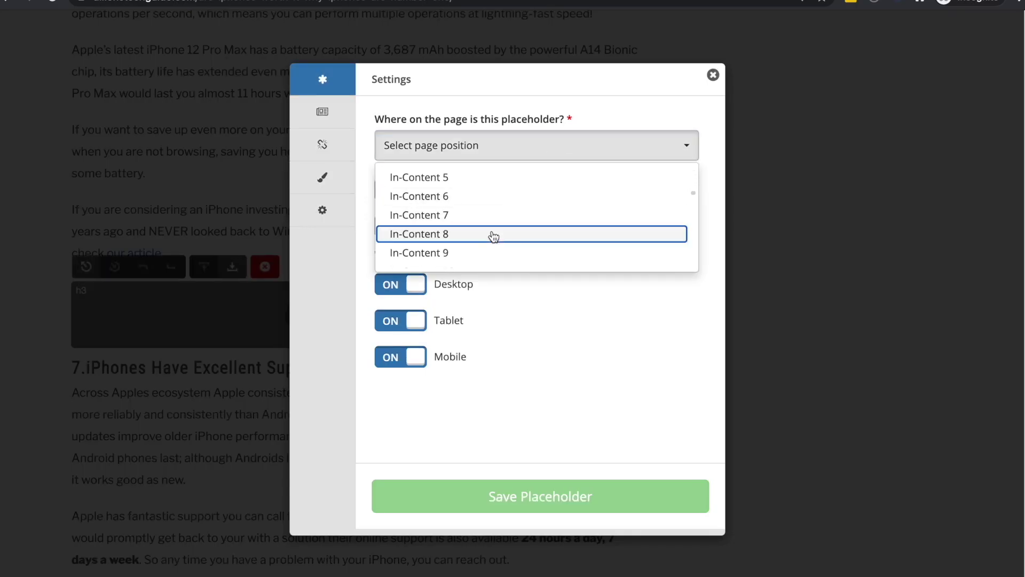
pyautogui.click(493, 235)
pyautogui.click(486, 498)
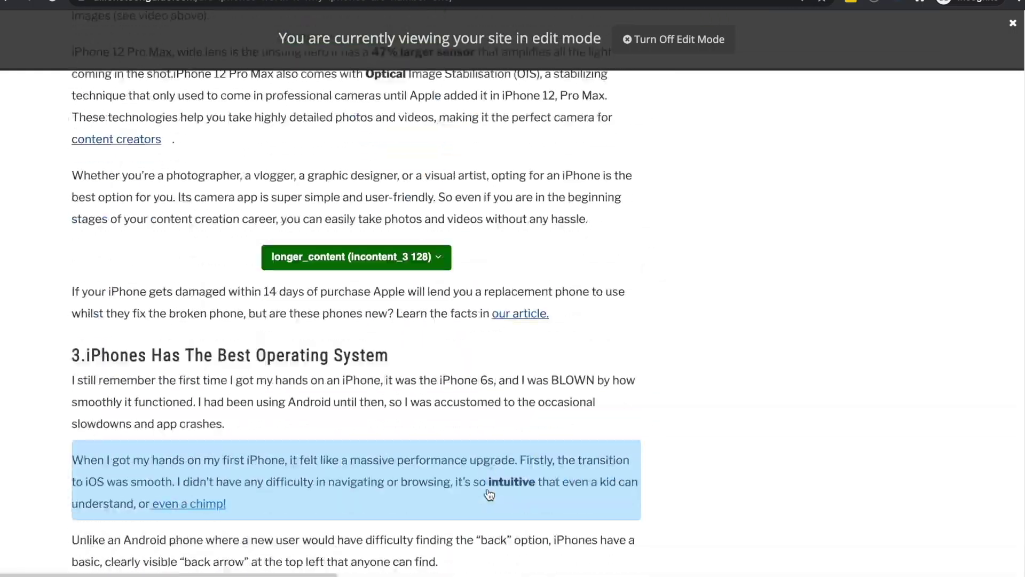
# Save an In-Content 9 placeholder above the '8. Apple Has The Best Accessories' heading
pyautogui.scroll(-20, 489, 494)
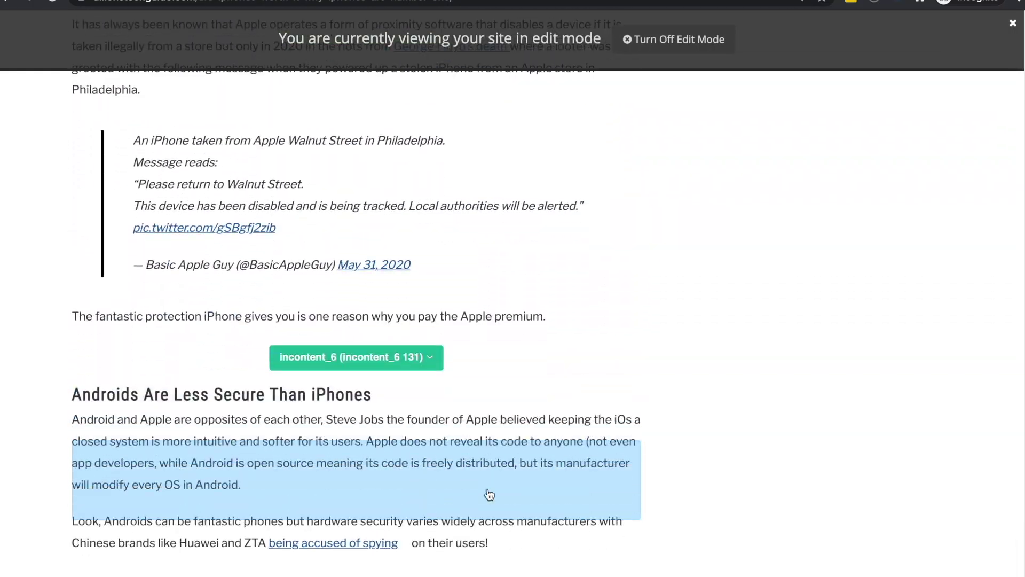
pyautogui.scroll(-20, 489, 494)
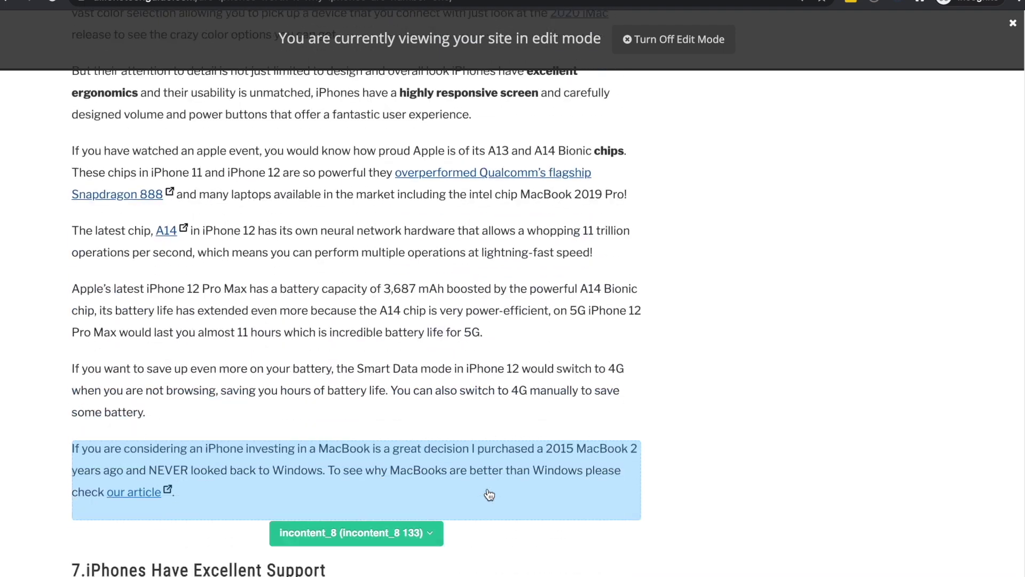
pyautogui.scroll(-2, 489, 495)
pyautogui.scroll(9, 459, 427)
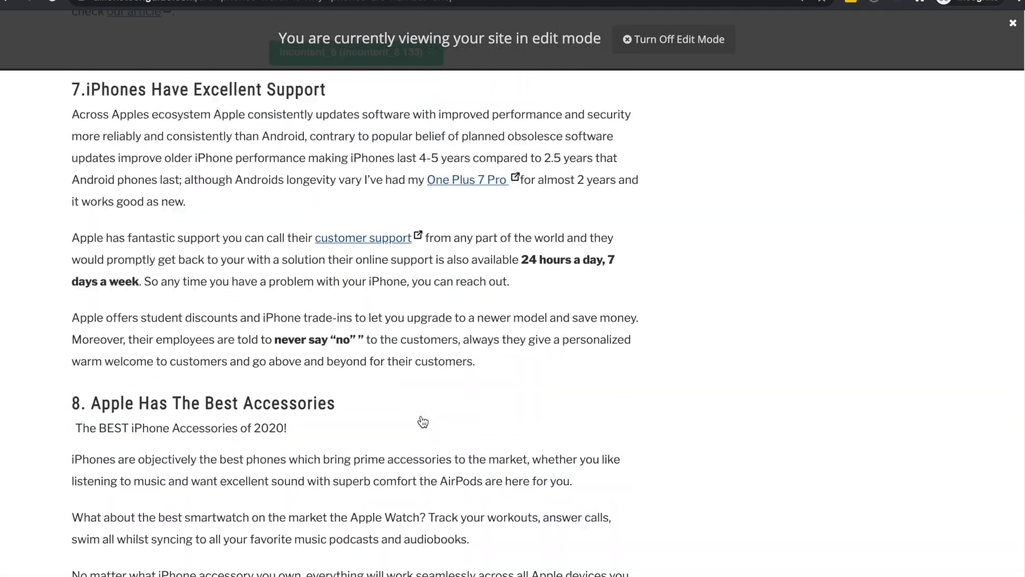
pyautogui.scroll(-6, 428, 362)
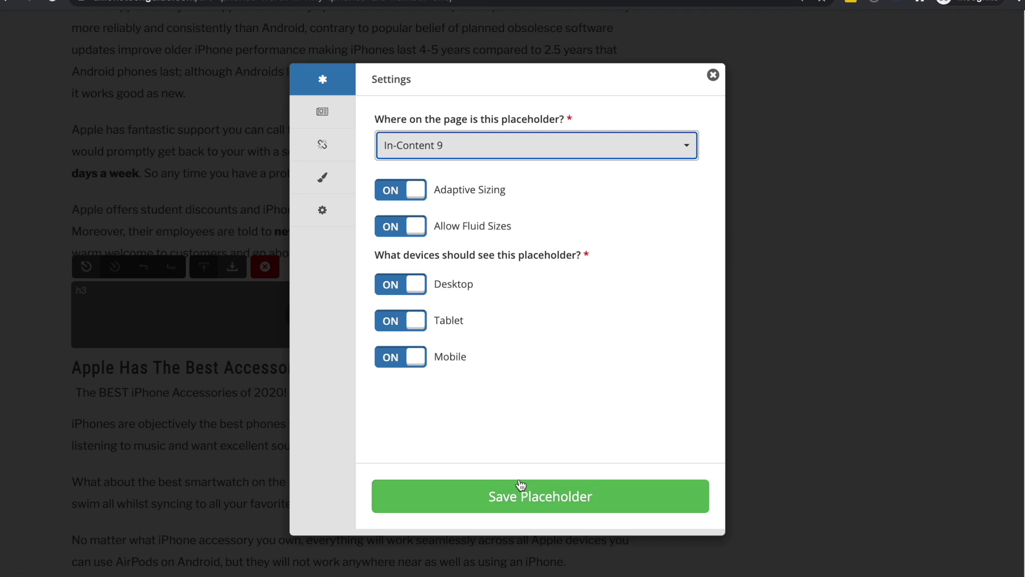
pyautogui.click(521, 486)
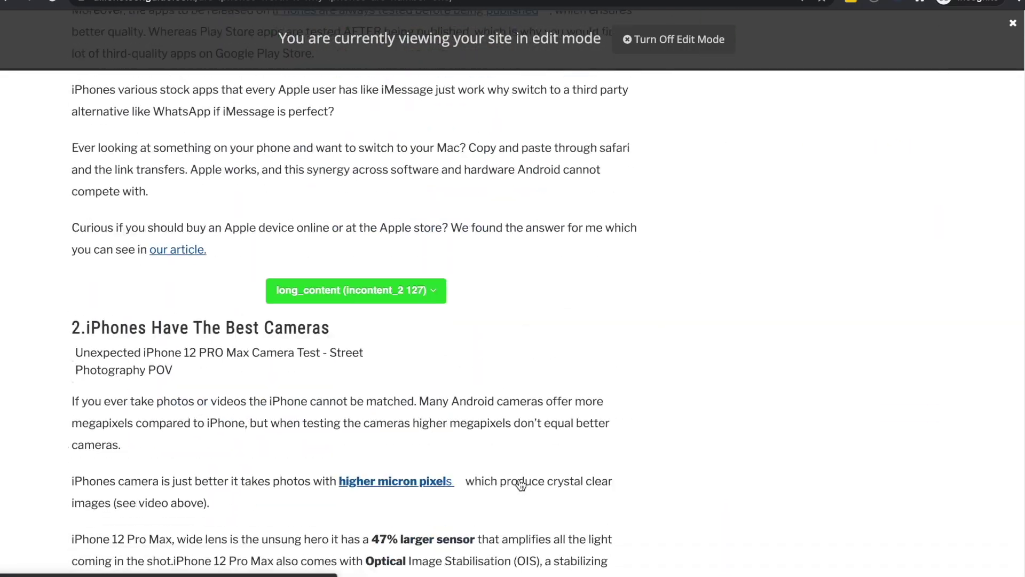
# Insert and save an In-Content 10 placeholder above the author card at the article's end
pyautogui.scroll(-20, 520, 484)
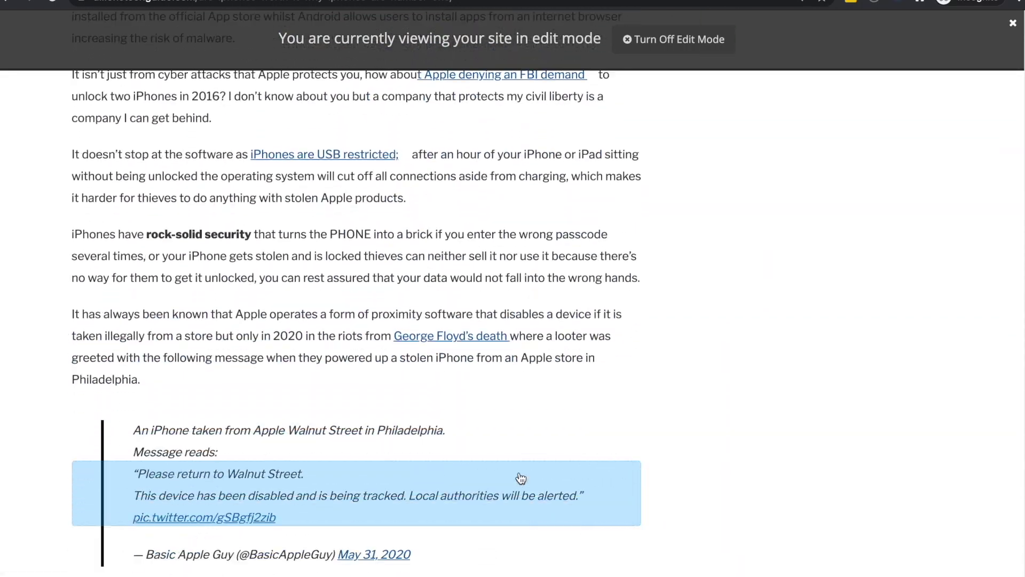
pyautogui.scroll(-20, 520, 479)
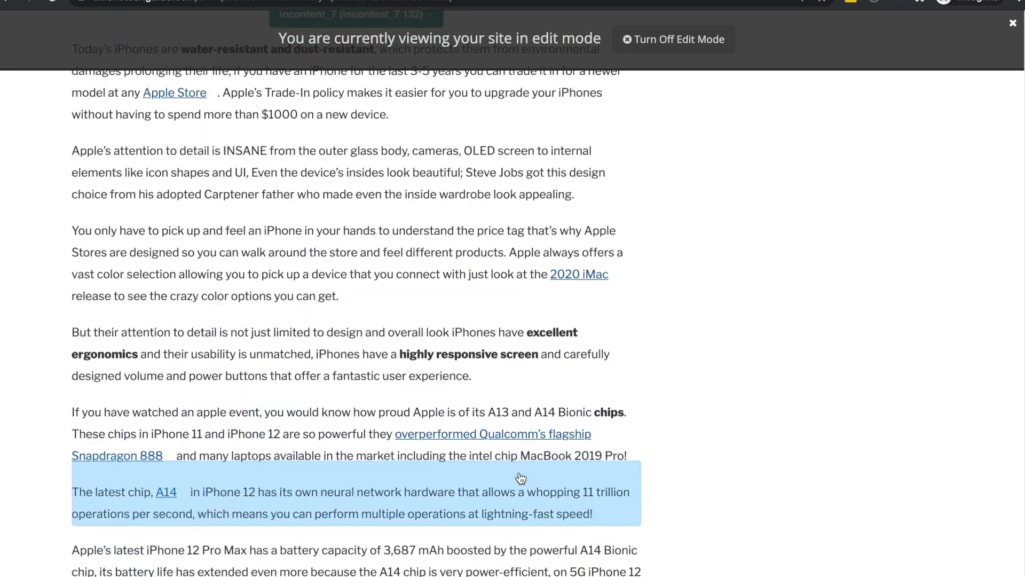
pyautogui.scroll(-10, 521, 479)
pyautogui.scroll(-7, 520, 479)
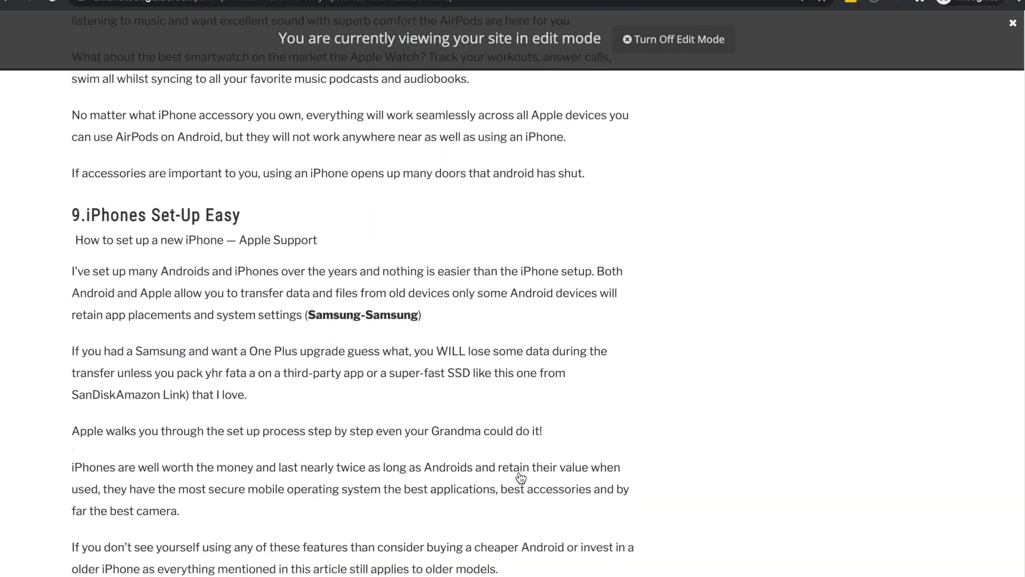
pyautogui.scroll(8, 521, 478)
pyautogui.scroll(-7, 521, 478)
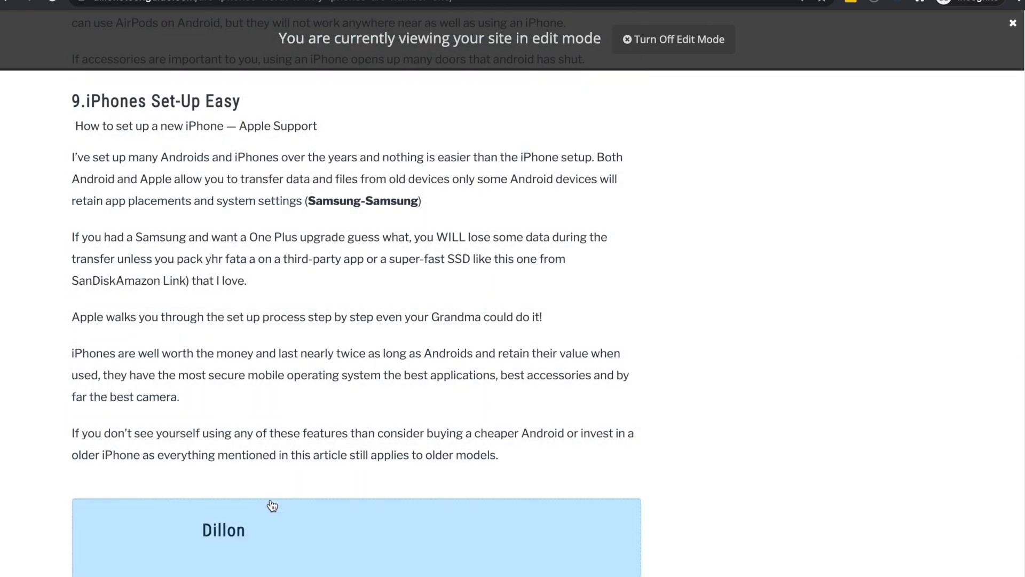
pyautogui.click(272, 505)
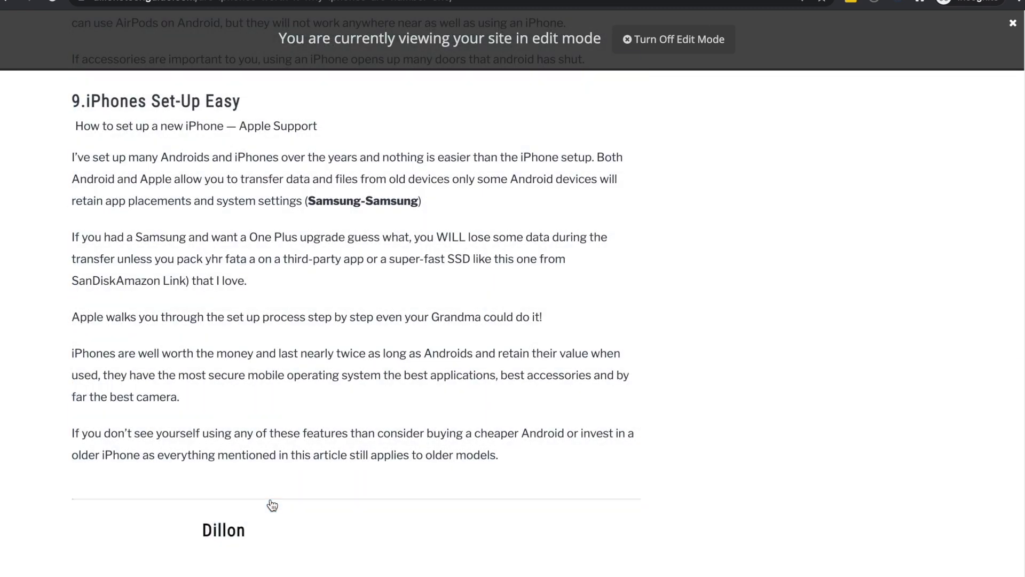
pyautogui.click(357, 316)
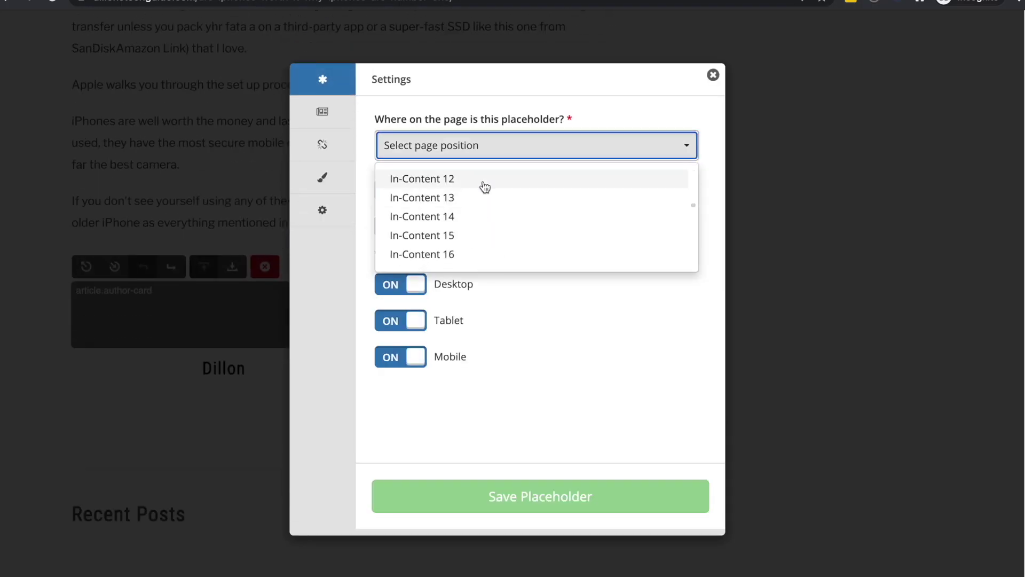
pyautogui.click(470, 185)
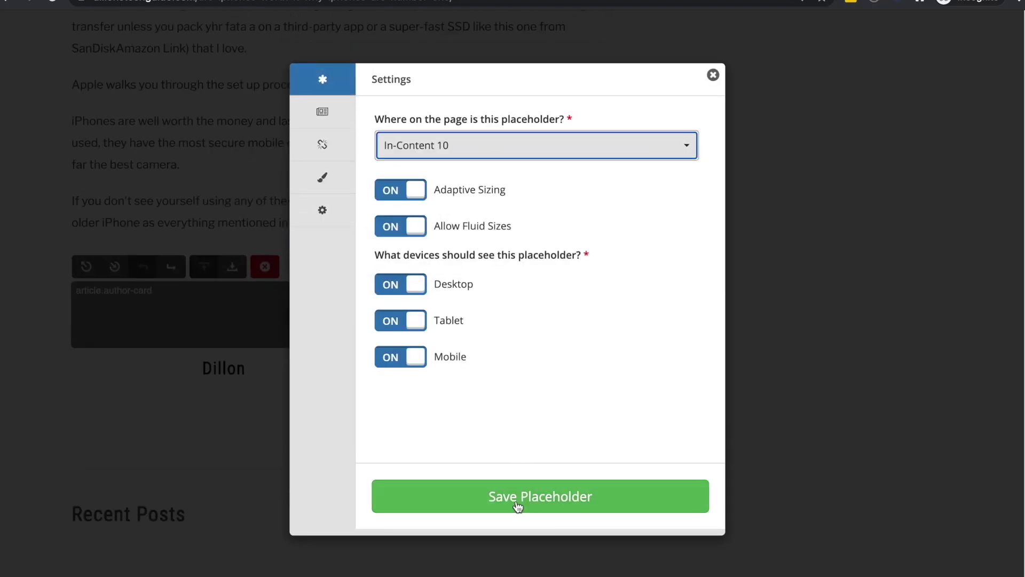
pyautogui.click(517, 504)
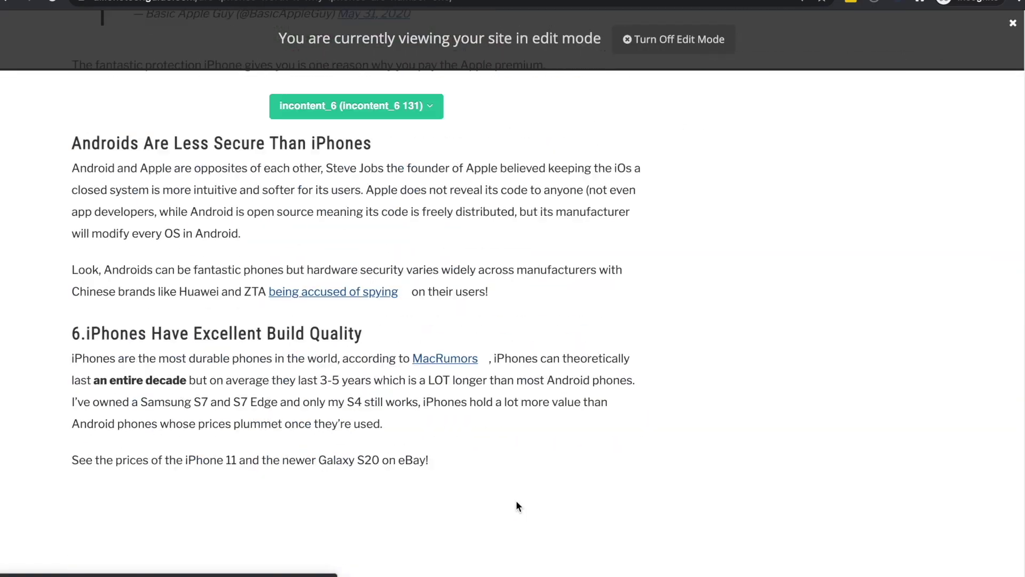
# Insert and save a Bottom of Page placeholder at the site footer
pyautogui.scroll(-20, 515, 499)
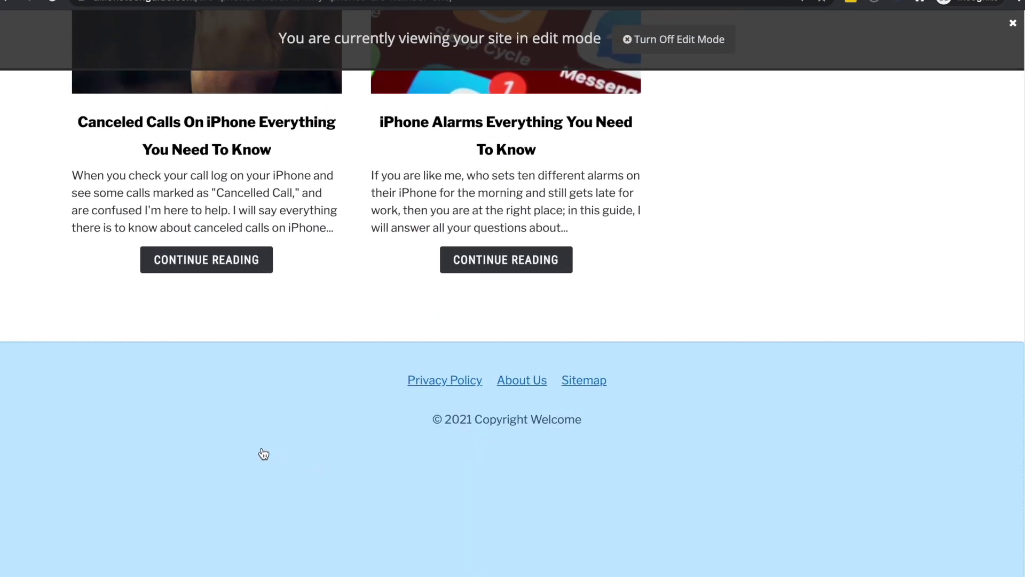
pyautogui.click(263, 453)
pyautogui.click(517, 315)
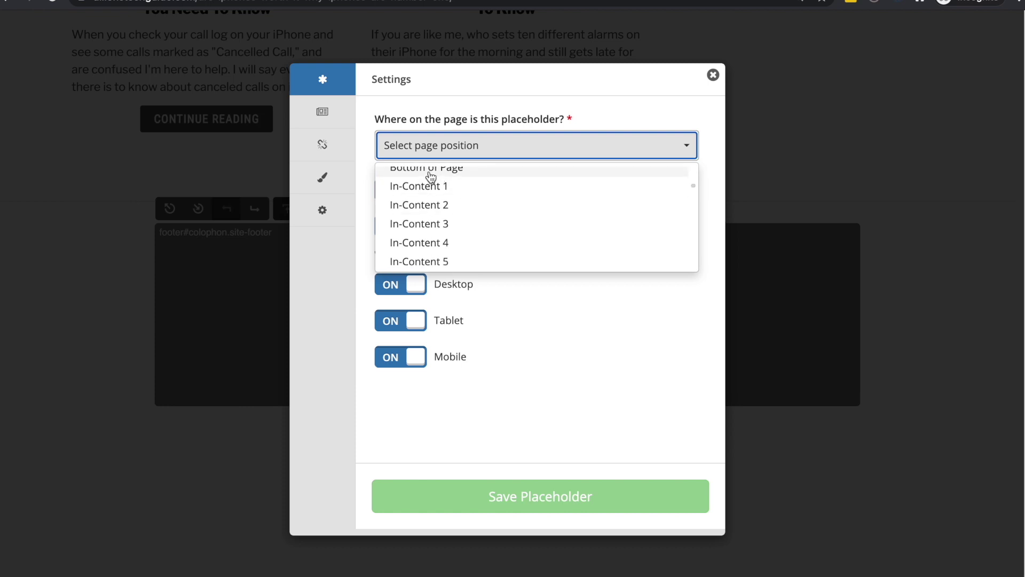
pyautogui.click(430, 170)
pyautogui.click(508, 498)
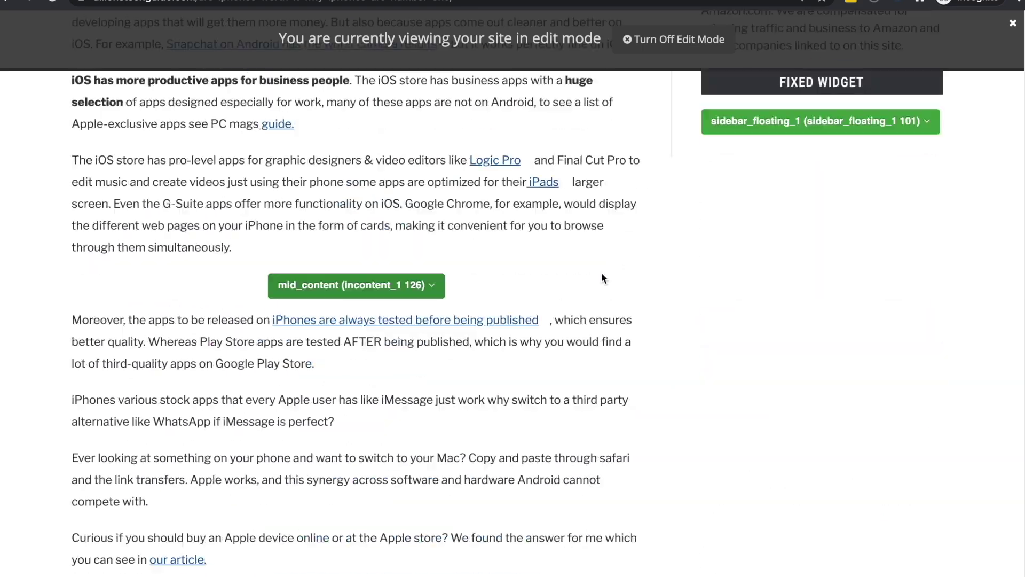
# Cancel the placeholder settings at the article title, then select the first paragraph as insertion spot
pyautogui.scroll(-20, 601, 271)
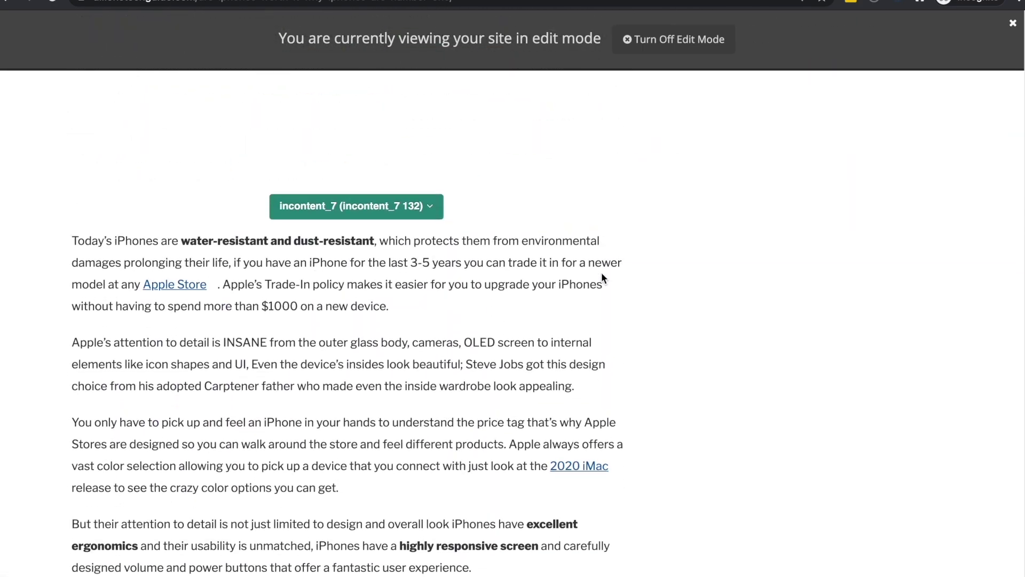
pyautogui.scroll(20, 602, 271)
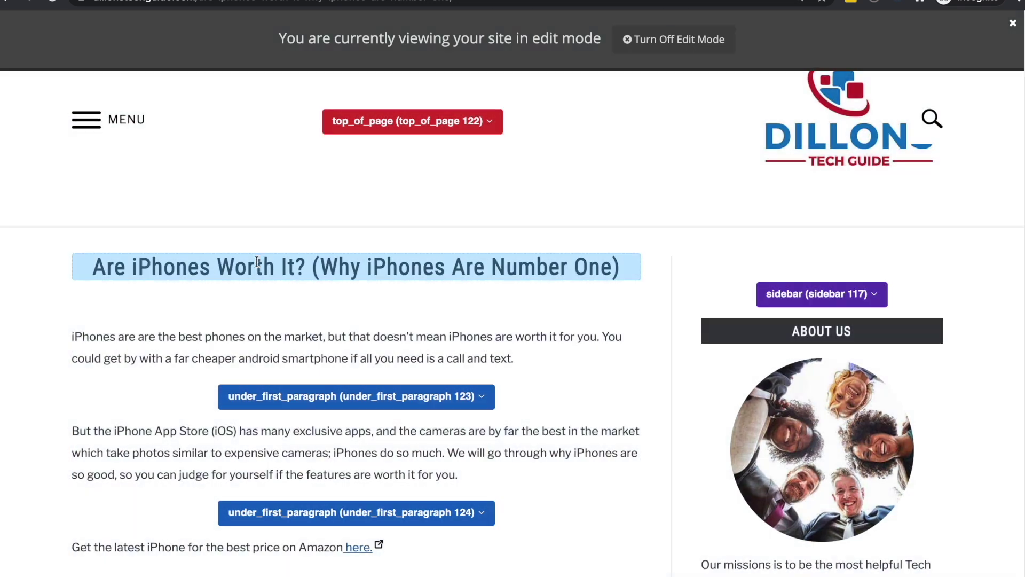
pyautogui.click(258, 265)
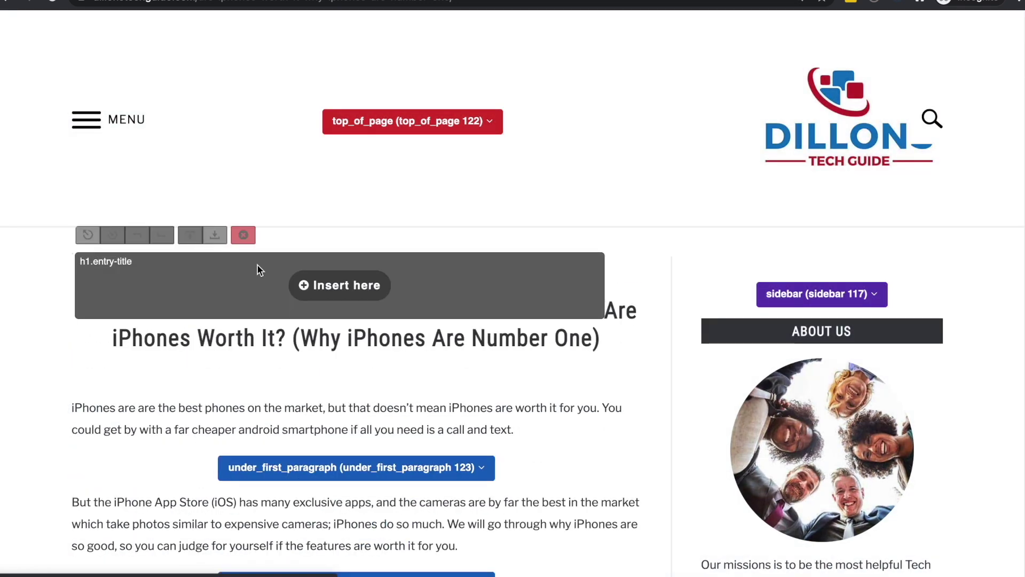
pyautogui.click(325, 288)
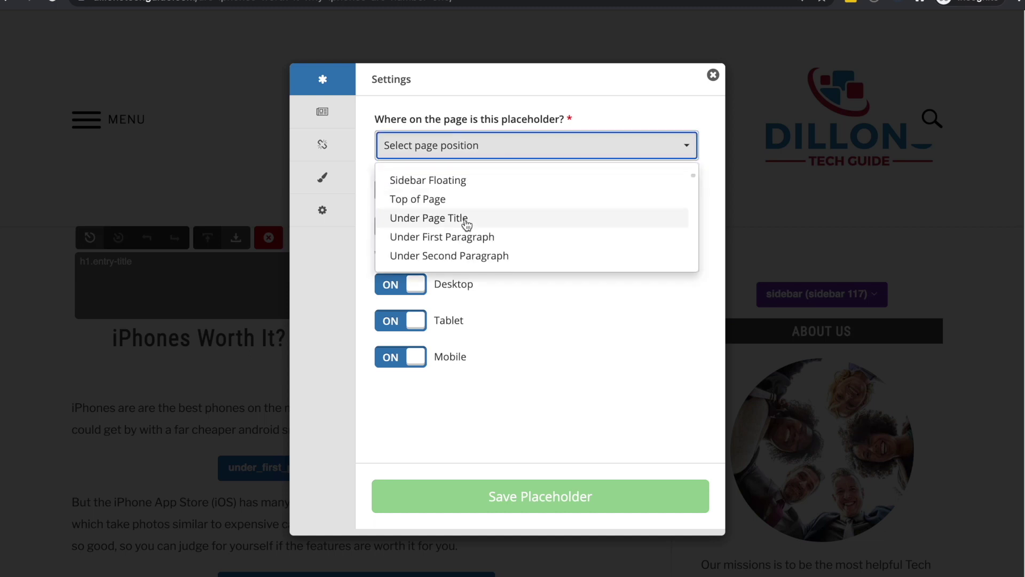
pyautogui.click(713, 75)
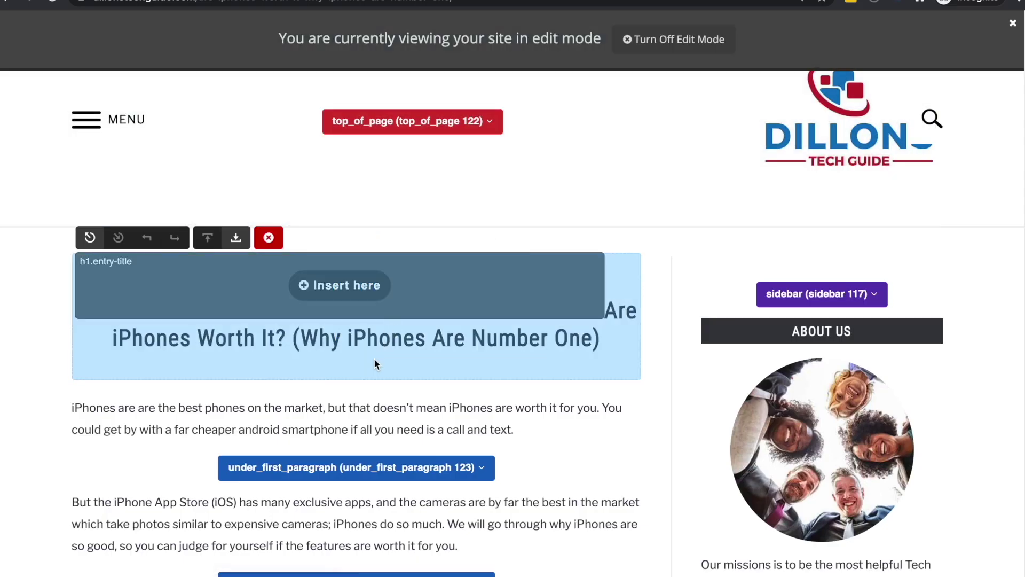
pyautogui.click(417, 412)
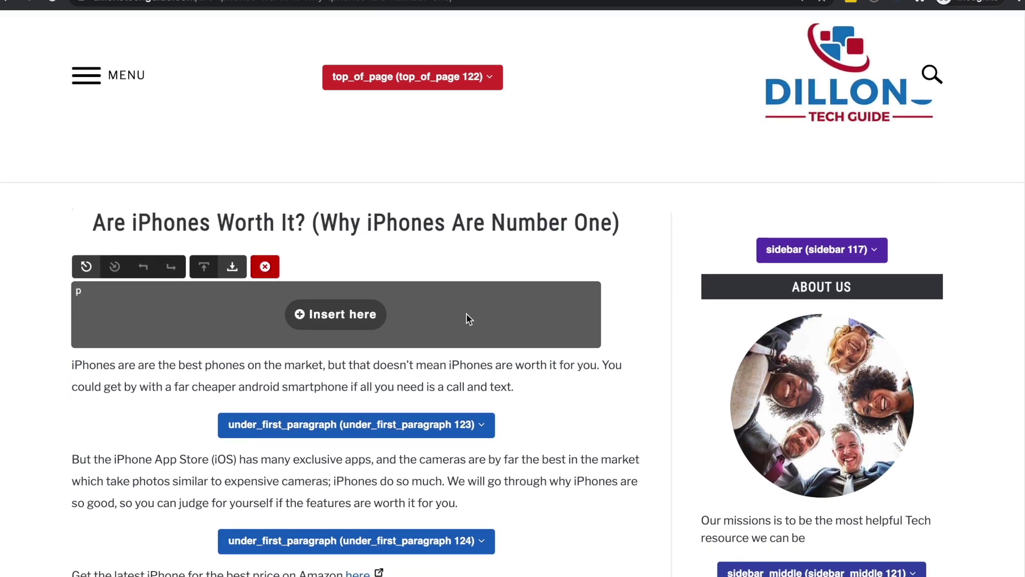